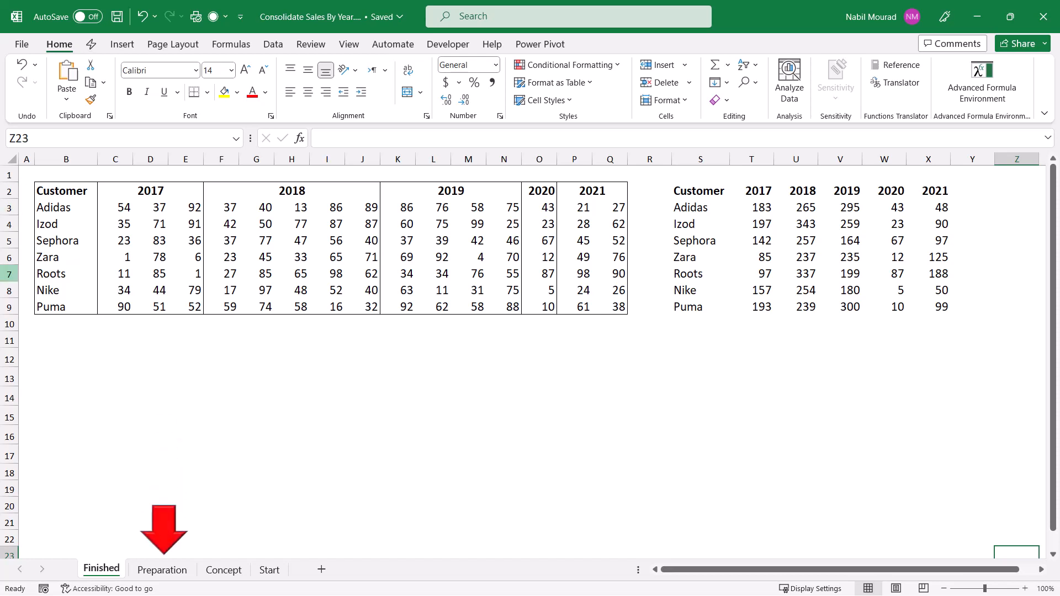
# Step: On the Preparation sheet, enter the formula =C2:Q2 in cell C12 to return the merged year headers
pyautogui.click(163, 570)
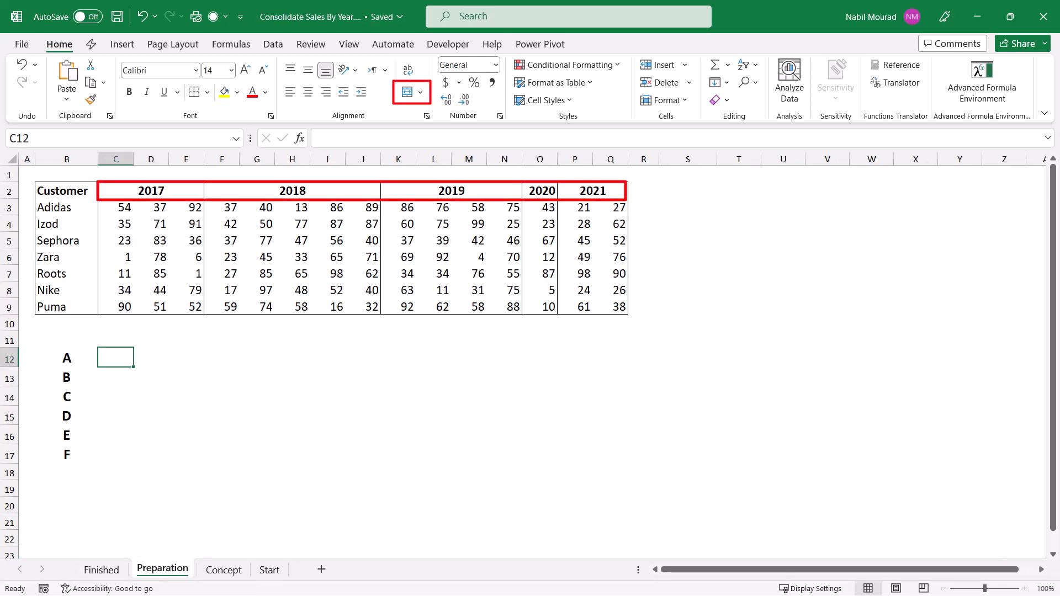
pyautogui.click(204, 190)
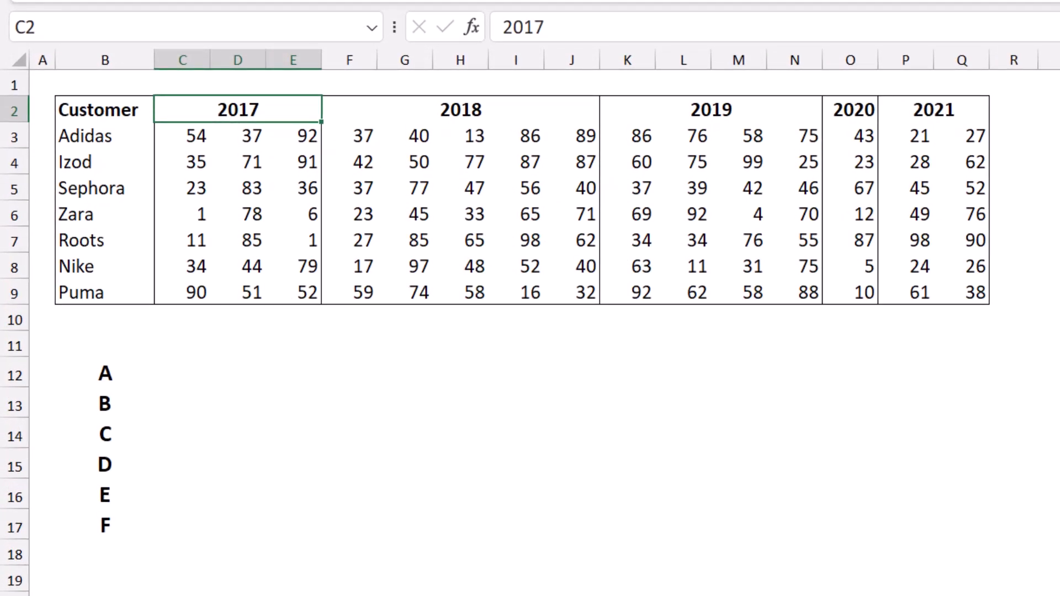
pyautogui.click(183, 372)
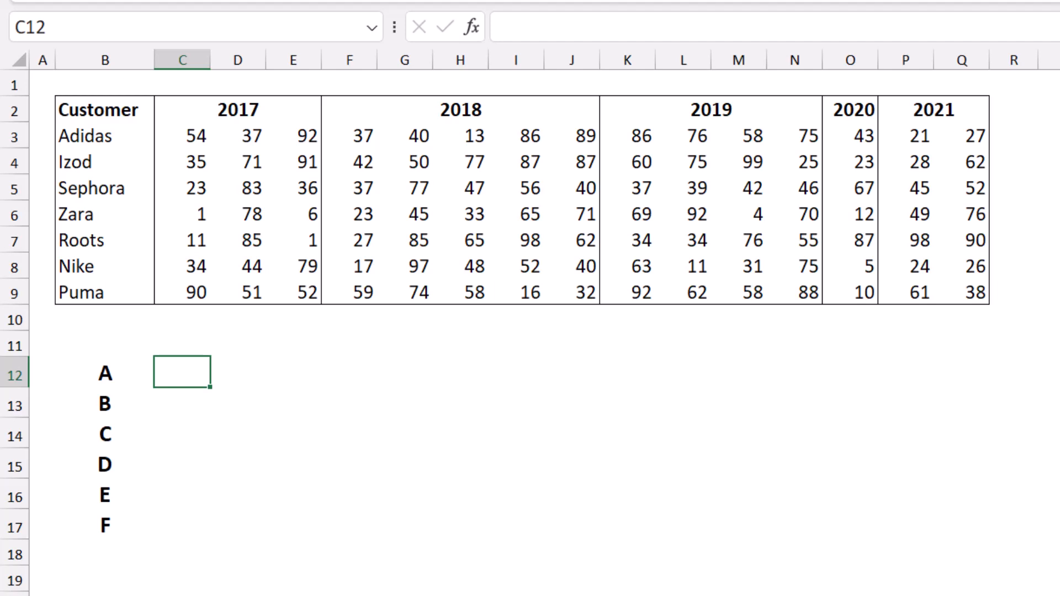
pyautogui.write('=')
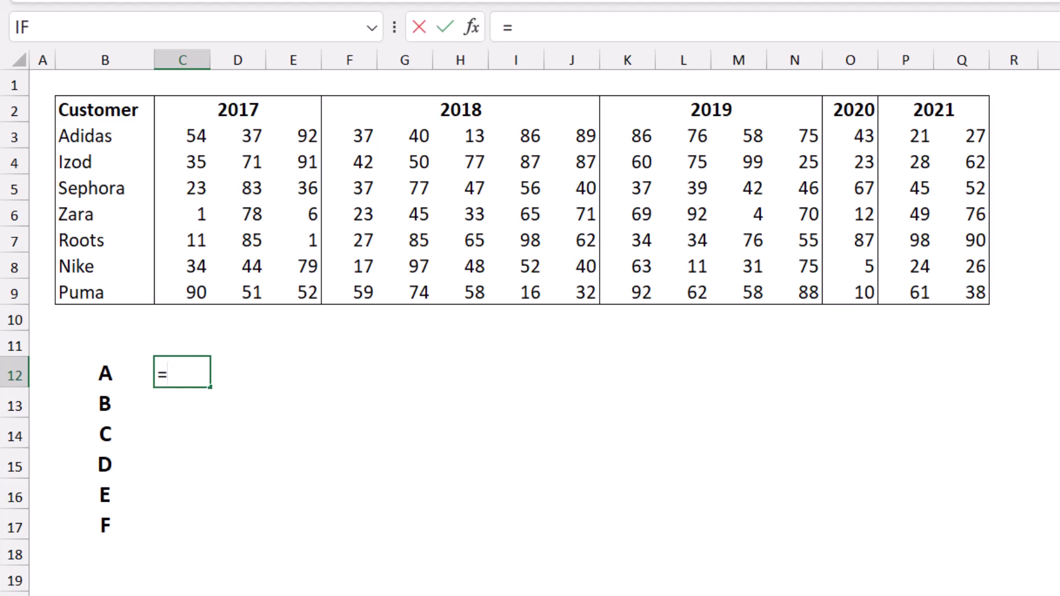
pyautogui.moveTo(182, 110); pyautogui.dragTo(983, 119)
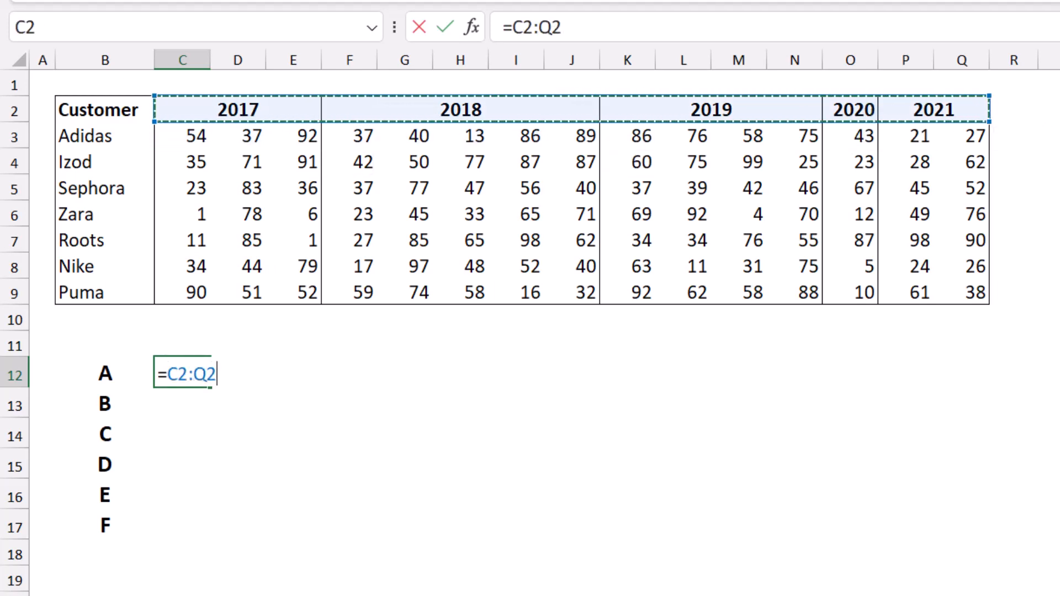
pyautogui.press('Return')
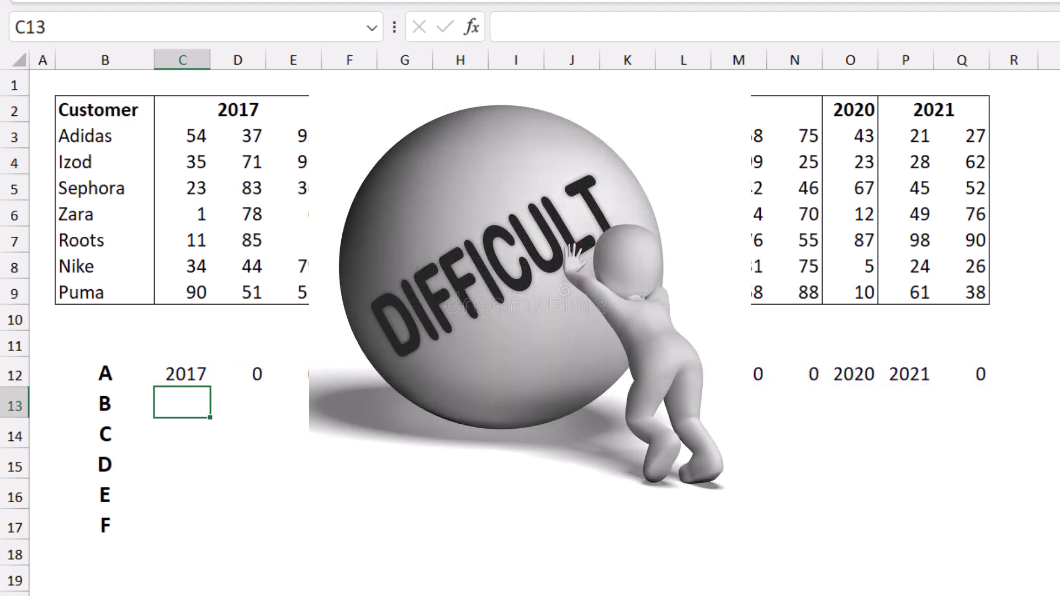
# Step: Start a SCAN formula in cell C13 with initial value 0 and array C2:Q2
pyautogui.write('=s')
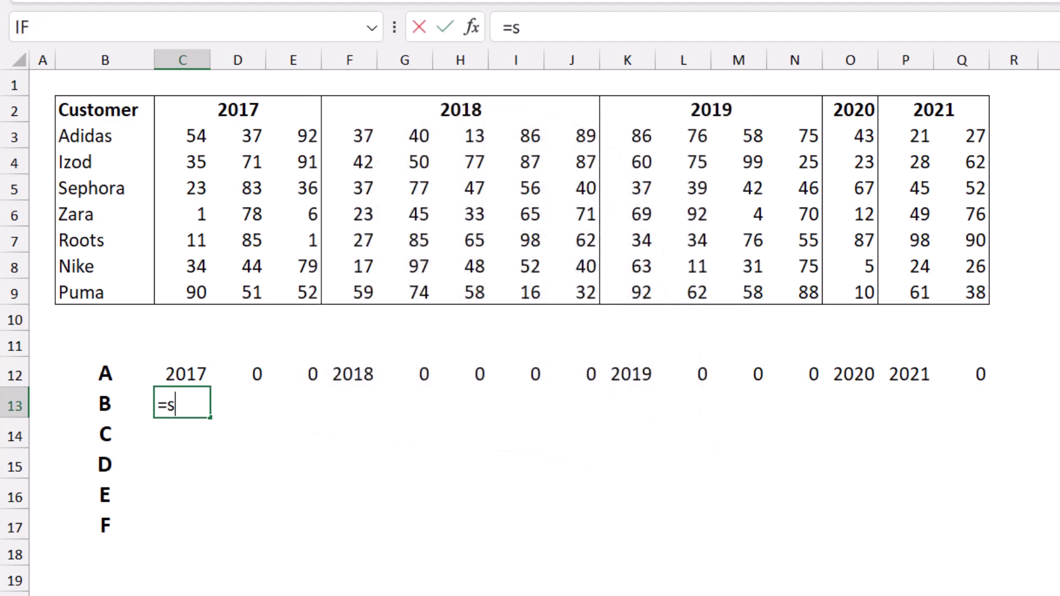
pyautogui.write('c')
pyautogui.press('Tab')
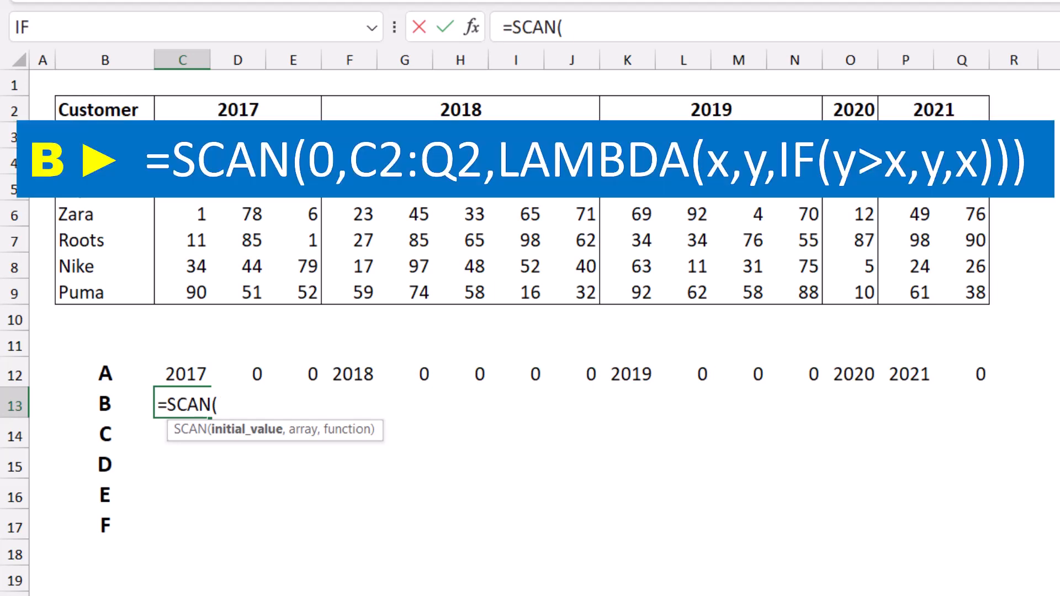
pyautogui.write('0,')
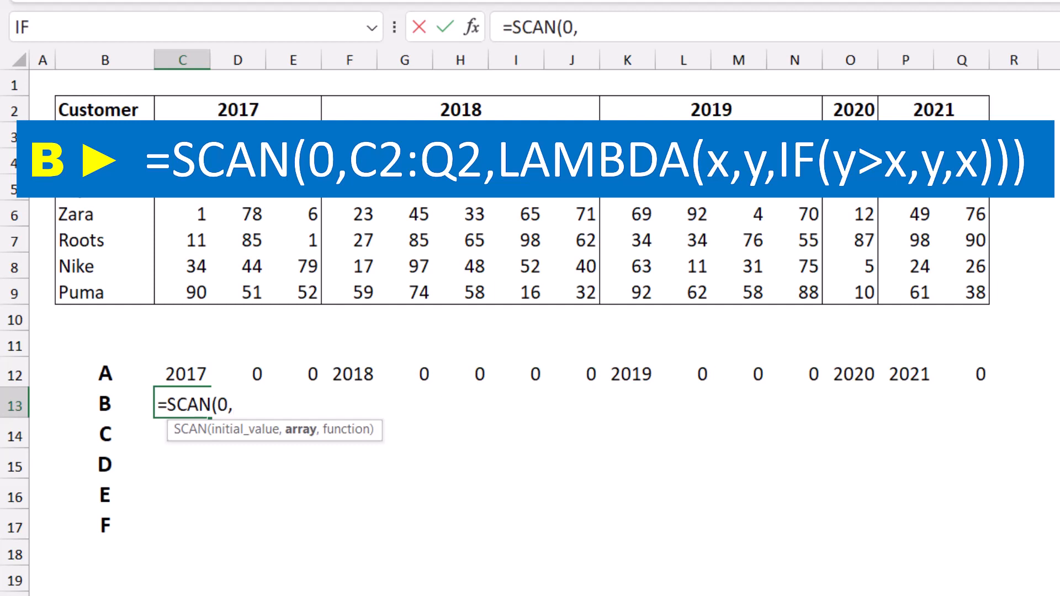
pyautogui.moveTo(237, 109); pyautogui.dragTo(961, 109)
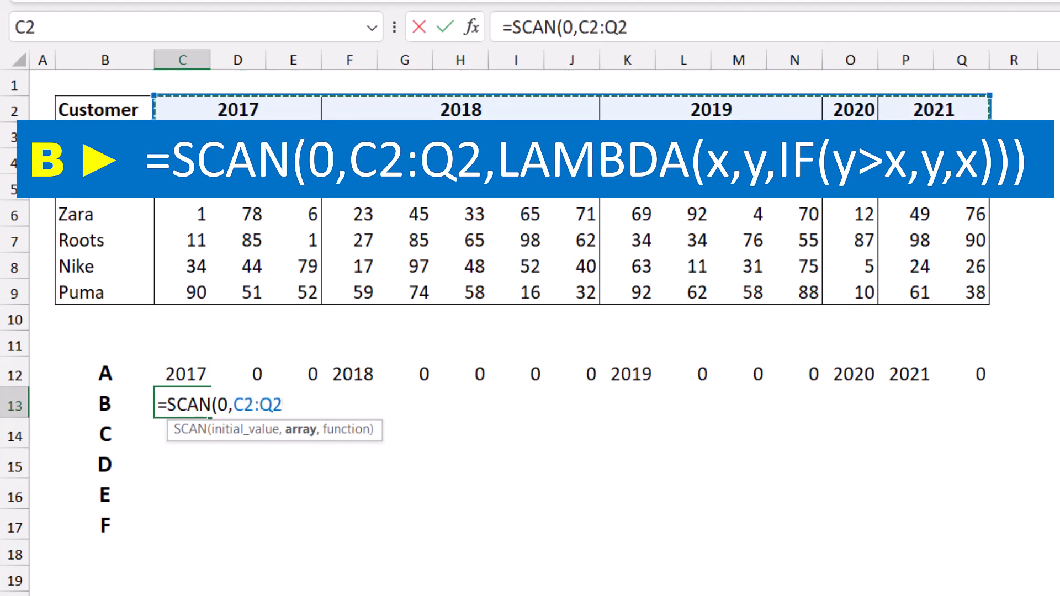
pyautogui.write(',')
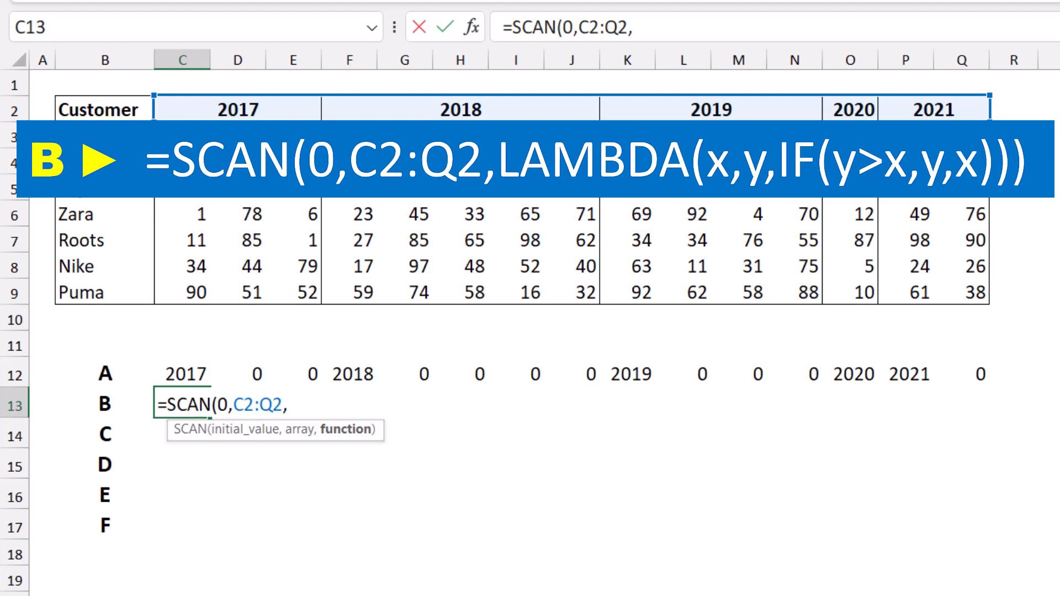
# Step: Add a LAMBDA with parameters x and y as the SCAN function argument in C13
pyautogui.write('lamb')
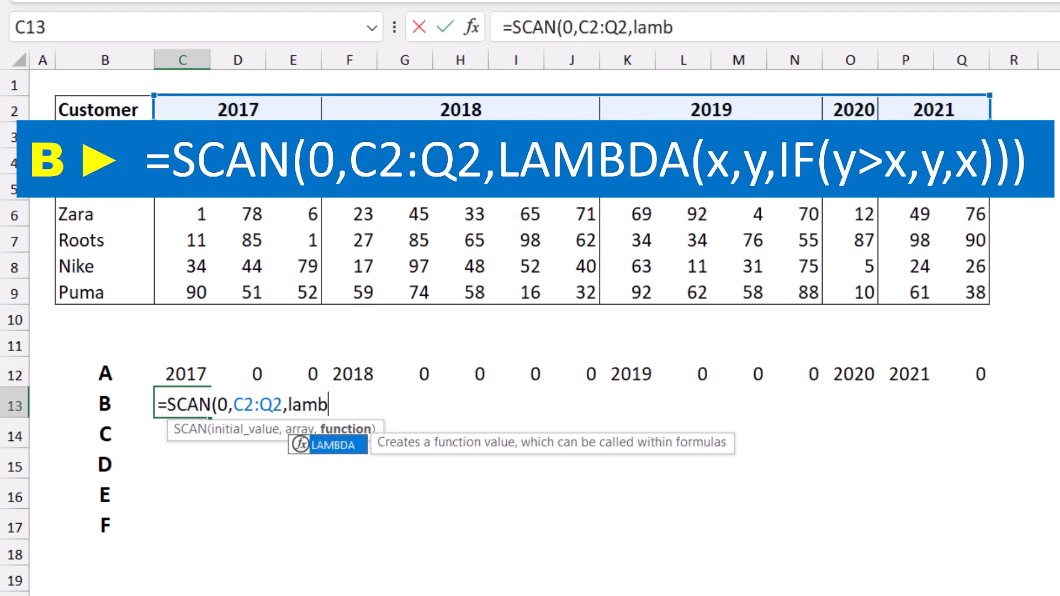
pyautogui.press('Tab')
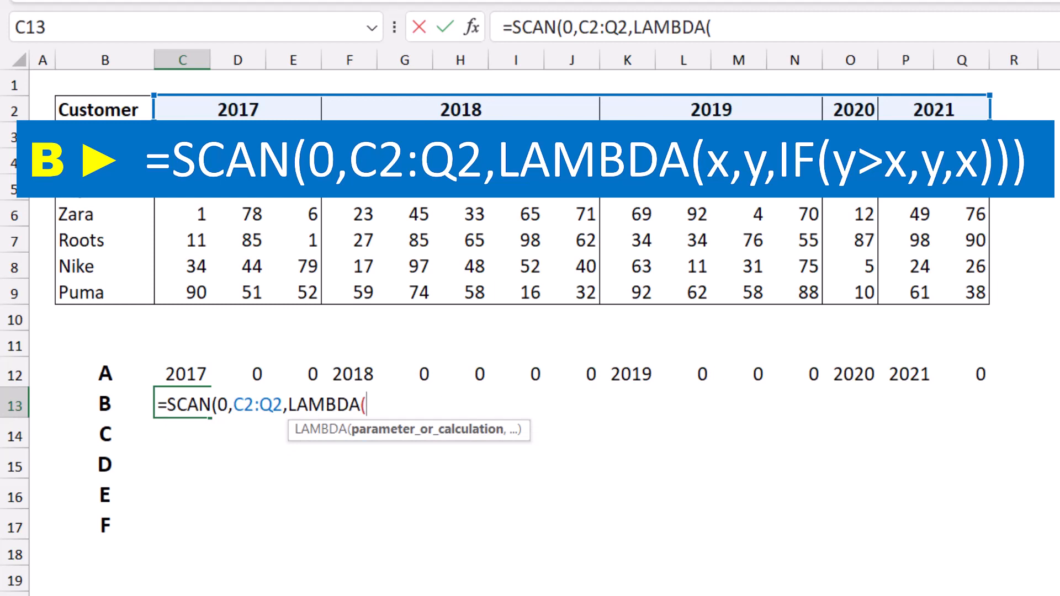
pyautogui.write('x,y')
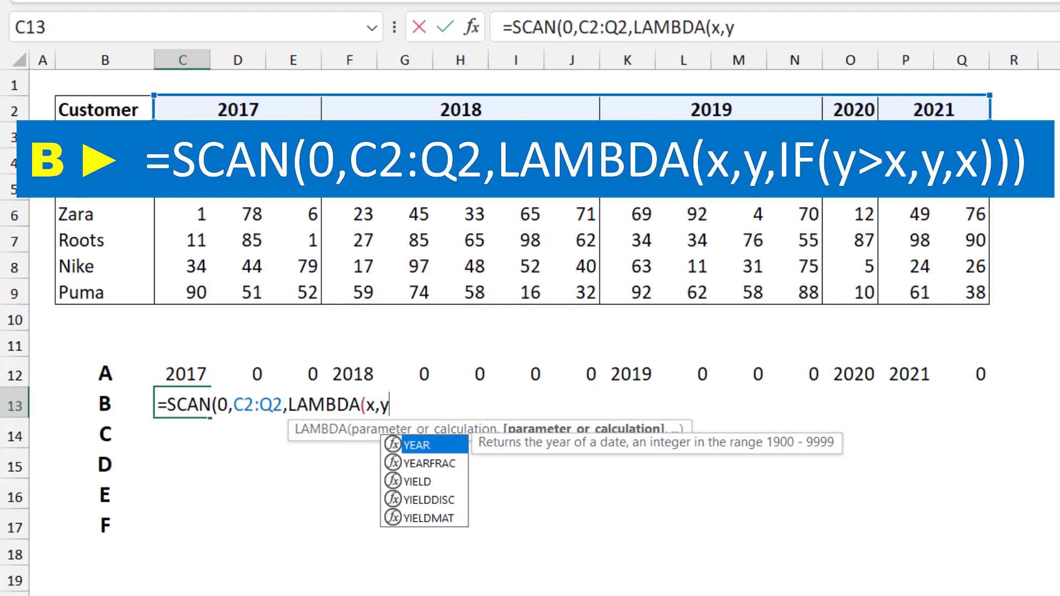
pyautogui.write(',')
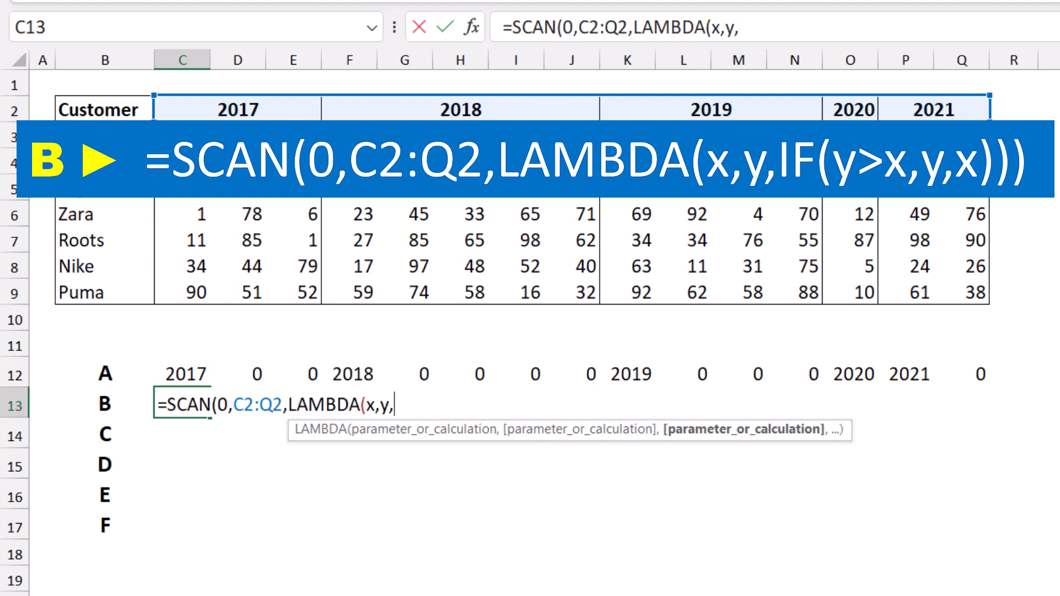
# Step: Complete the LAMBDA calculation in C13 with IF(y>x,y,x), close all parentheses and commit the formula
pyautogui.write('IF(')
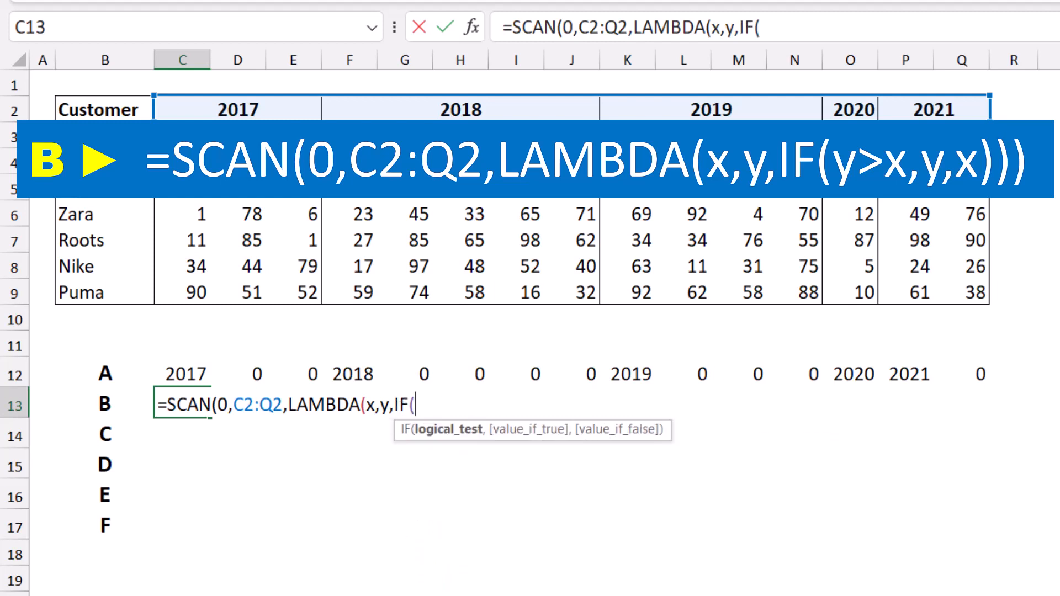
pyautogui.write('y>x,')
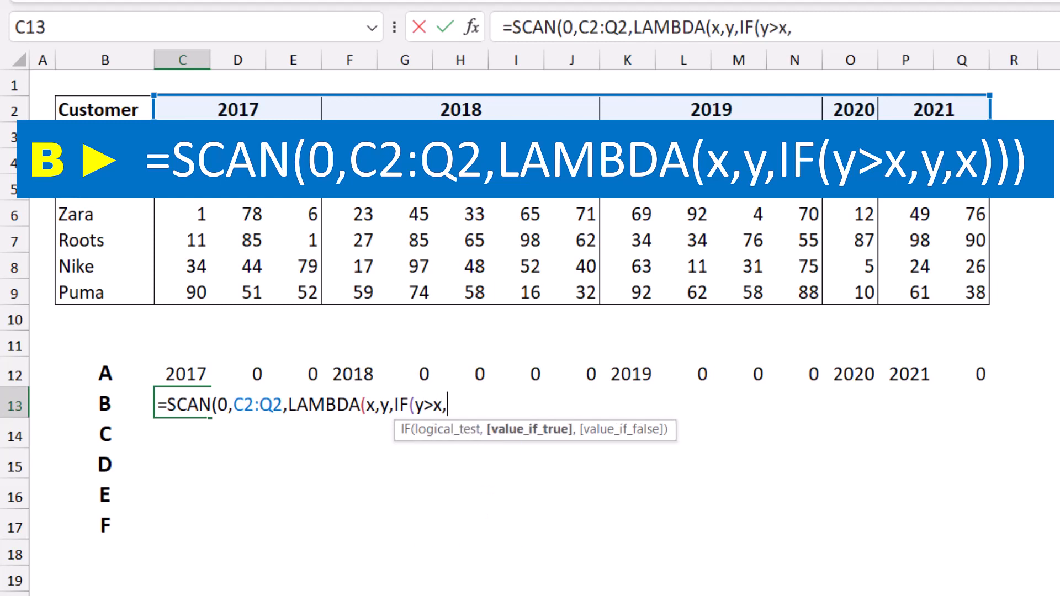
pyautogui.write('y')
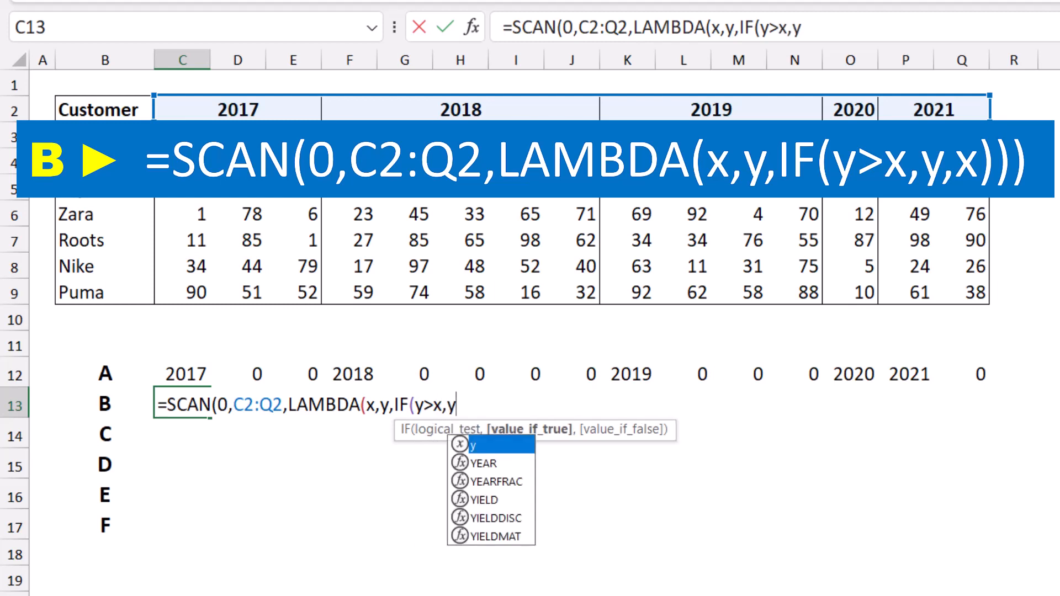
pyautogui.write(',x')
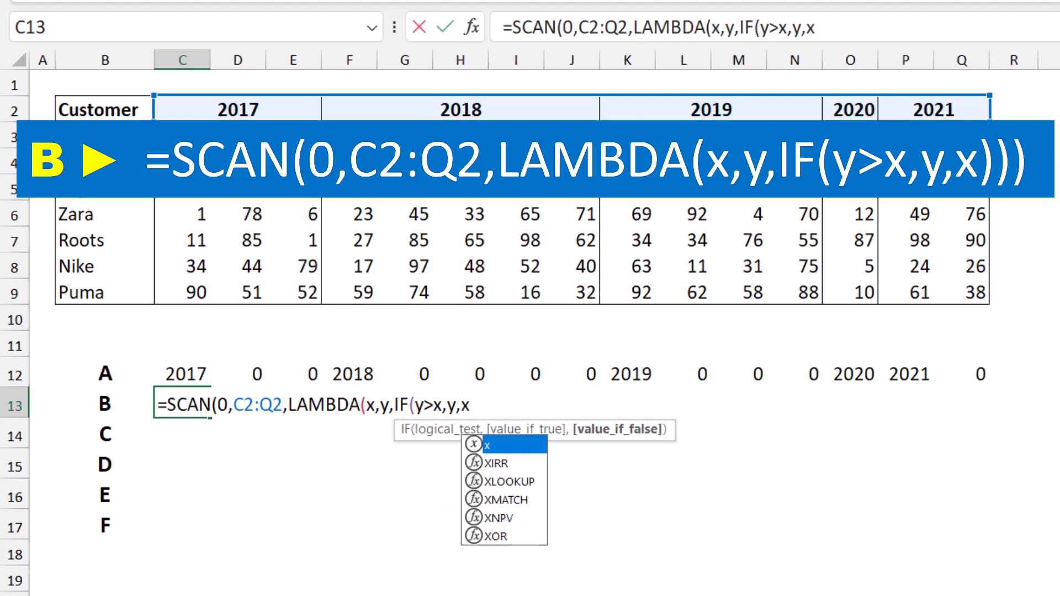
pyautogui.write(')')
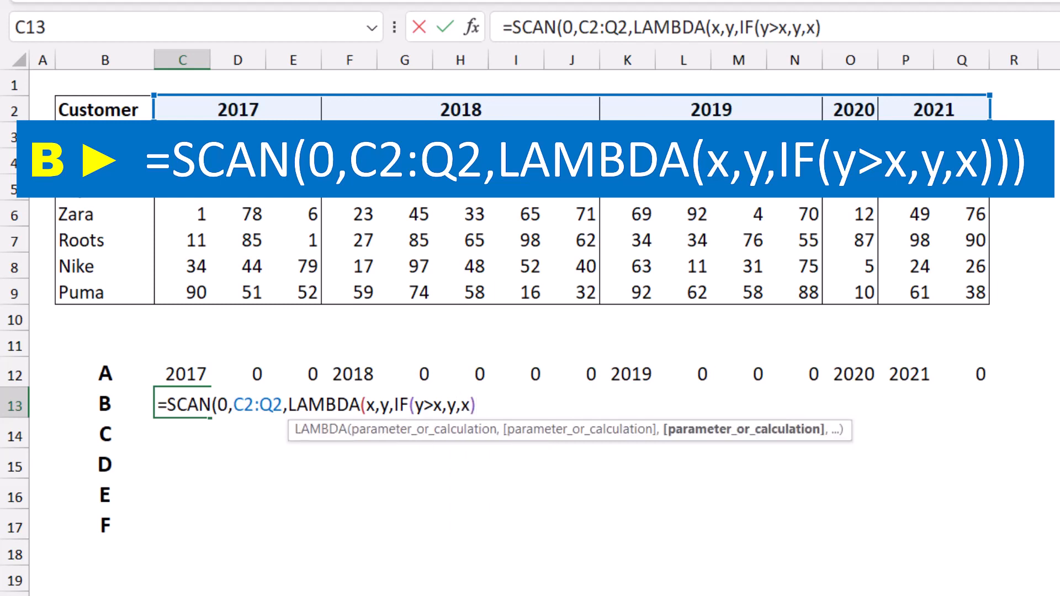
pyautogui.write(')')
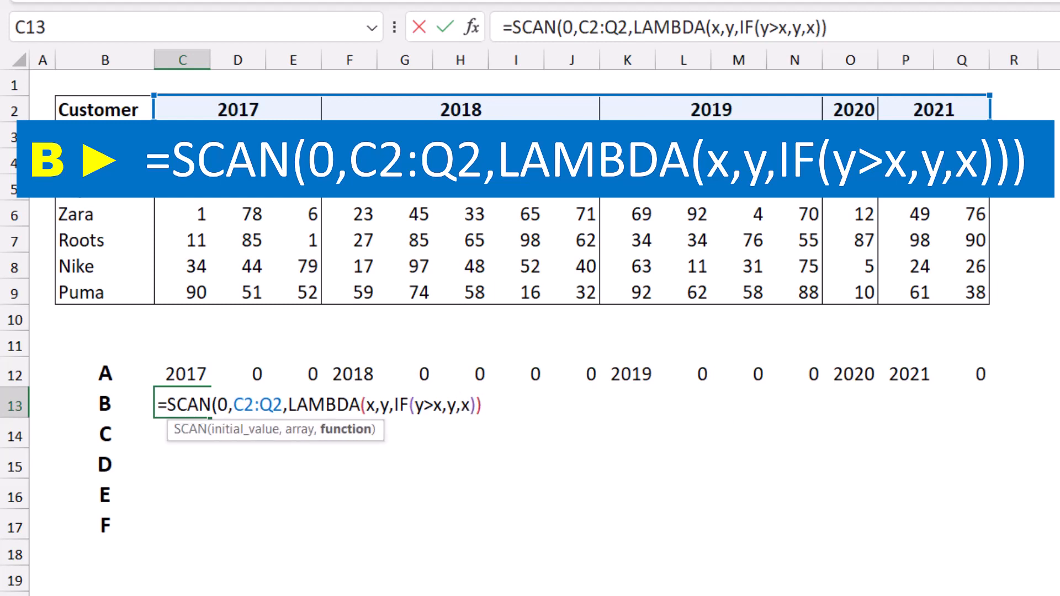
pyautogui.write(')')
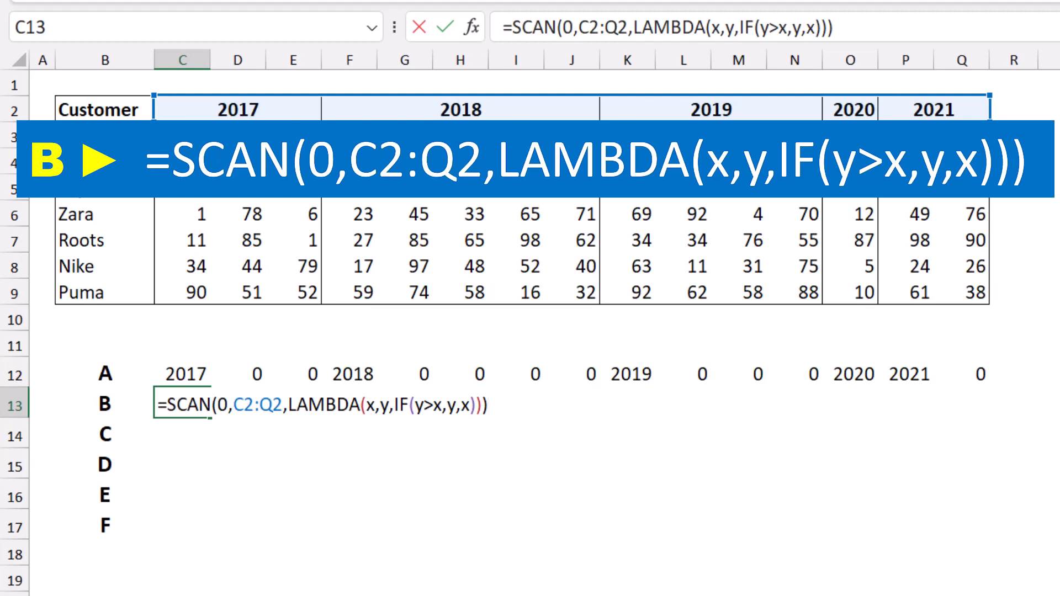
pyautogui.press('Return')
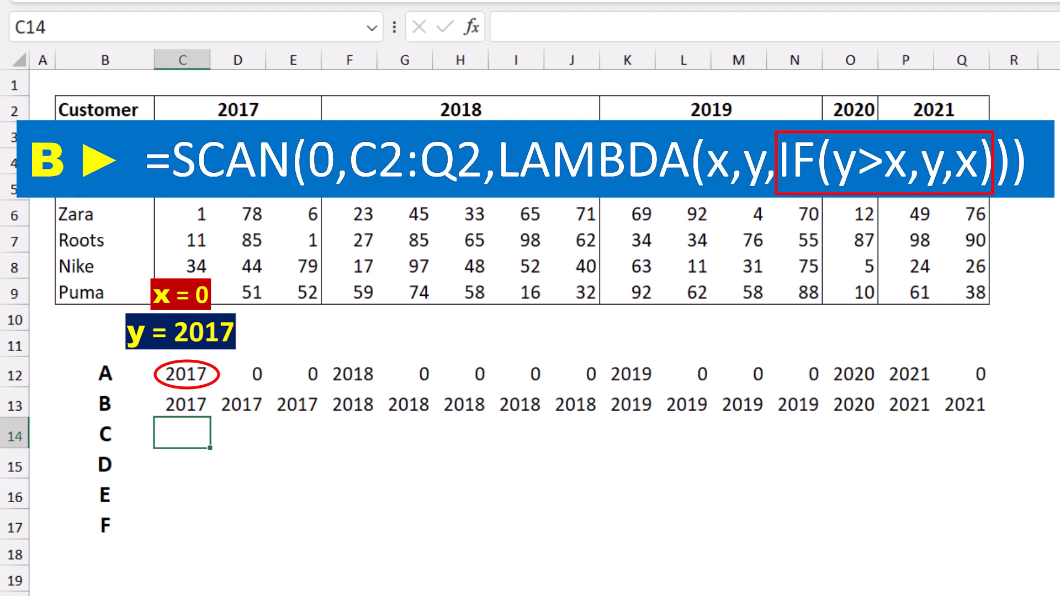
# Step: Examine the SCAN results in C13 and D13 against the corresponding header value in D12
pyautogui.click(183, 404)
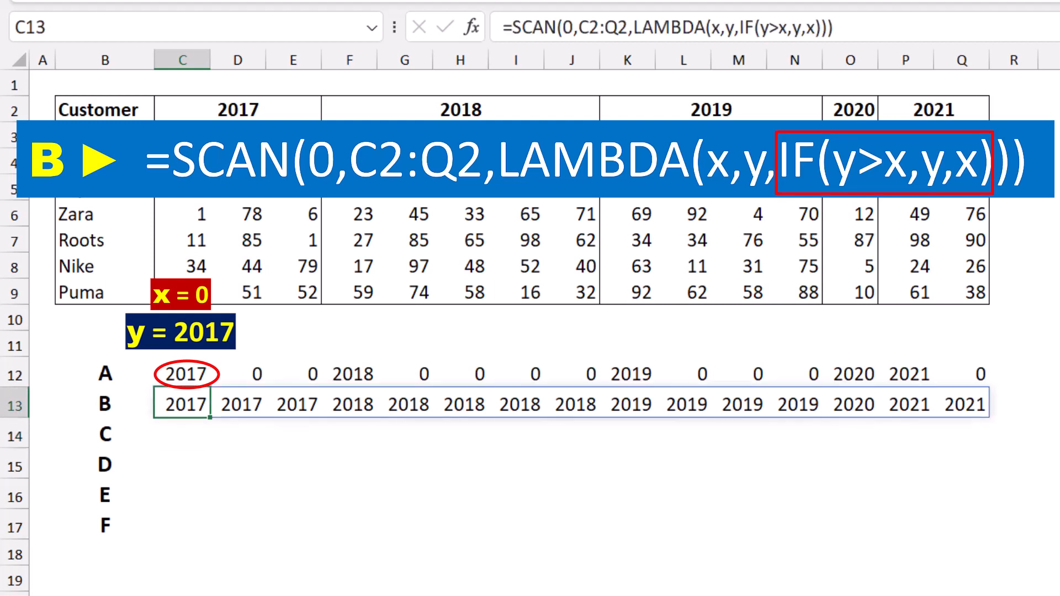
pyautogui.click(237, 404)
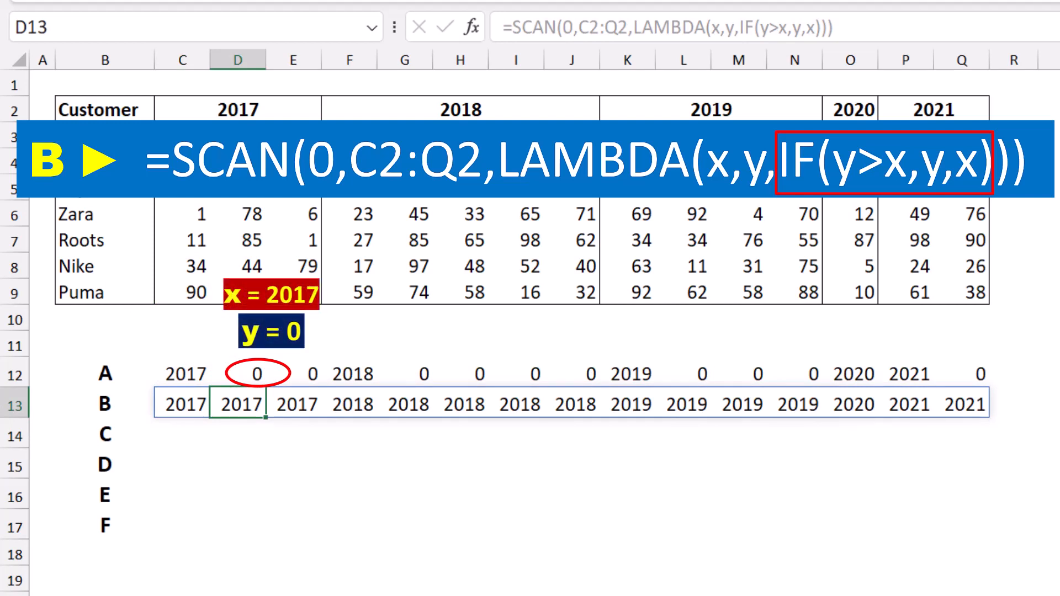
pyautogui.click(237, 374)
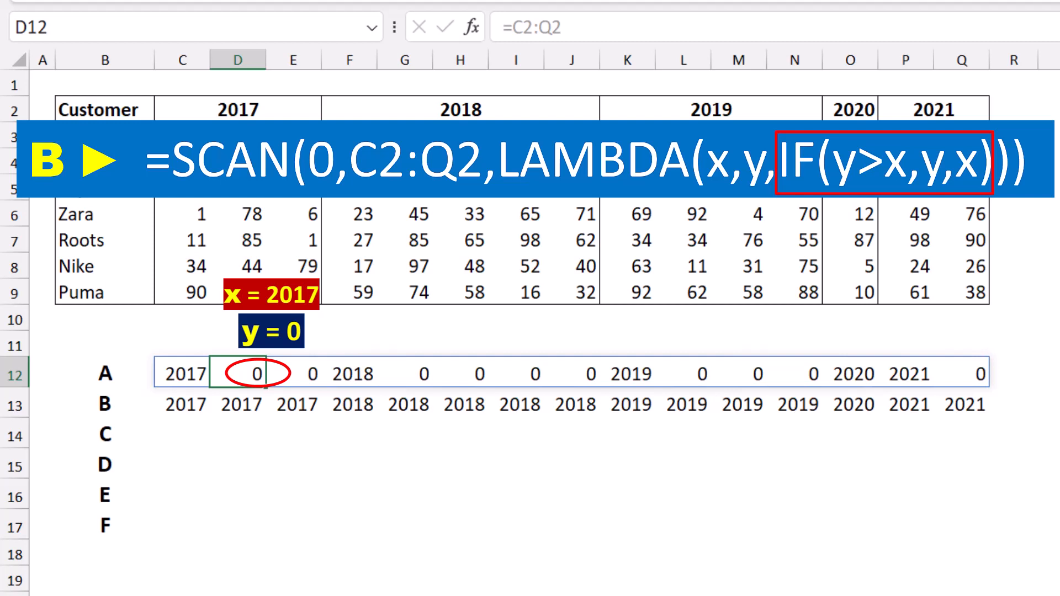
pyautogui.click(237, 405)
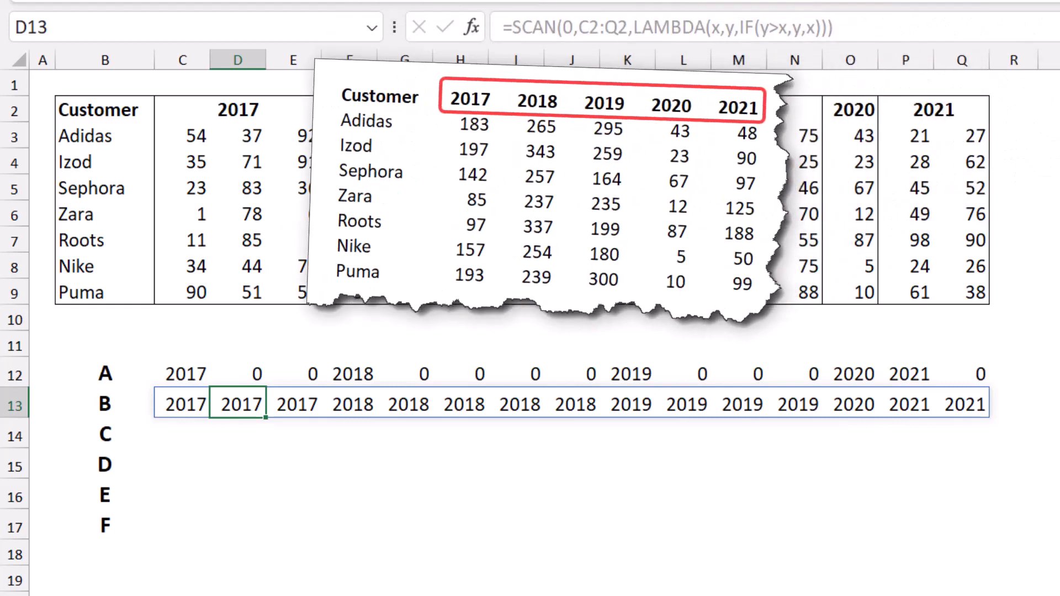
# Step: Enter the formula =TOROW(C2:Q2) in cell C14
pyautogui.click(182, 432)
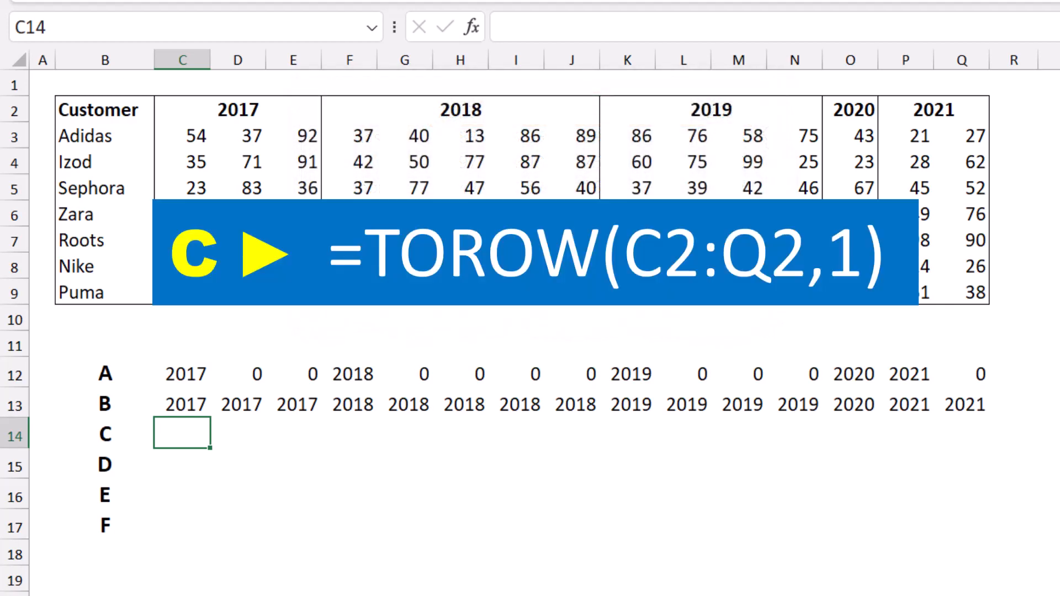
pyautogui.write('=torow')
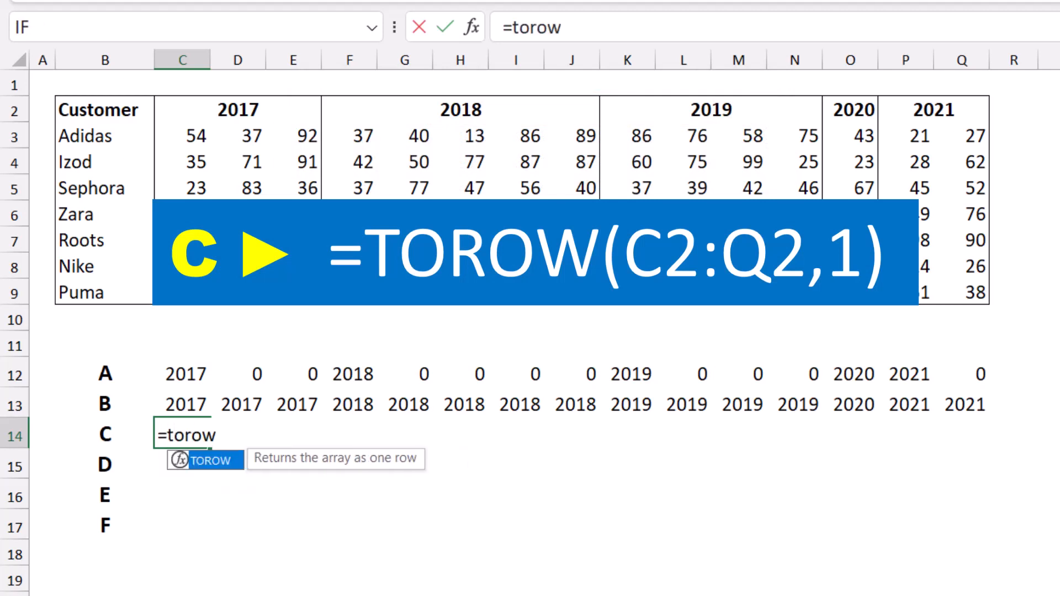
pyautogui.press('Tab')
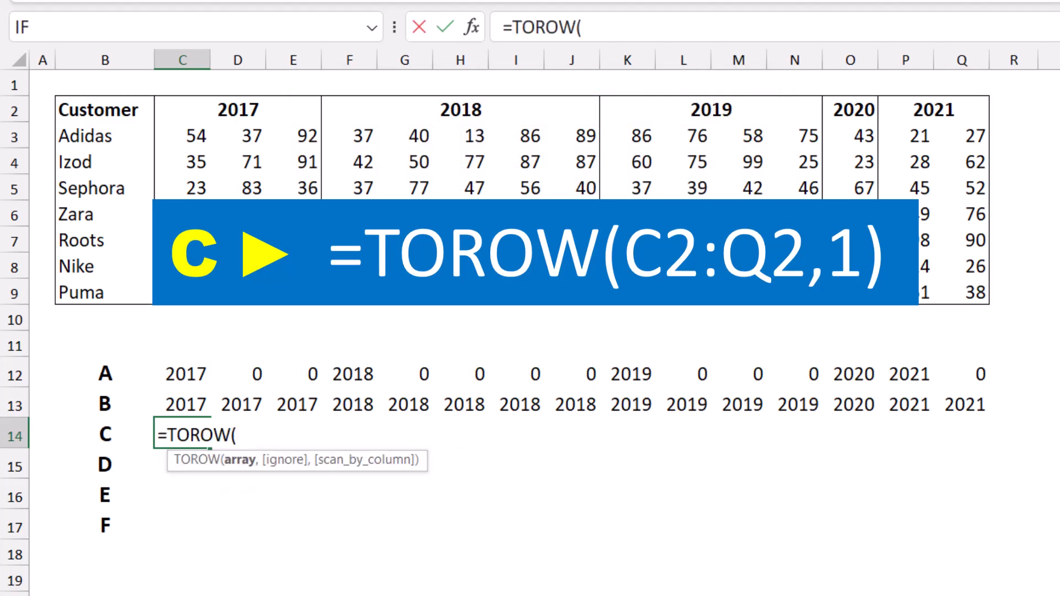
pyautogui.moveTo(188, 110); pyautogui.dragTo(986, 116)
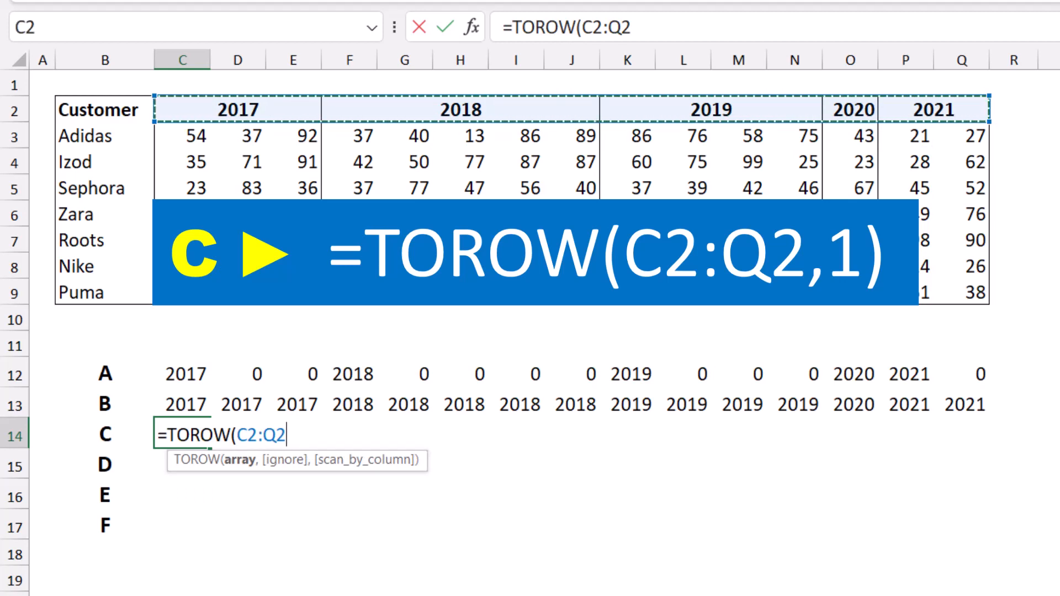
pyautogui.write(')')
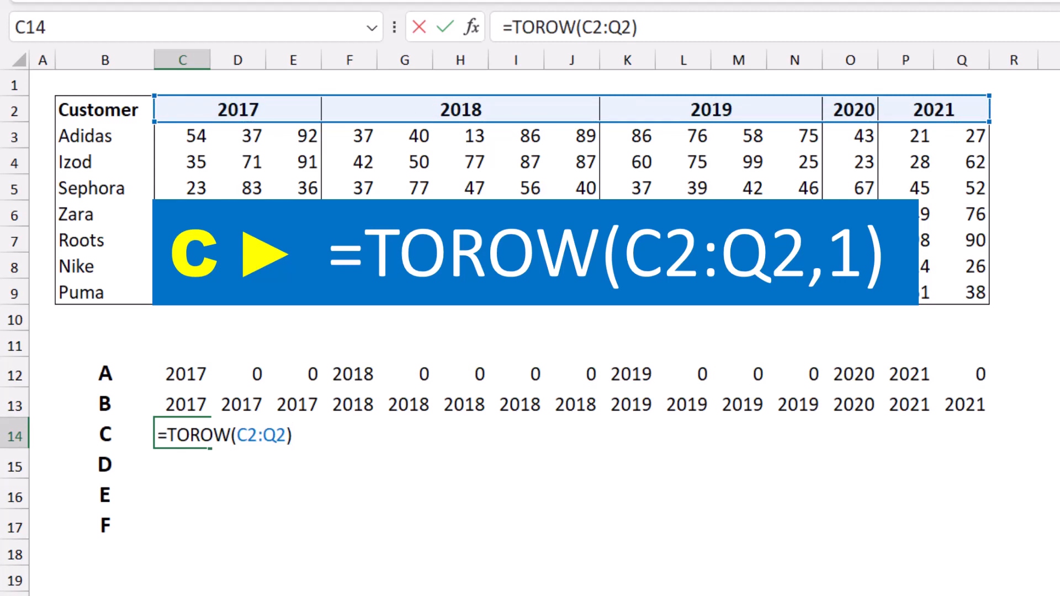
pyautogui.press('Return')
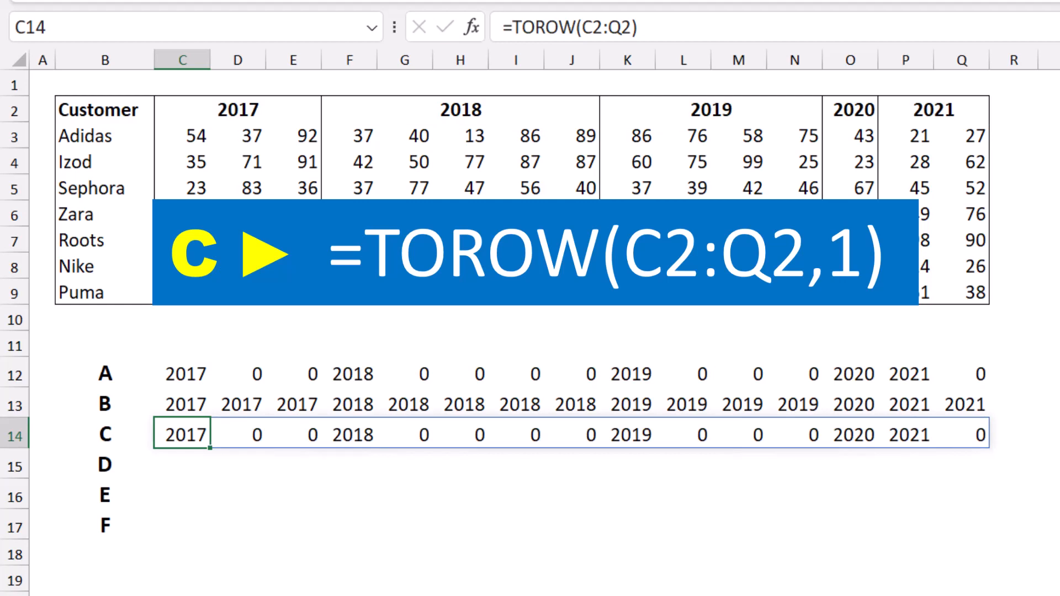
# Step: Edit the TOROW formula in C14 to ignore blanks, making it =TOROW(C2:Q2,1)
pyautogui.press('F2')
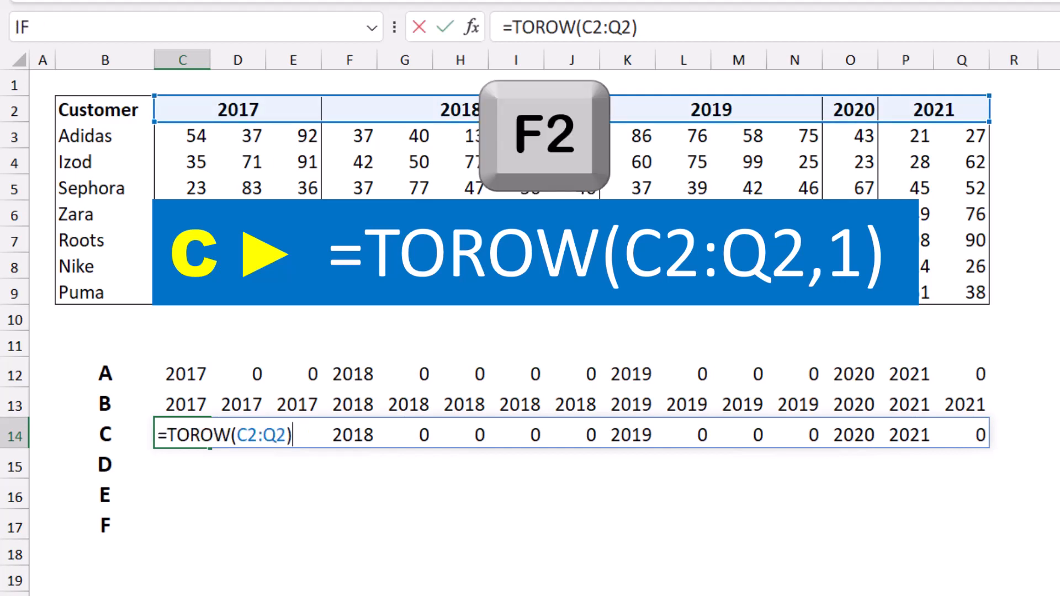
pyautogui.press('BackSpace')
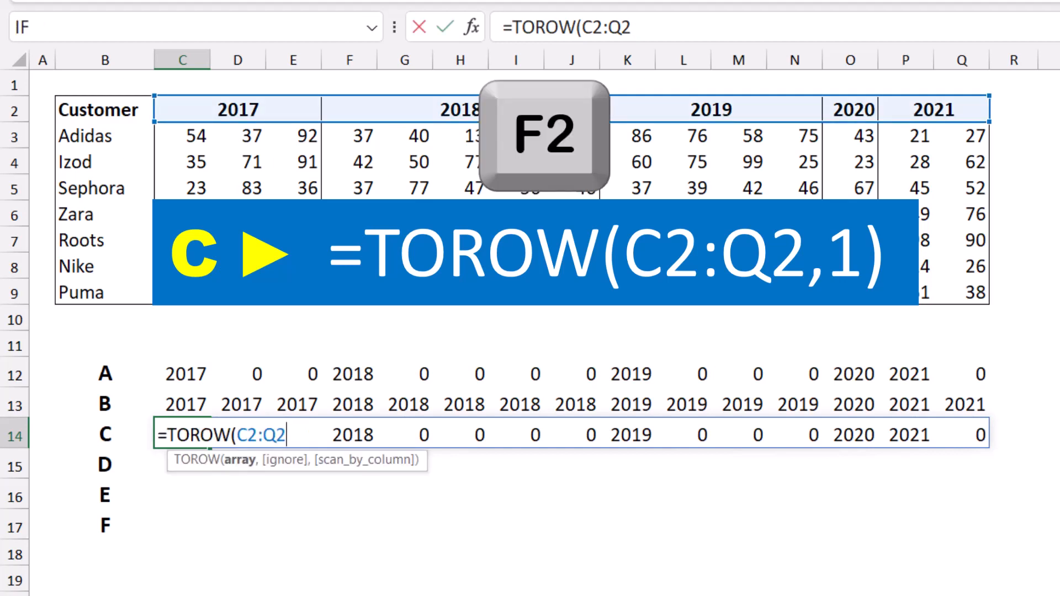
pyautogui.write(',')
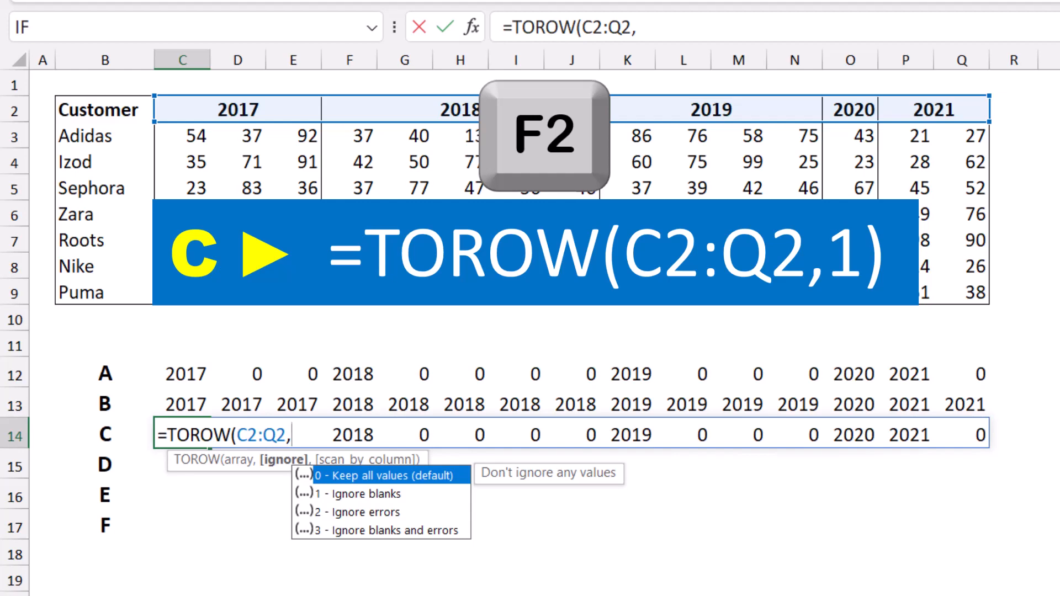
pyautogui.write('1')
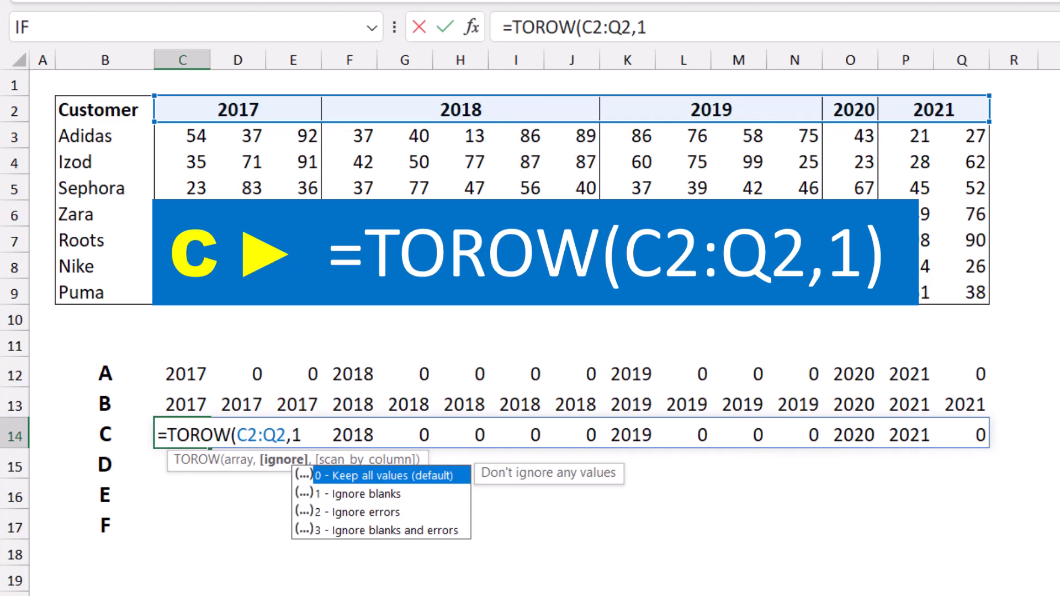
pyautogui.press('Return')
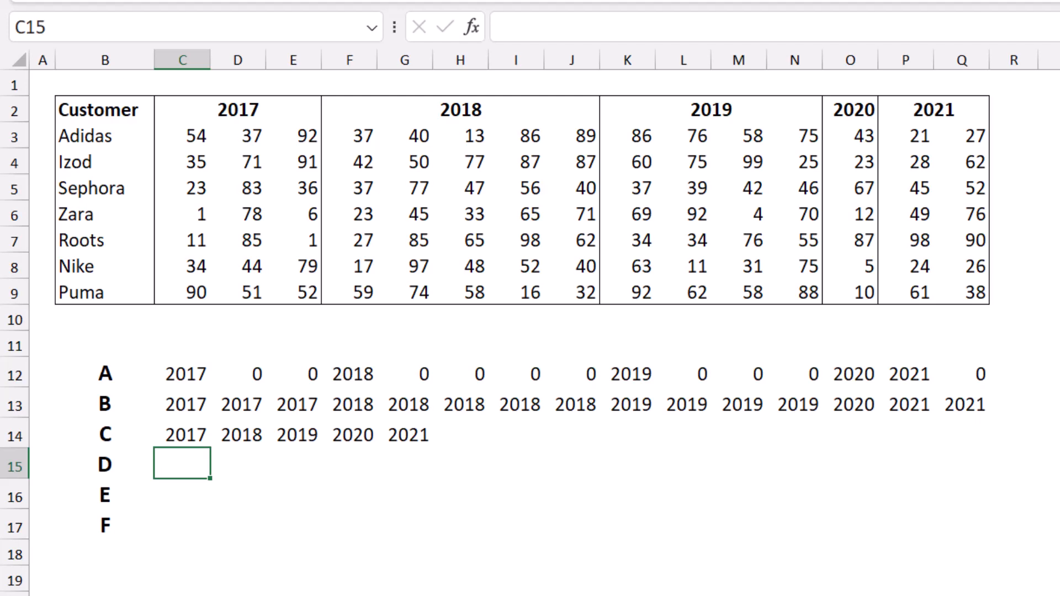
# Step: Enter the formula =COLUMNS(C14#) in cell C15 to count the spilled year columns
pyautogui.write('=col')
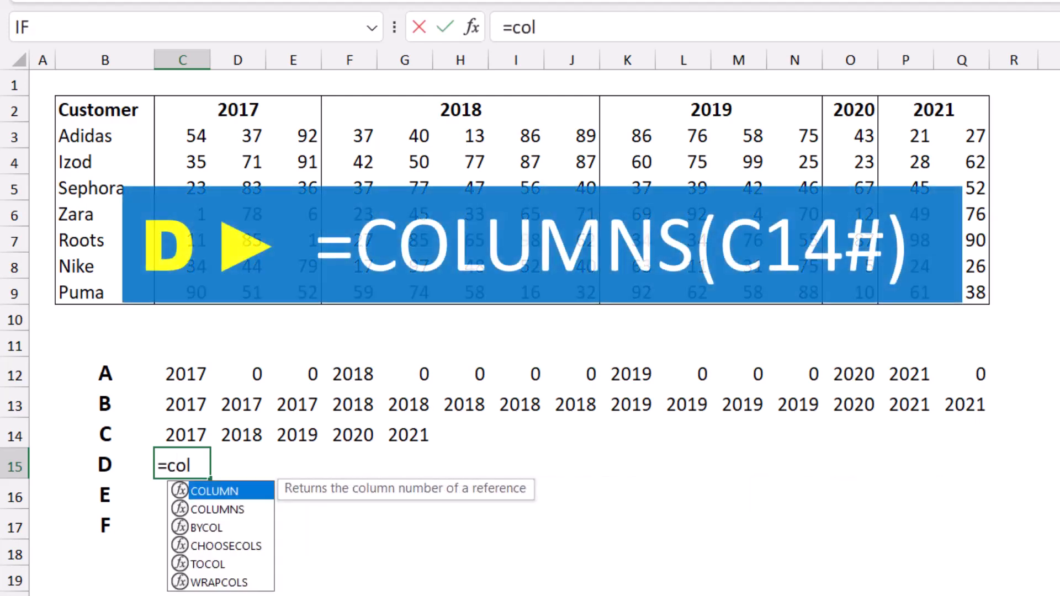
pyautogui.write('umns')
pyautogui.press('Tab')
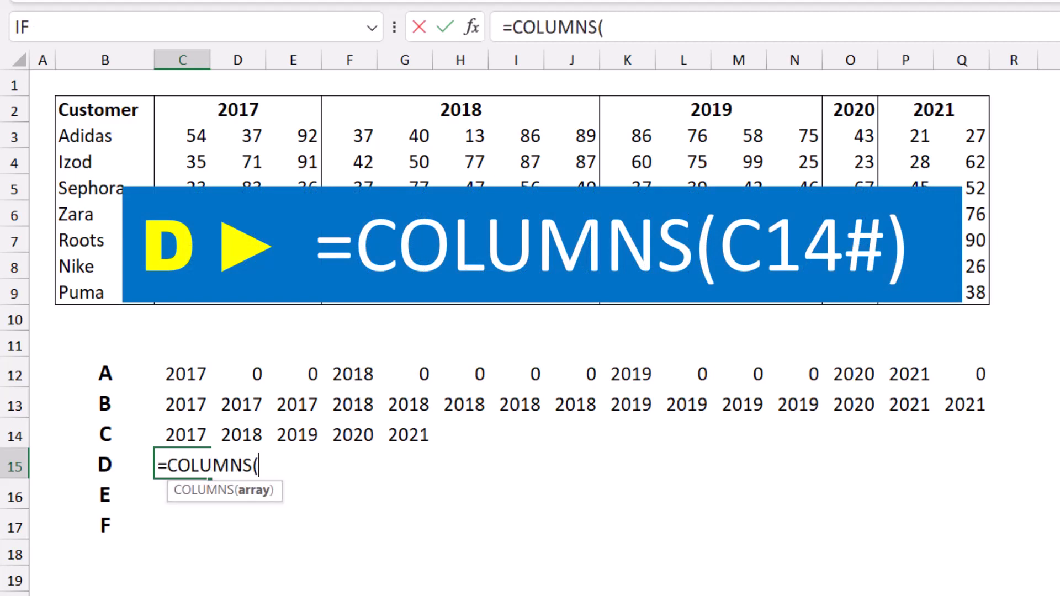
pyautogui.press('Up')
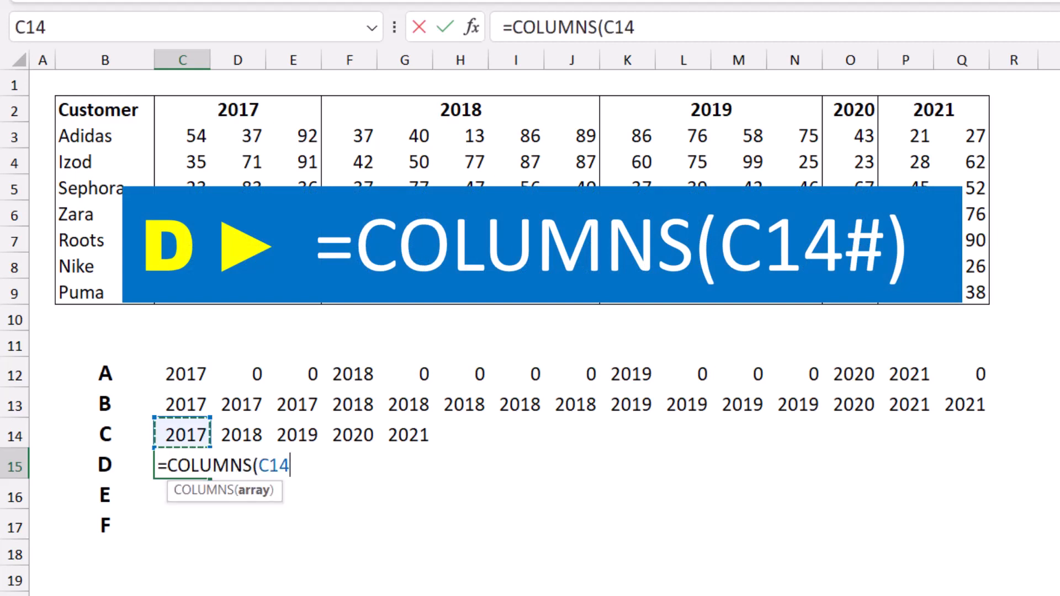
pyautogui.write('#')
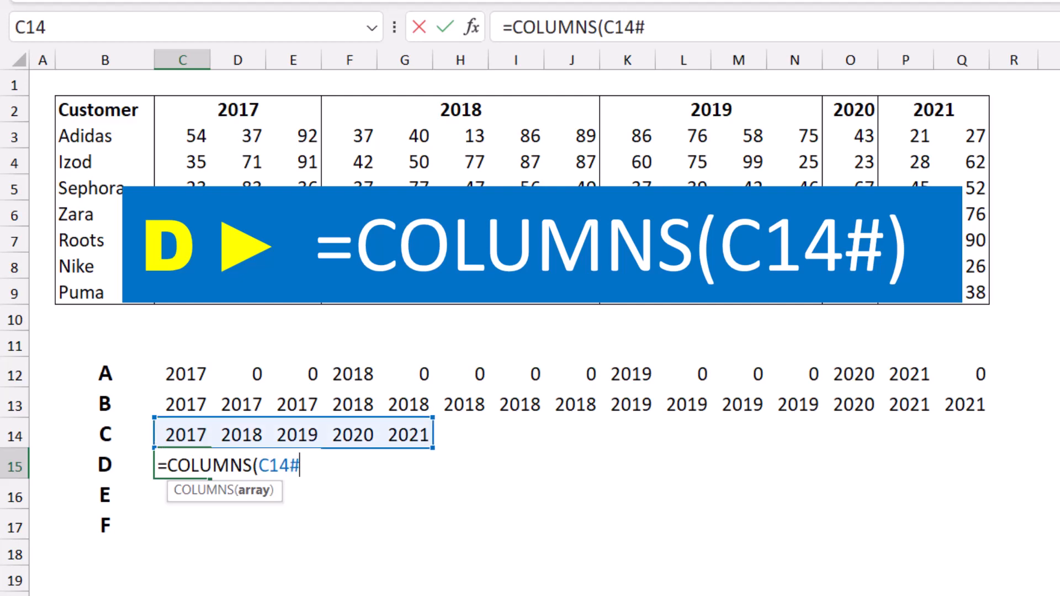
pyautogui.write(')')
pyautogui.press('Return')
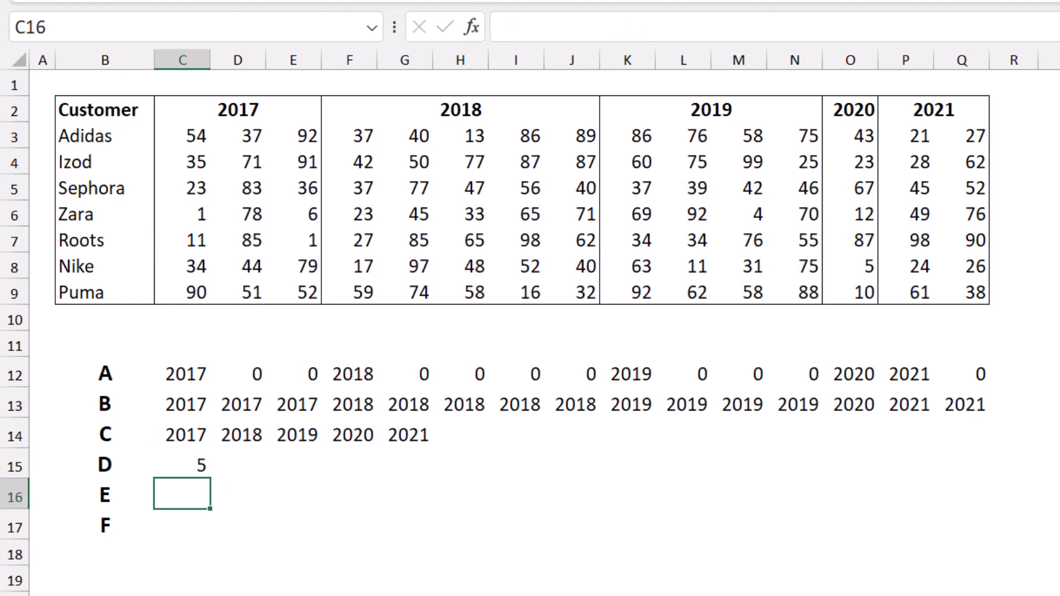
# Step: Enter the formula =ROWS(B3:B9) in cell C16 to count the customer rows
pyautogui.write('=')
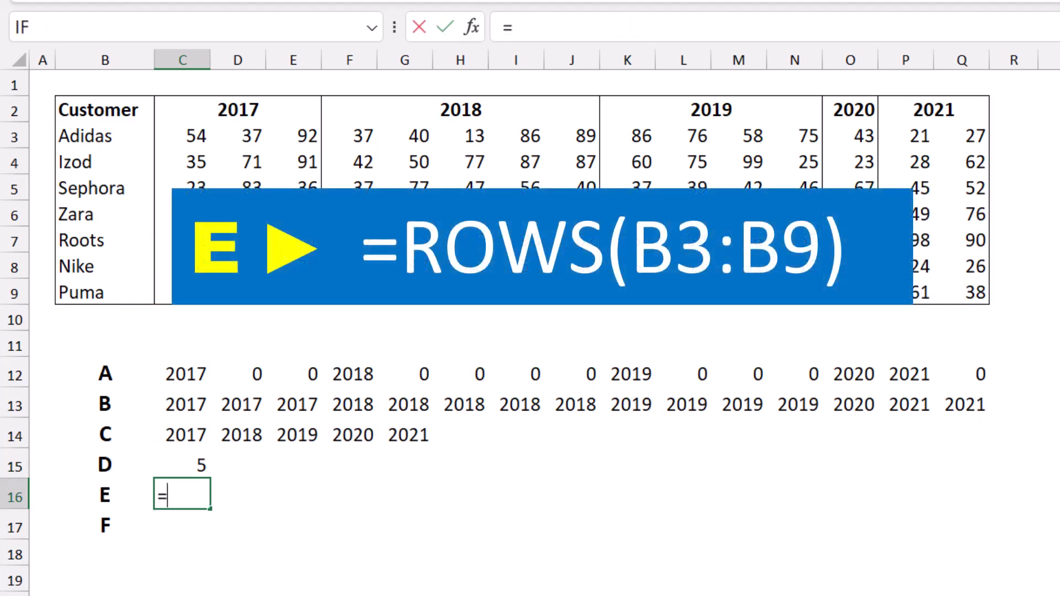
pyautogui.write('rows')
pyautogui.press('Tab')
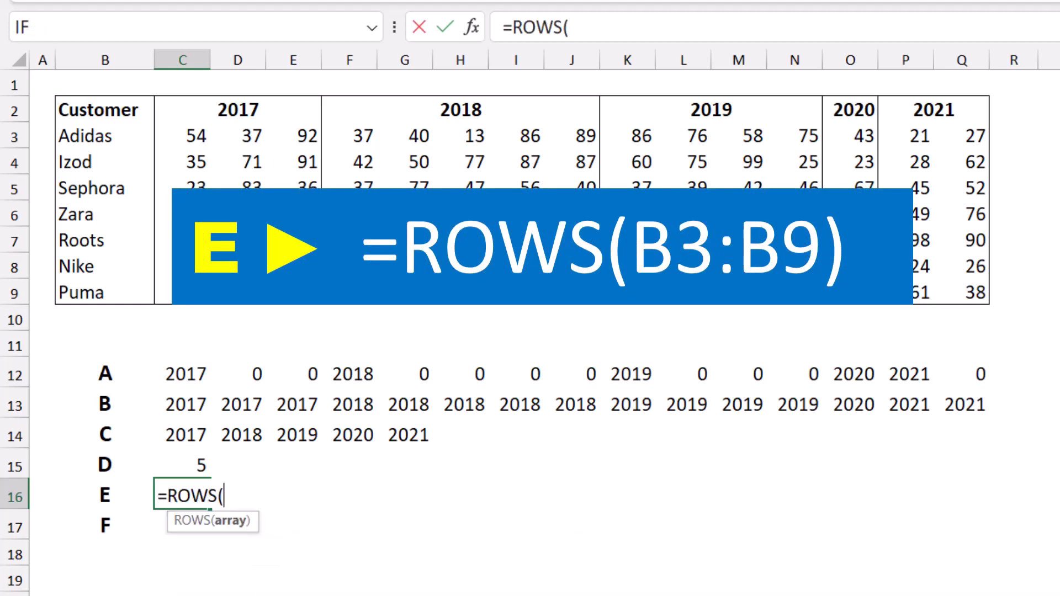
pyautogui.moveTo(105, 135); pyautogui.dragTo(139, 293)
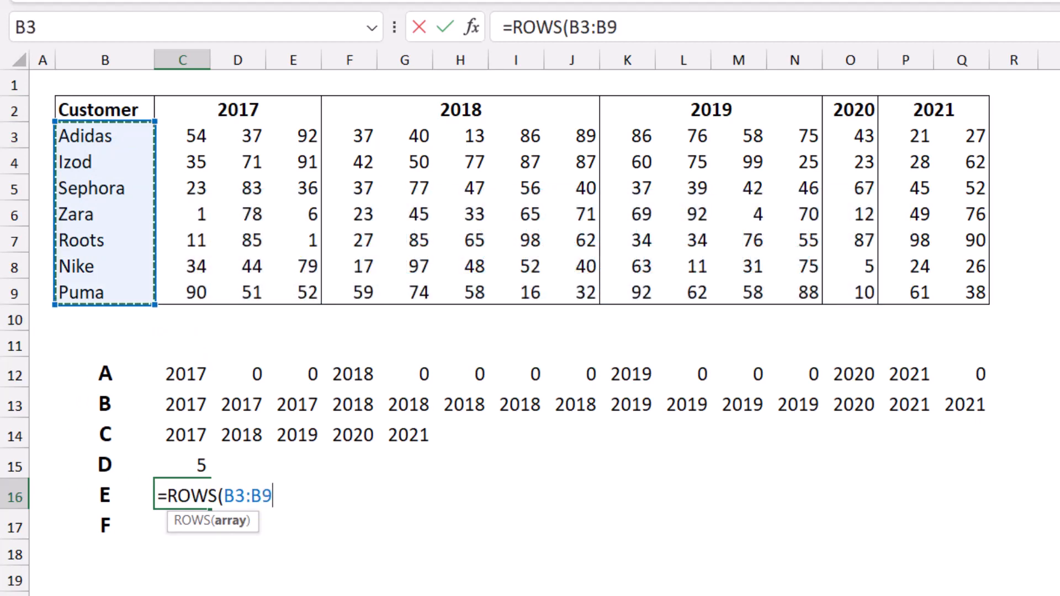
pyautogui.write(')')
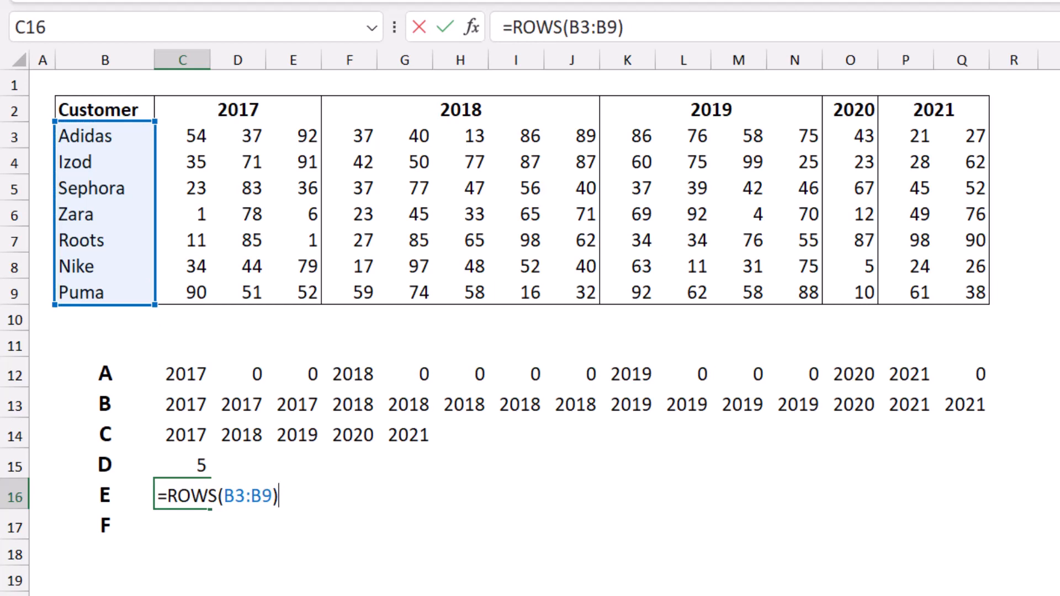
pyautogui.press('Return')
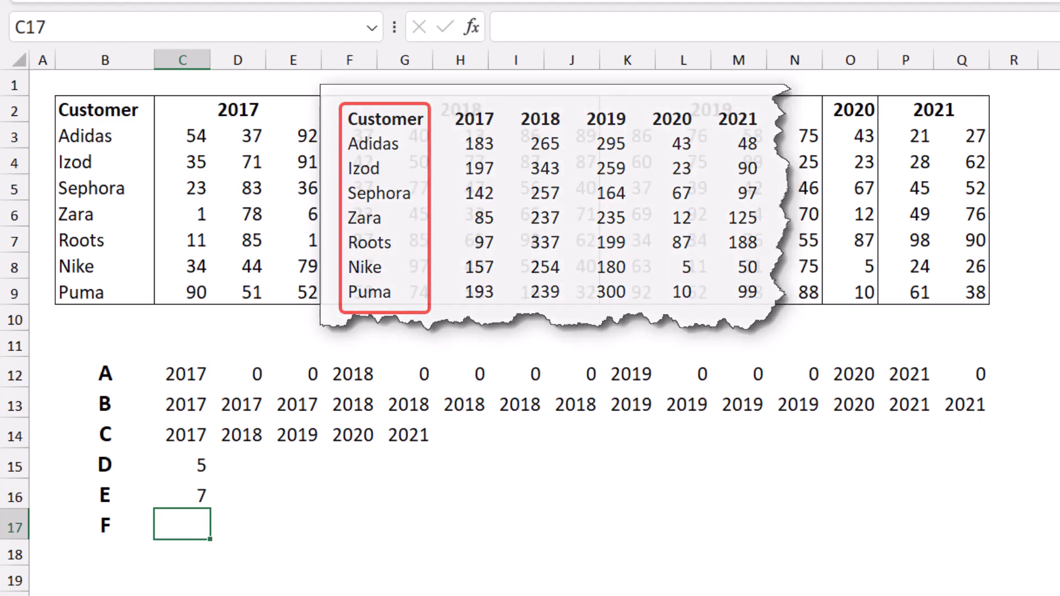
# Step: Enter the formula =B2:B9 in cell C17 to spill the customer column with its header
pyautogui.write('=')
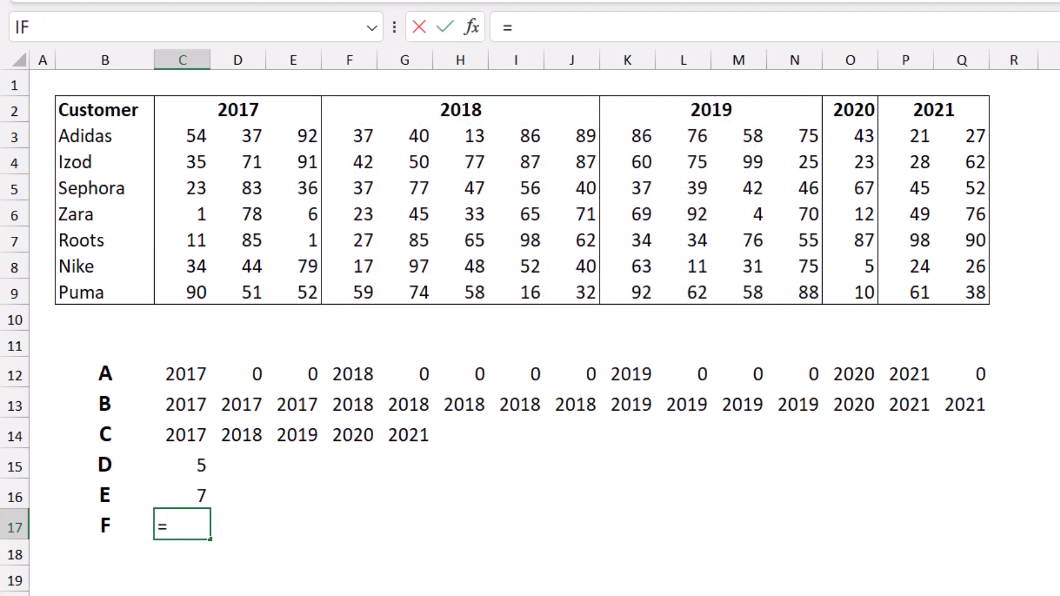
pyautogui.moveTo(105, 110); pyautogui.dragTo(104, 293)
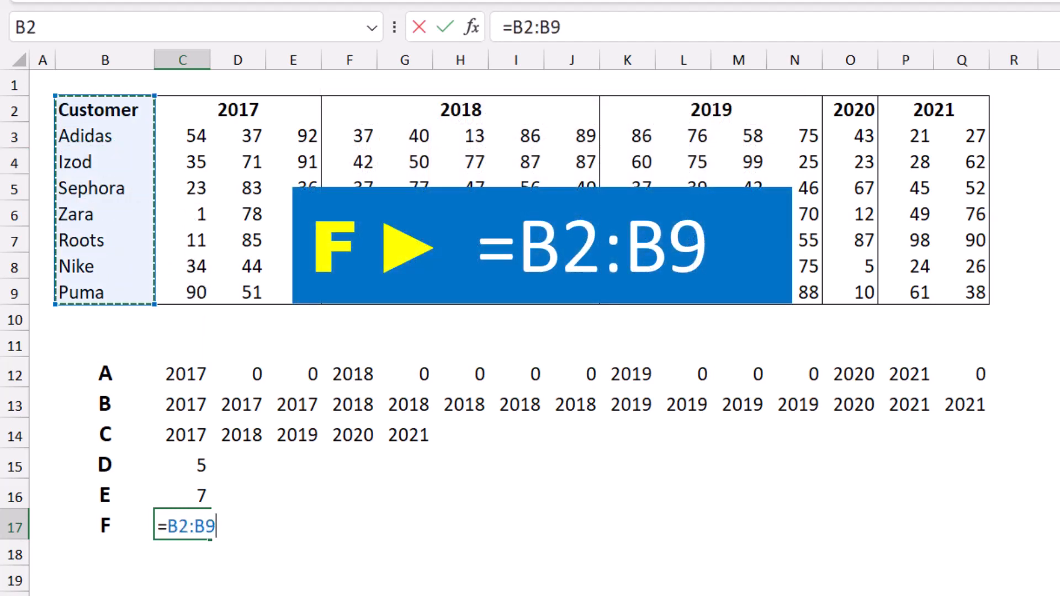
pyautogui.press('Return')
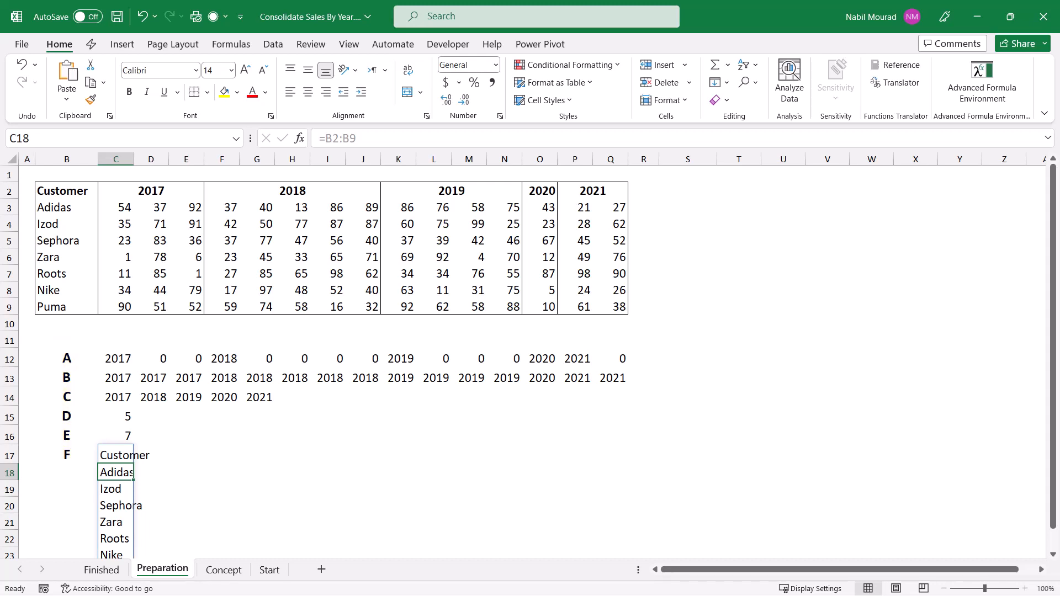
# Step: Begin a LET formula in cell S2, expand the formula bar and add a line break after the opening parenthesis
pyautogui.click(687, 191)
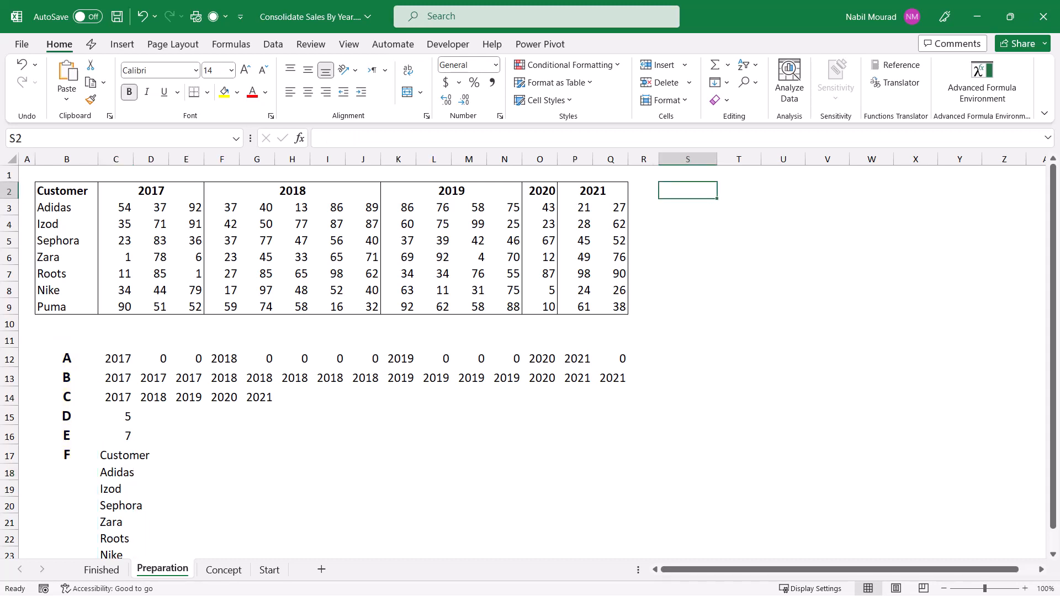
pyautogui.write('=let')
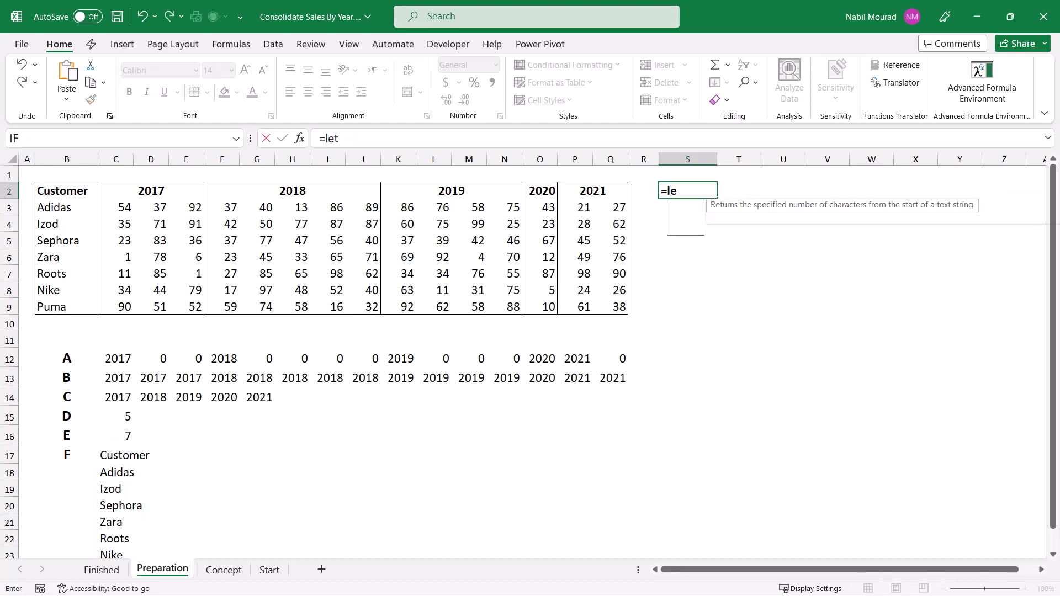
pyautogui.press('Tab')
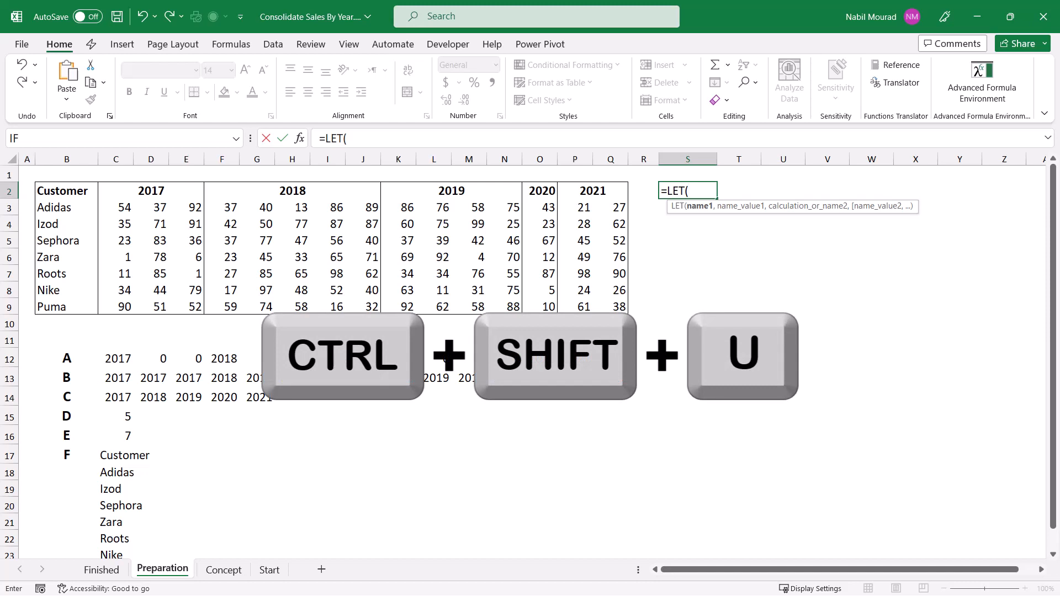
pyautogui.hotkey('ctrl', 'shift', 'u')
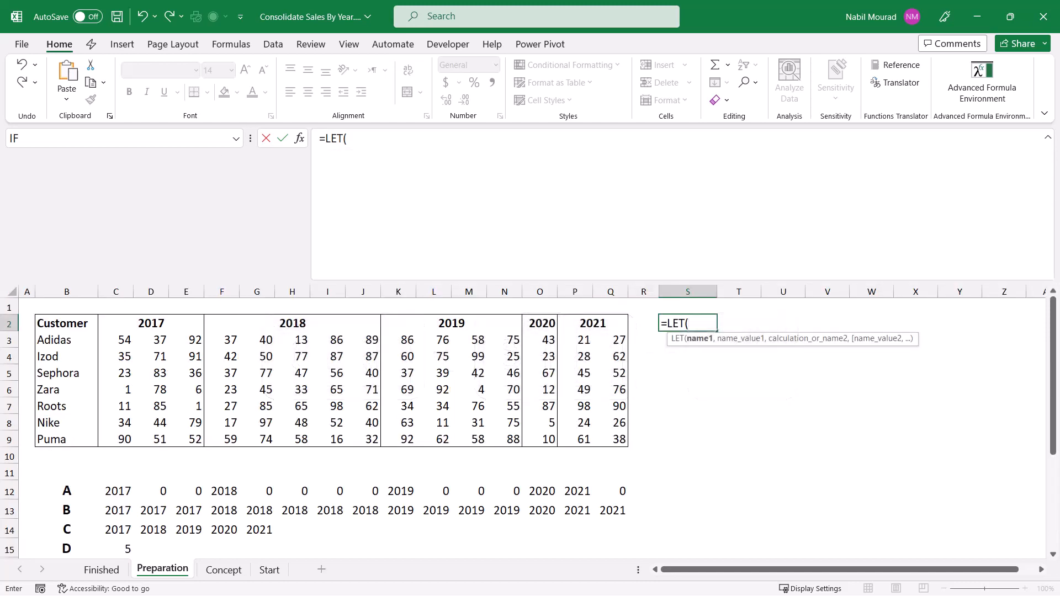
pyautogui.click(347, 139)
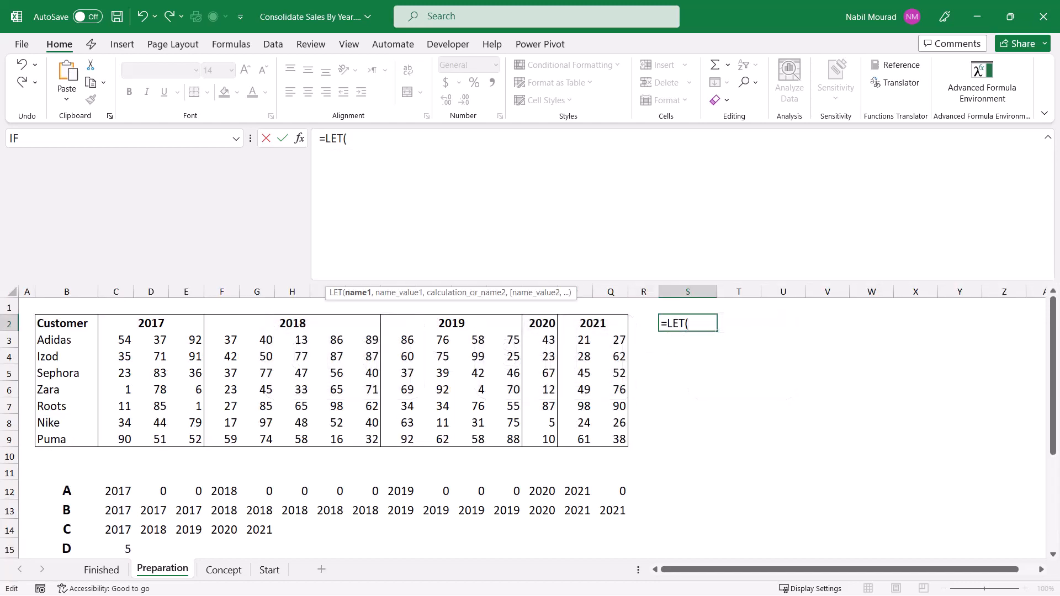
pyautogui.hotkey('alt', 'Return')
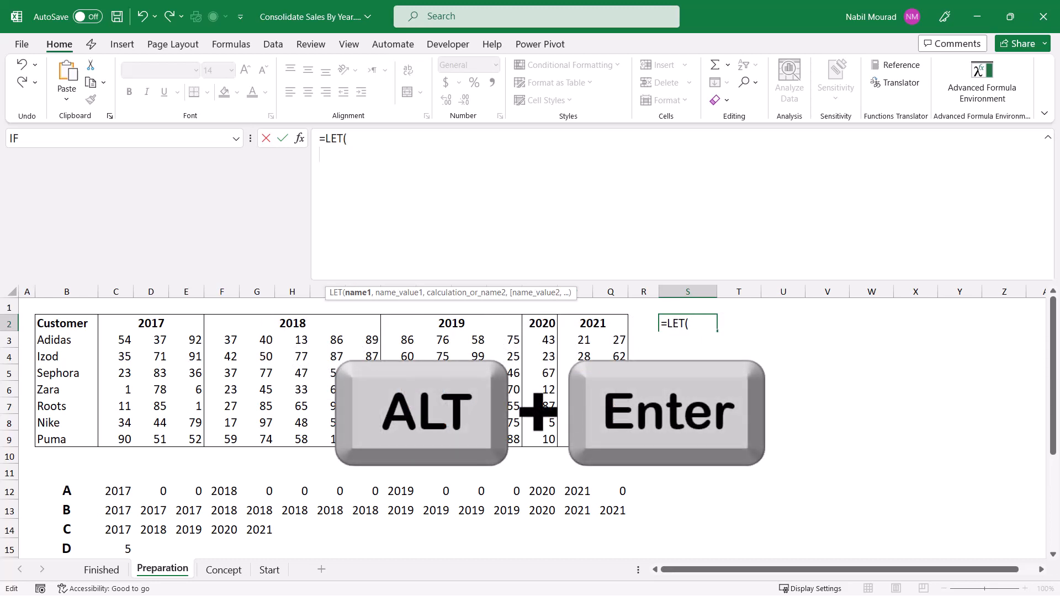
# Step: Define the LET variable A as the header range C2:Q2 and continue on a new line
pyautogui.write('A')
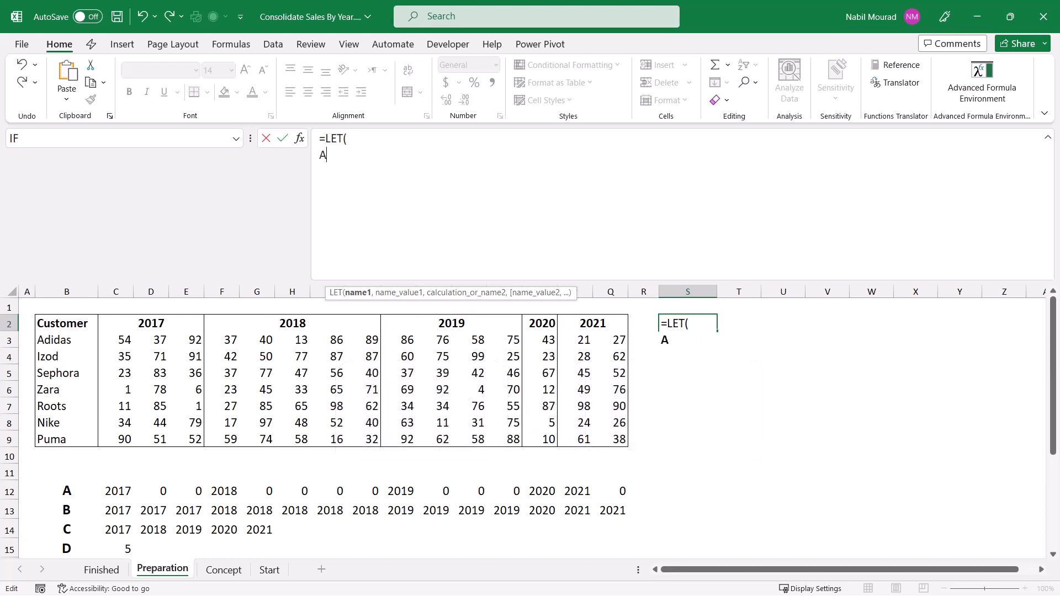
pyautogui.write(',')
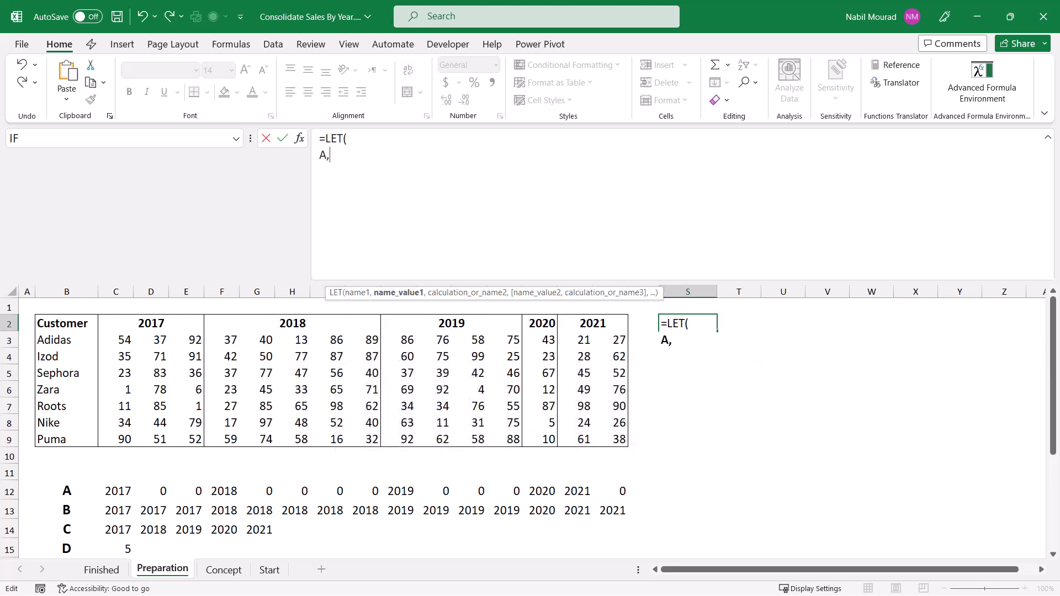
pyautogui.moveTo(138, 323); pyautogui.dragTo(615, 326)
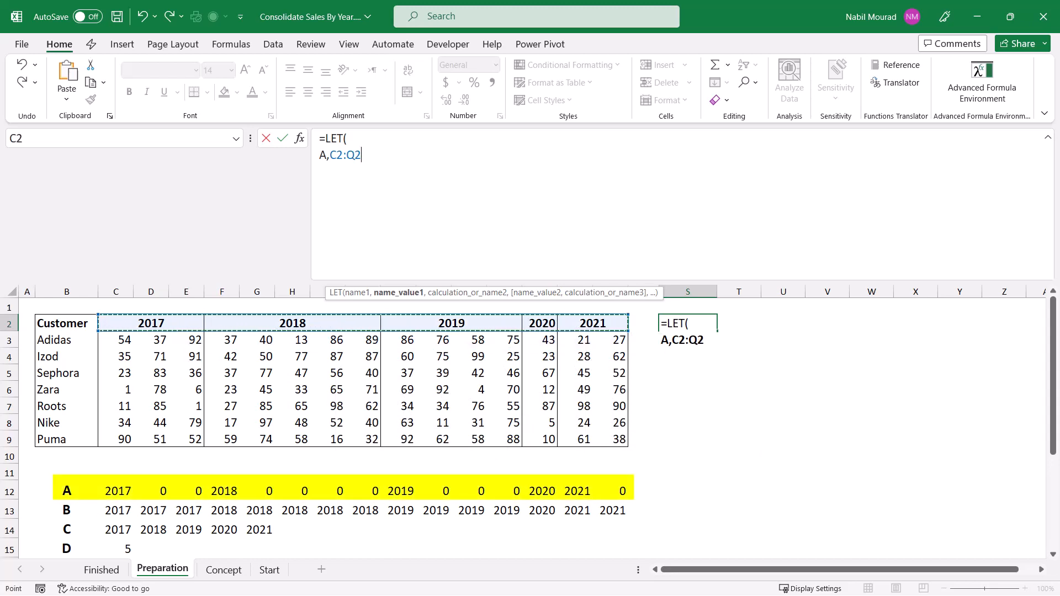
pyautogui.write(',')
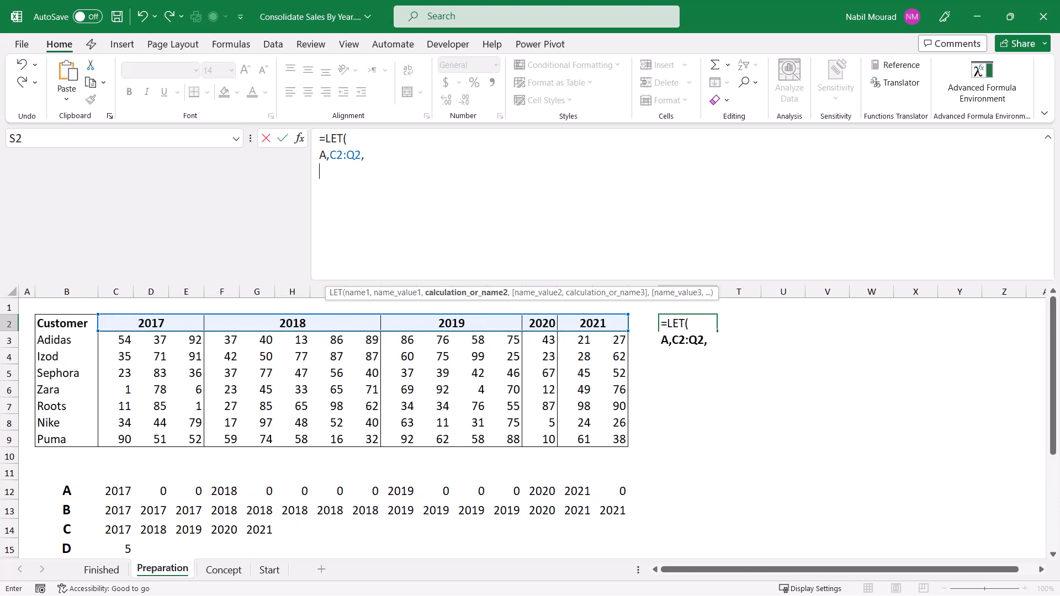
pyautogui.write('B')
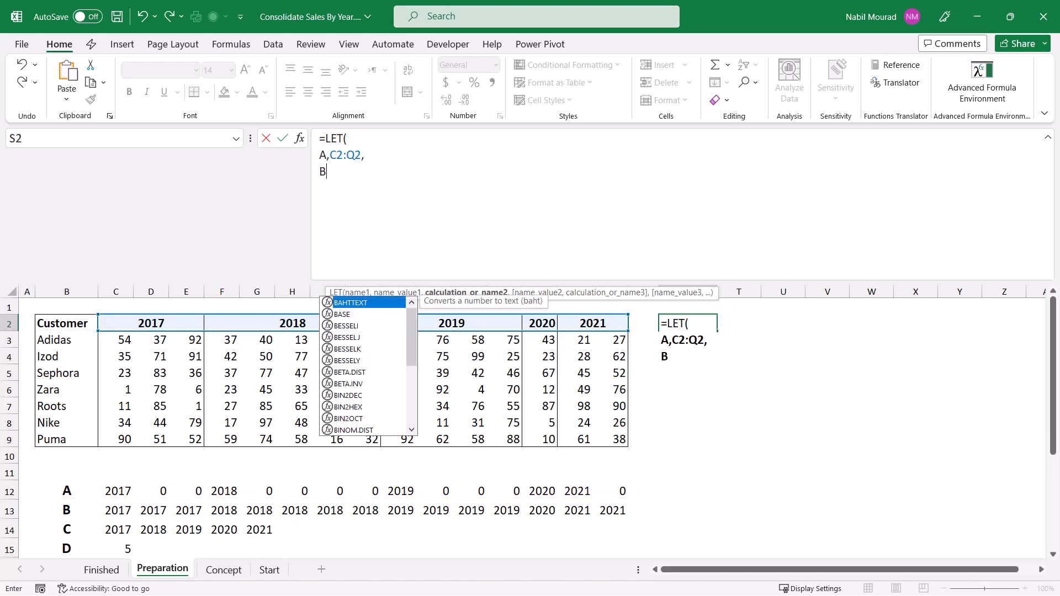
pyautogui.write(',')
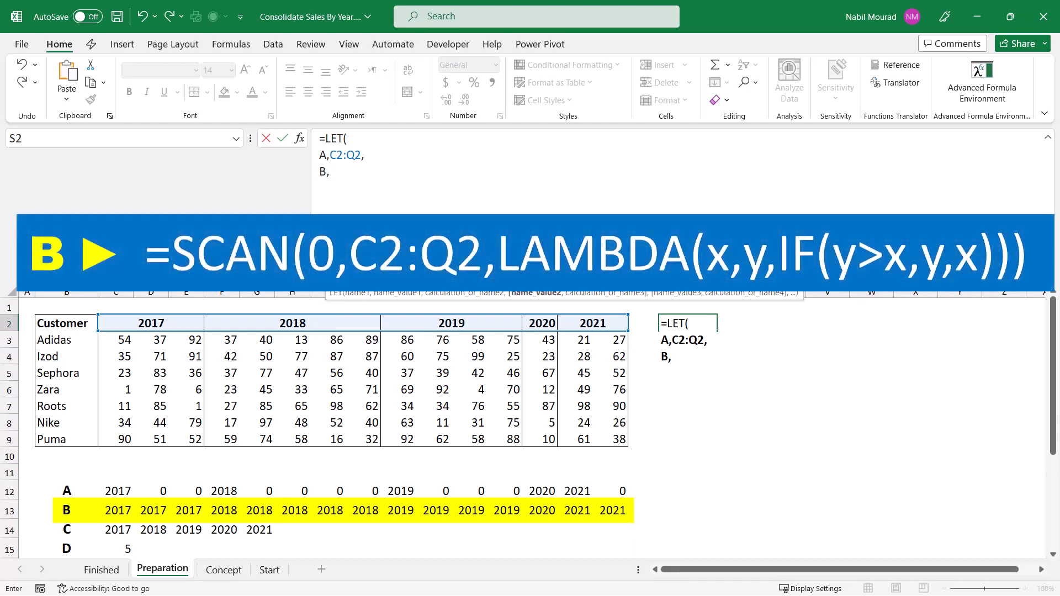
pyautogui.write('scan')
# Step: Begin the LET variable B as a SCAN with an initial value of 0 over the array A
pyautogui.press('Tab')
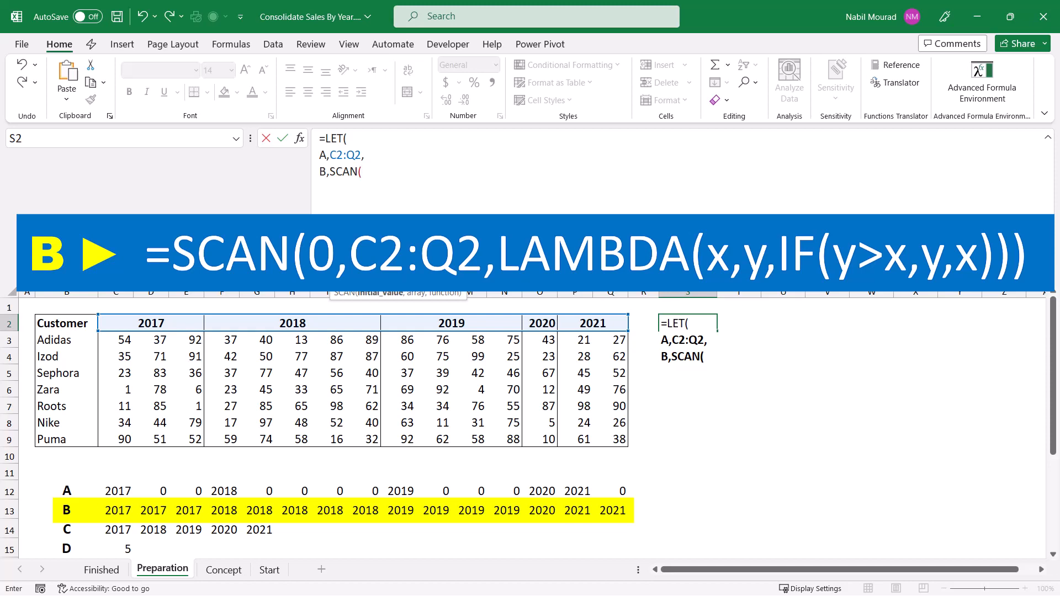
pyautogui.write('0,')
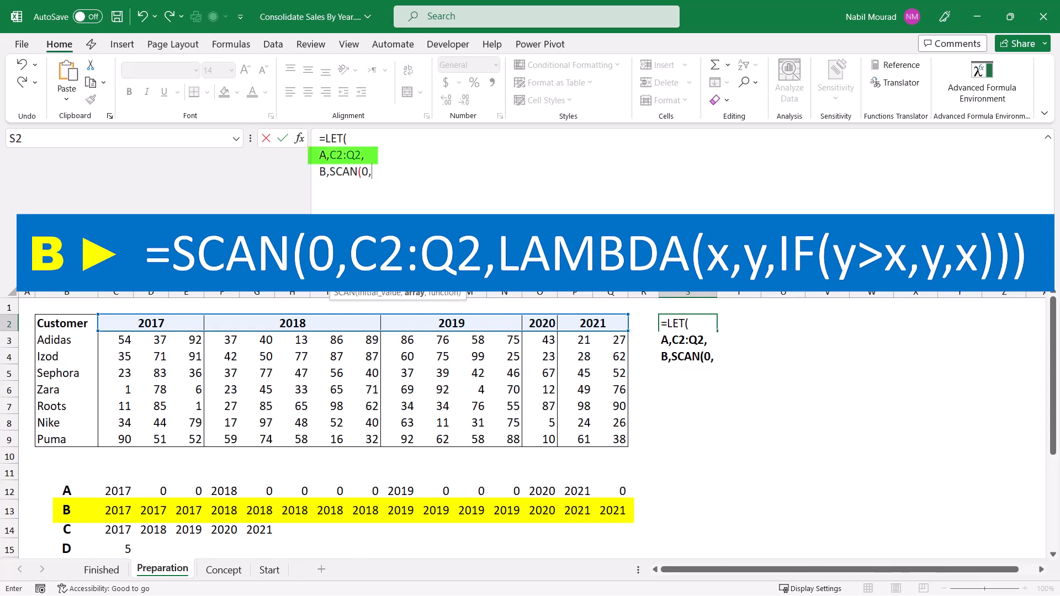
pyautogui.write('A')
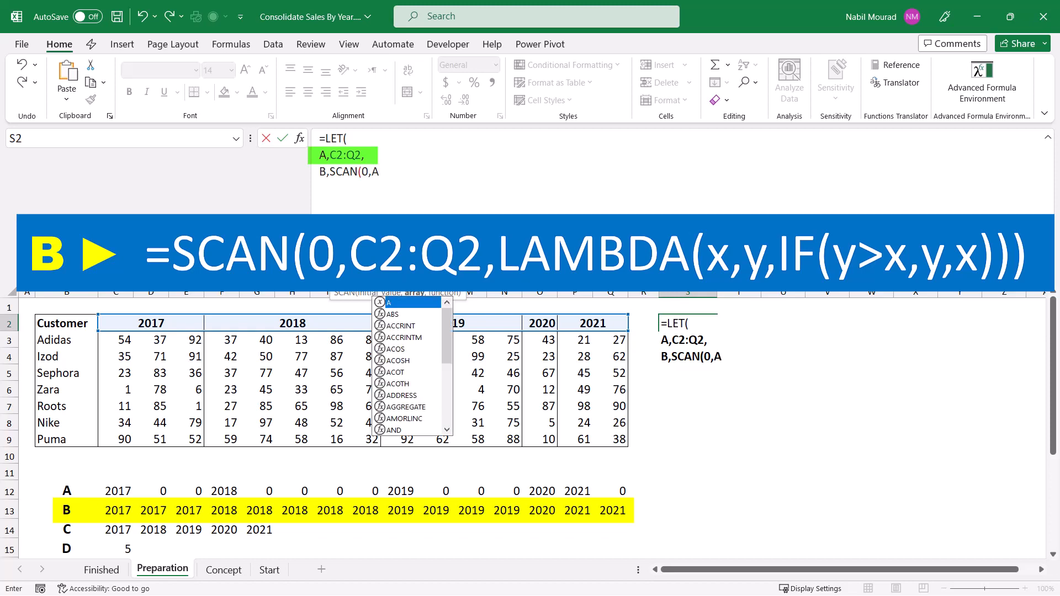
pyautogui.write(',')
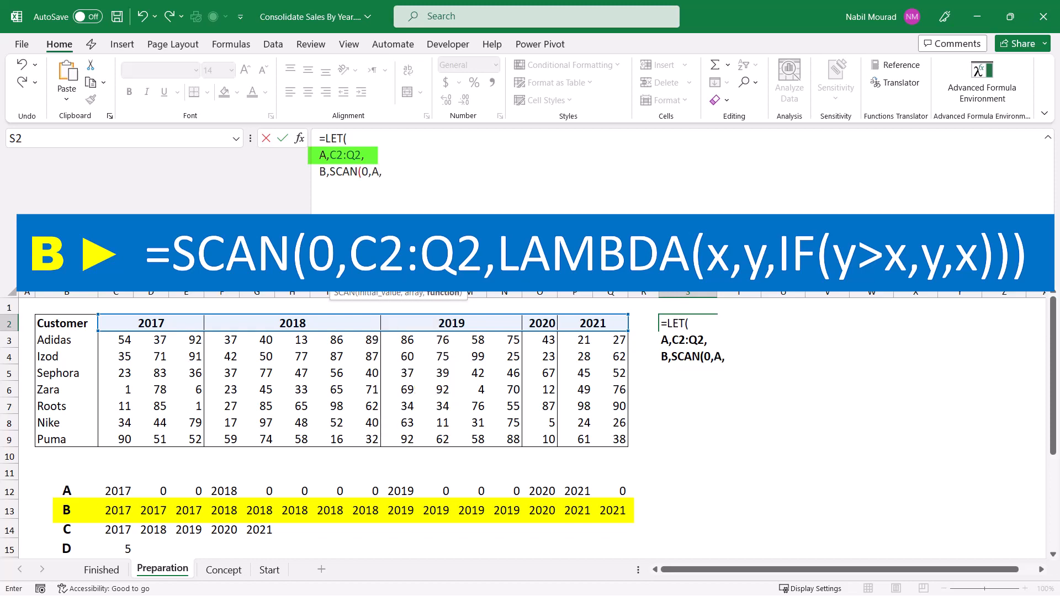
pyautogui.write('lambda')
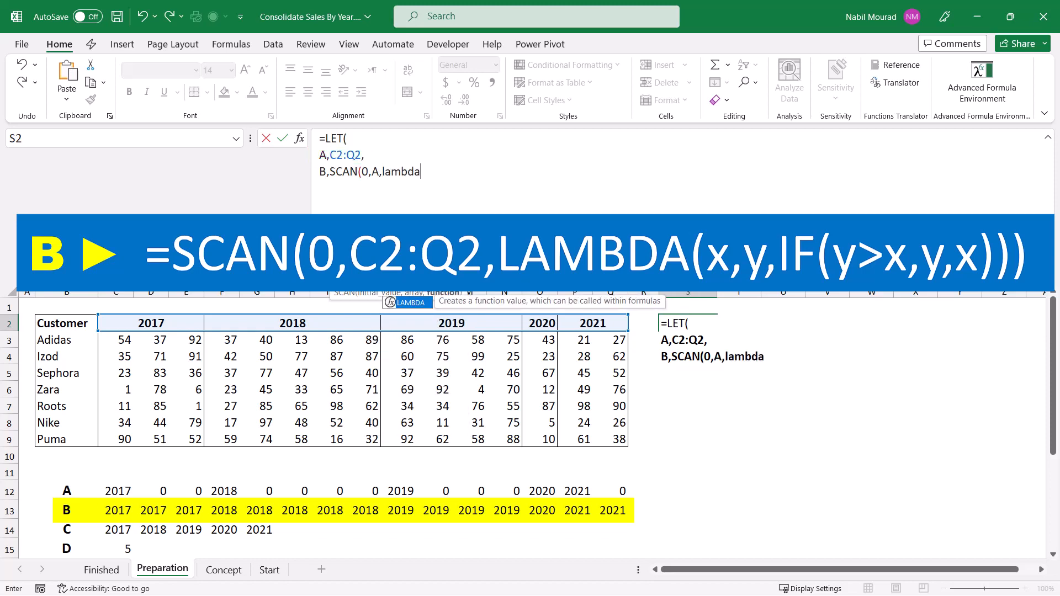
# Step: Add a LAMBDA with the parameters x and y as the function of variable B's SCAN
pyautogui.press('Tab')
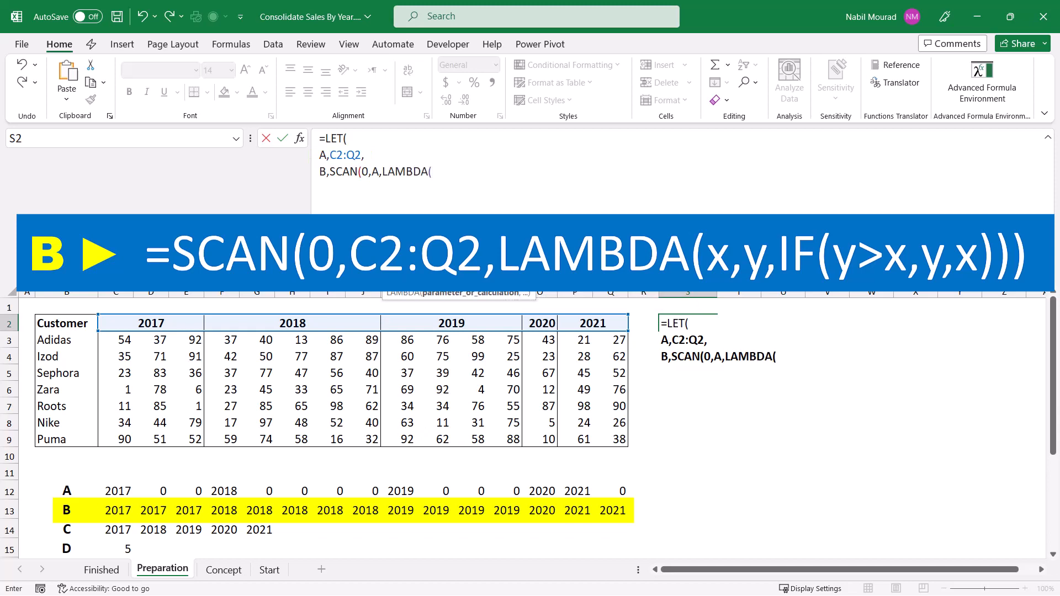
pyautogui.write('x,y')
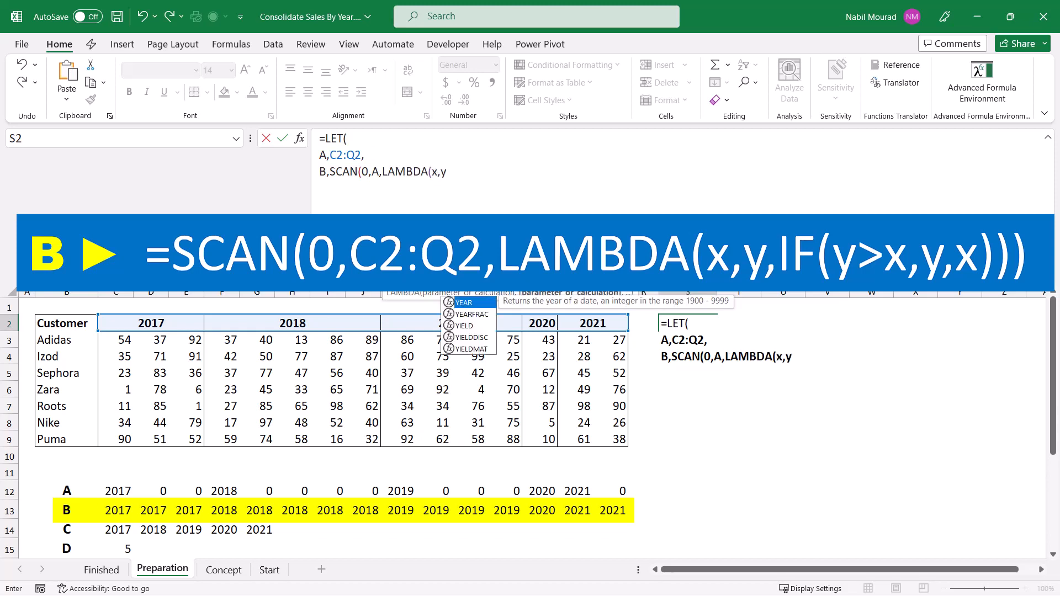
pyautogui.write(',')
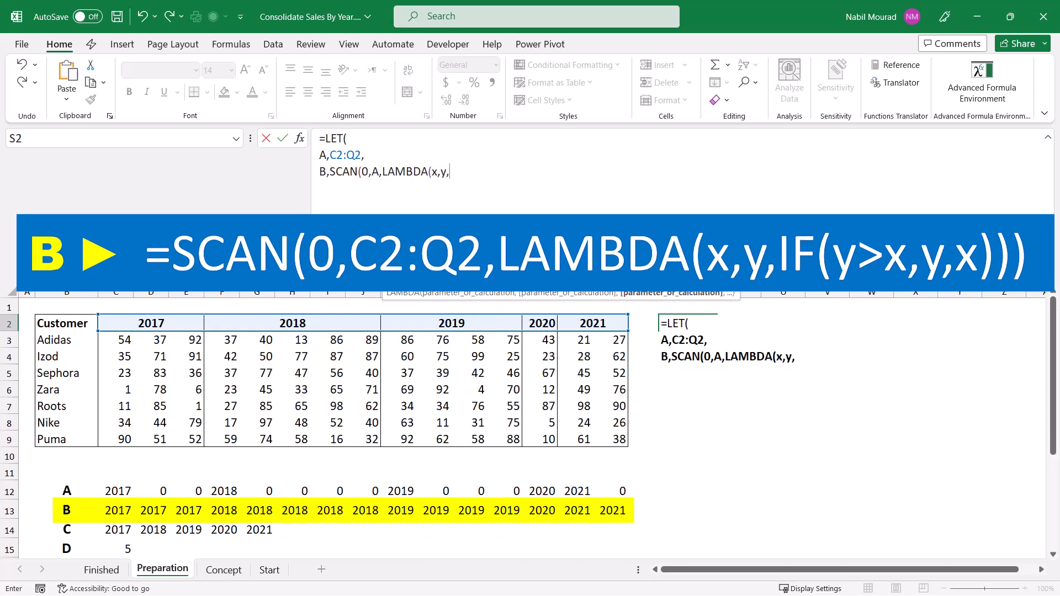
# Step: Complete variable B's LAMBDA with the calculation IF(y>x,y,x), close the SCAN and continue on a new line
pyautogui.write('If')
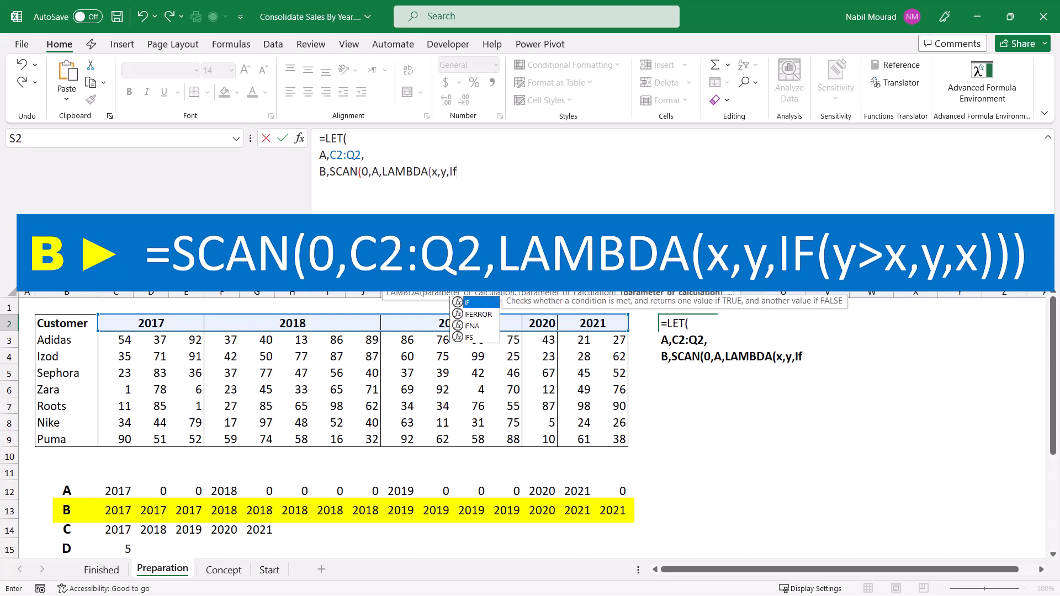
pyautogui.press('Tab')
pyautogui.write('y')
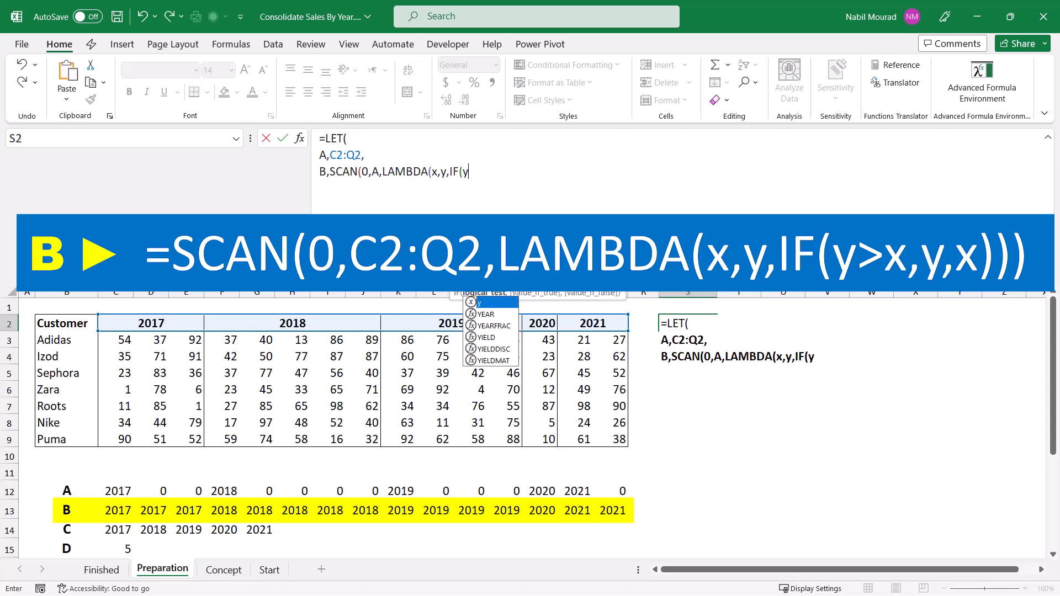
pyautogui.write('>x')
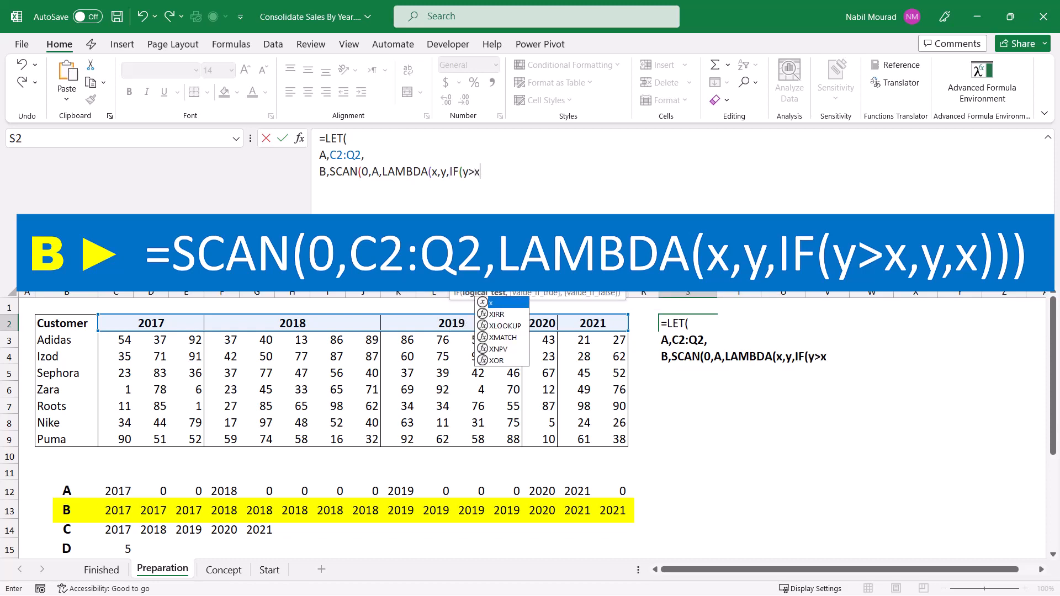
pyautogui.write(',y,')
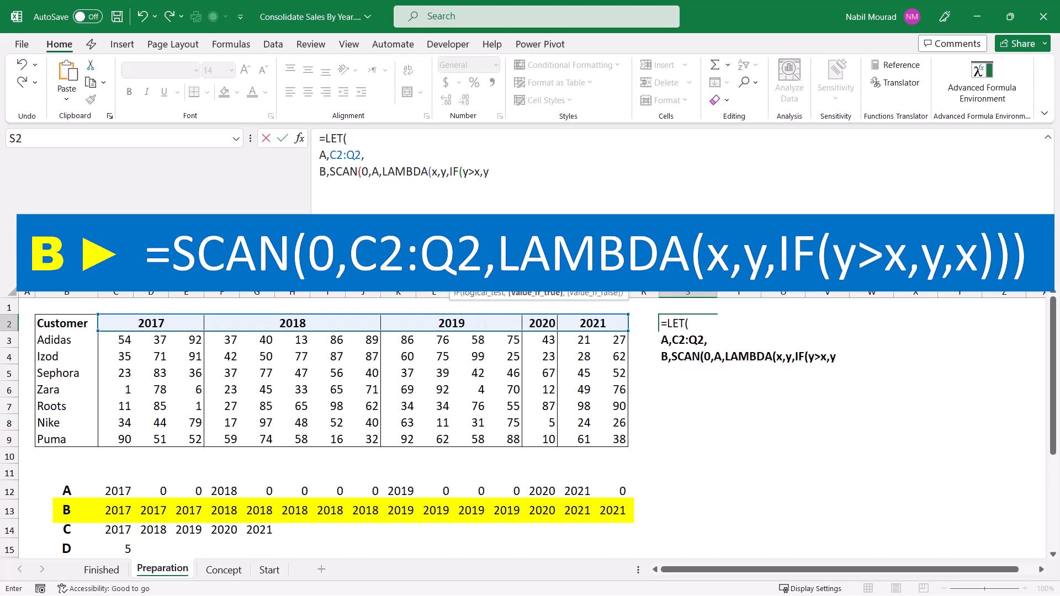
pyautogui.write('x')
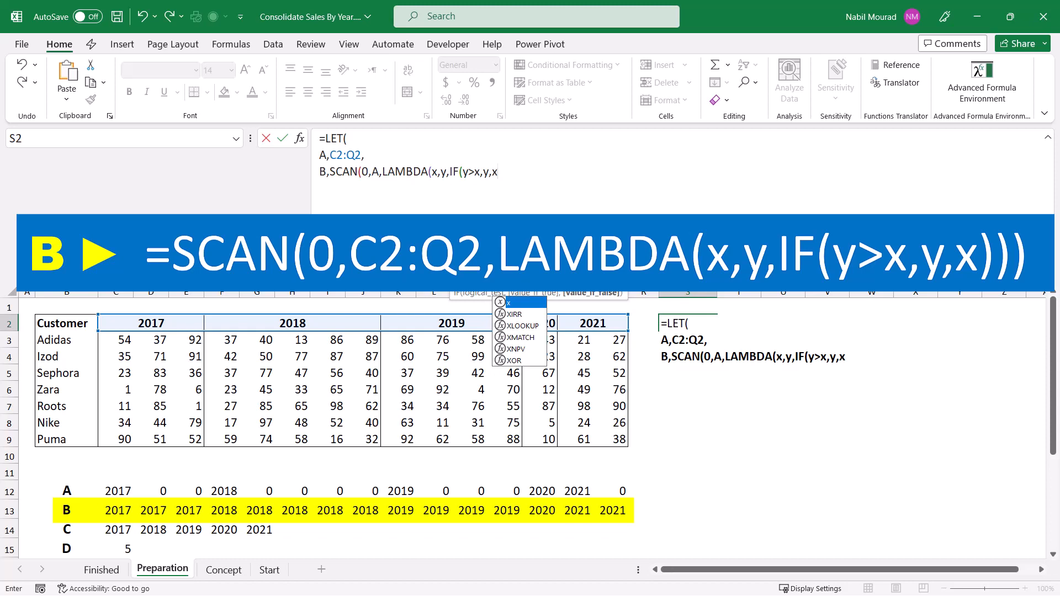
pyautogui.write('))')
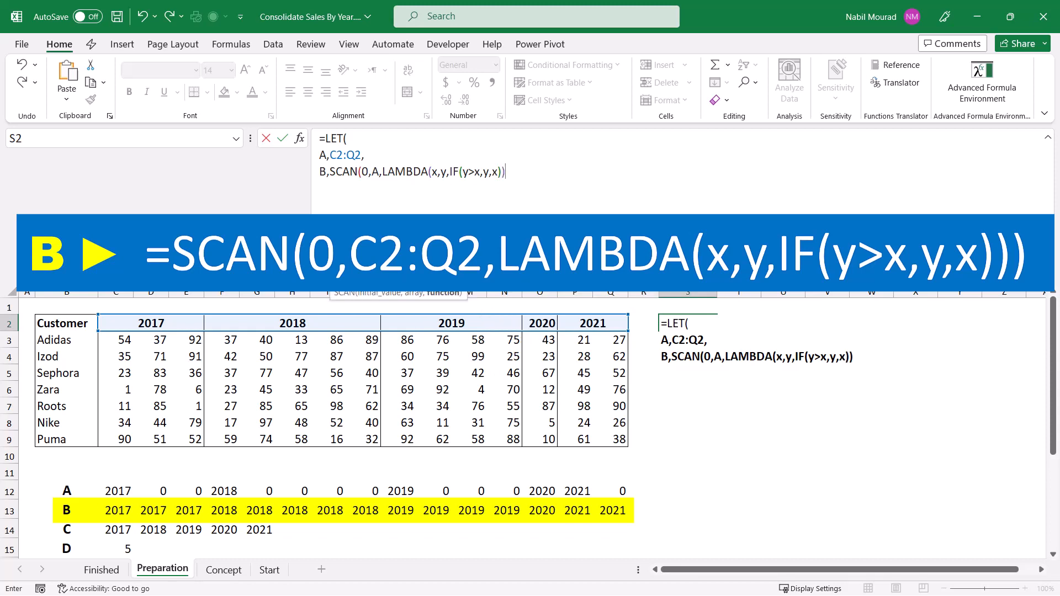
pyautogui.write(')')
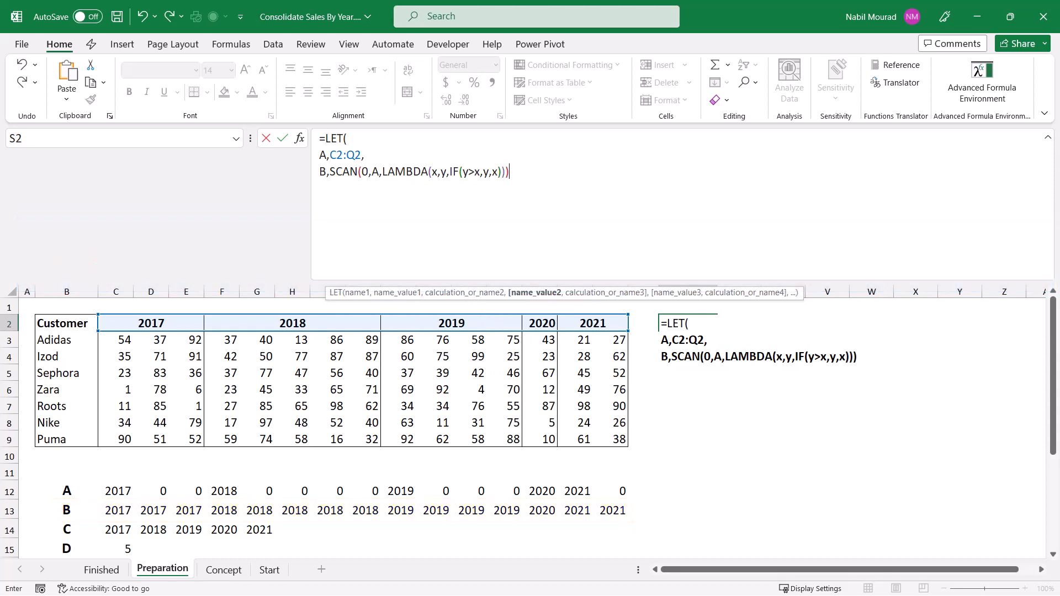
pyautogui.write(',')
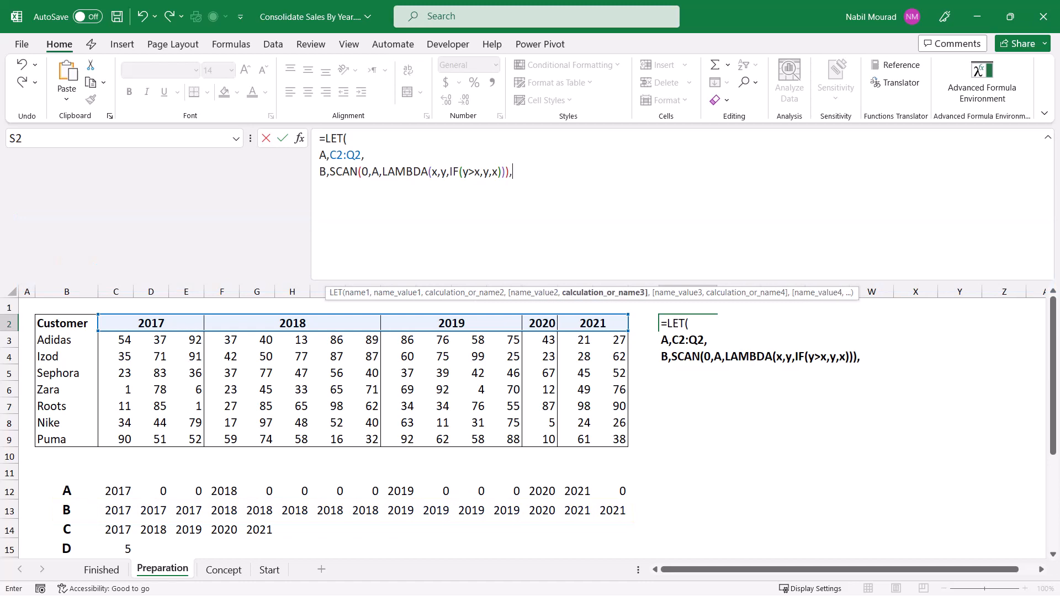
pyautogui.hotkey('alt', 'Return')
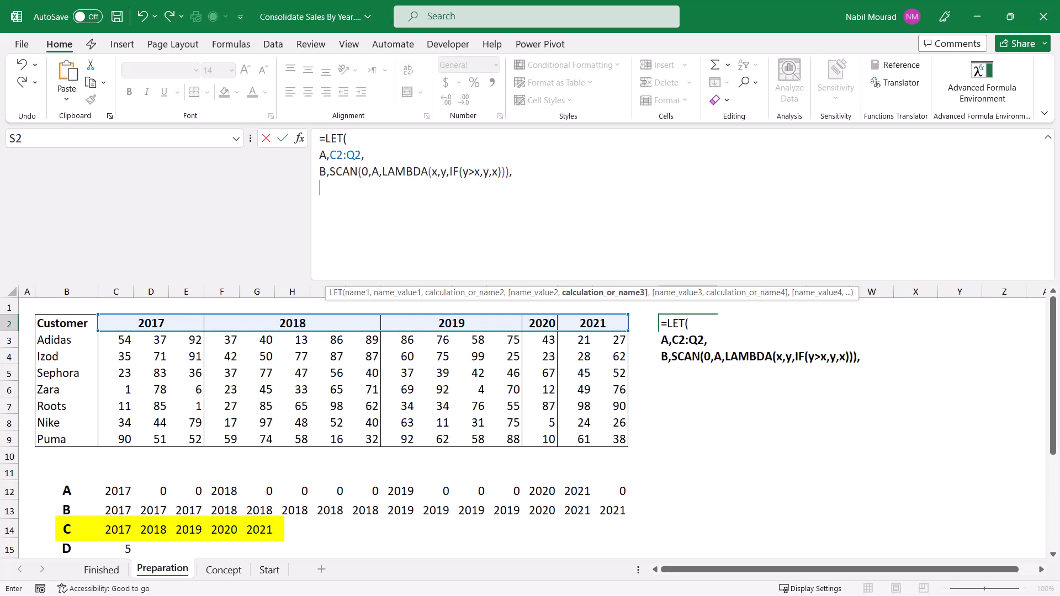
# Step: Define the LET variable C as TOROW(A,1) to ignore blanks, and continue on a new line
pyautogui.write('C')
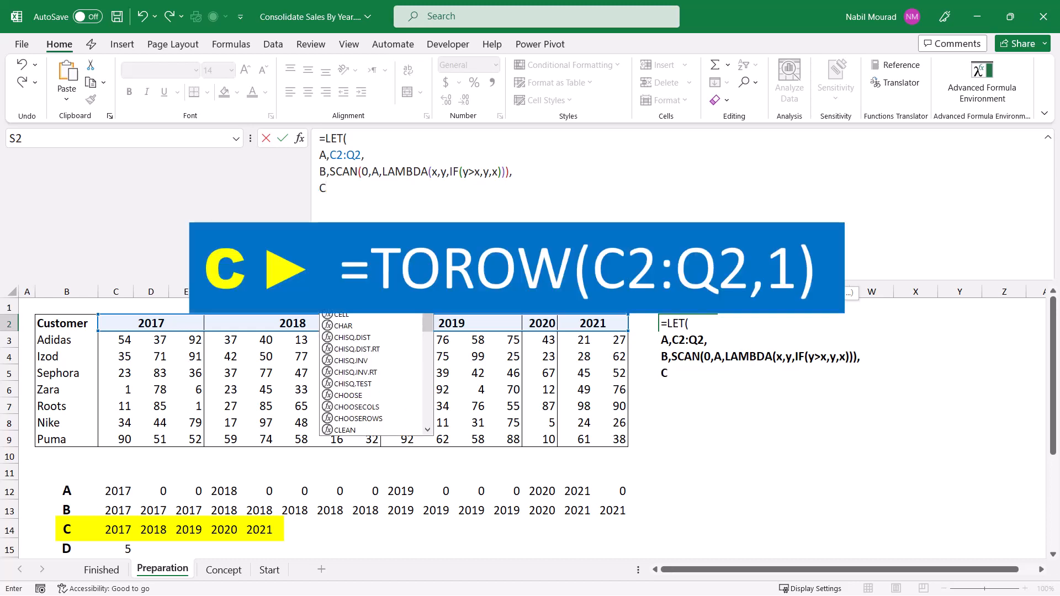
pyautogui.write(',')
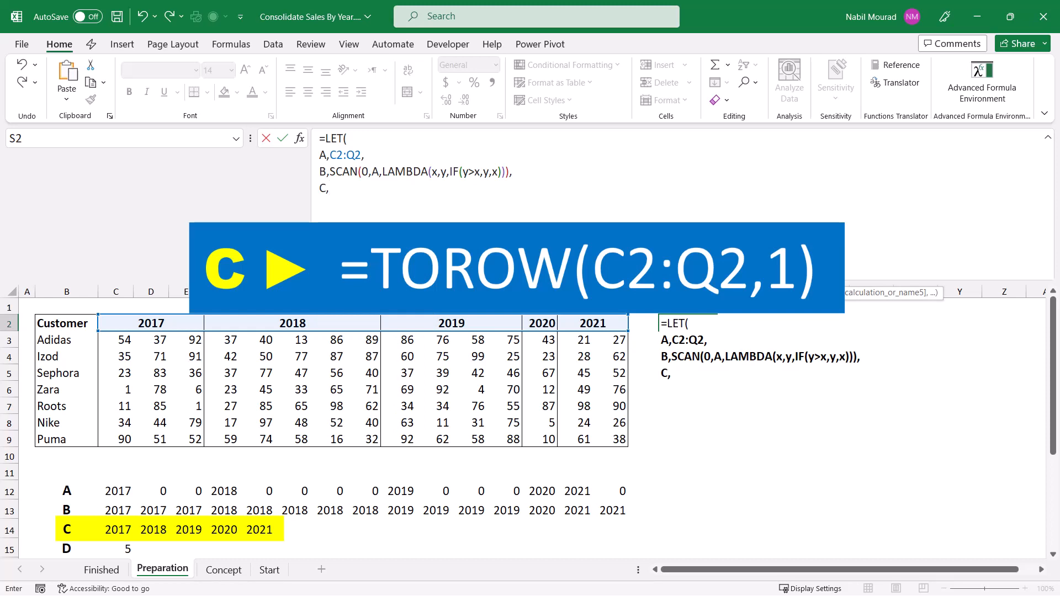
pyautogui.write('toro')
pyautogui.press('Tab')
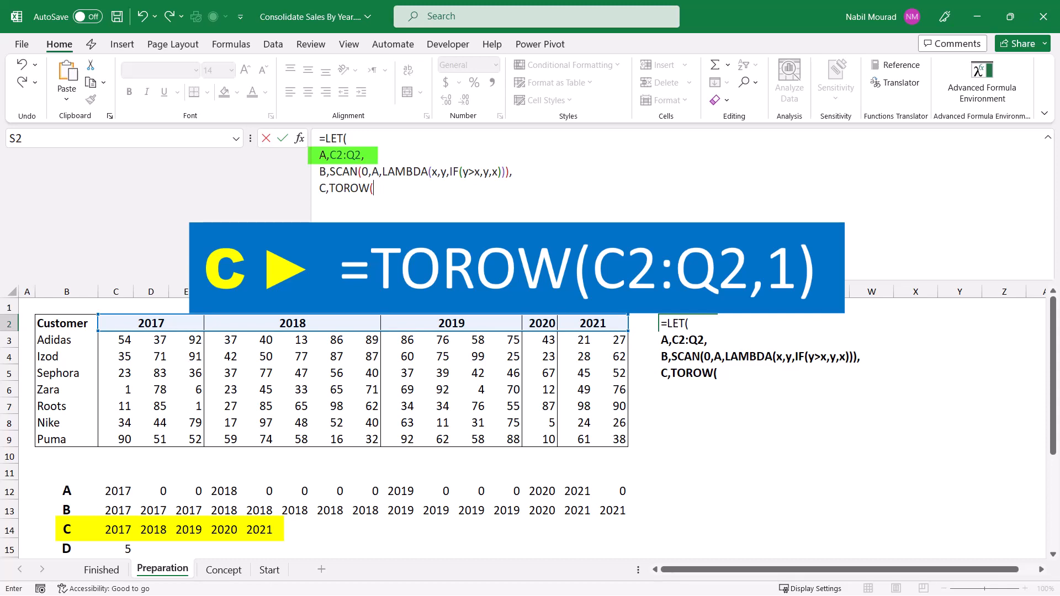
pyautogui.write('A,')
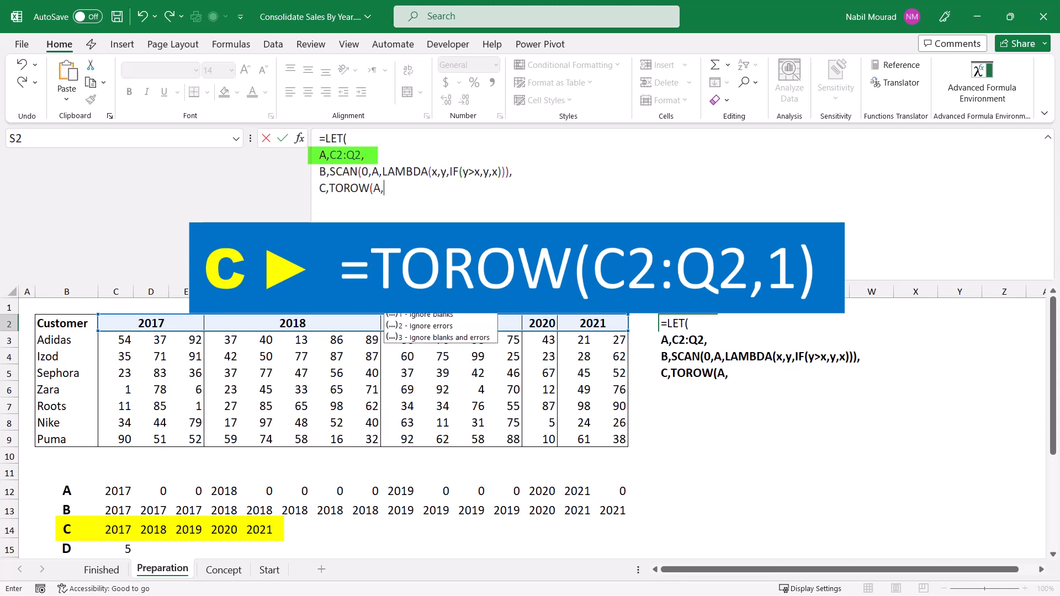
pyautogui.write('1)')
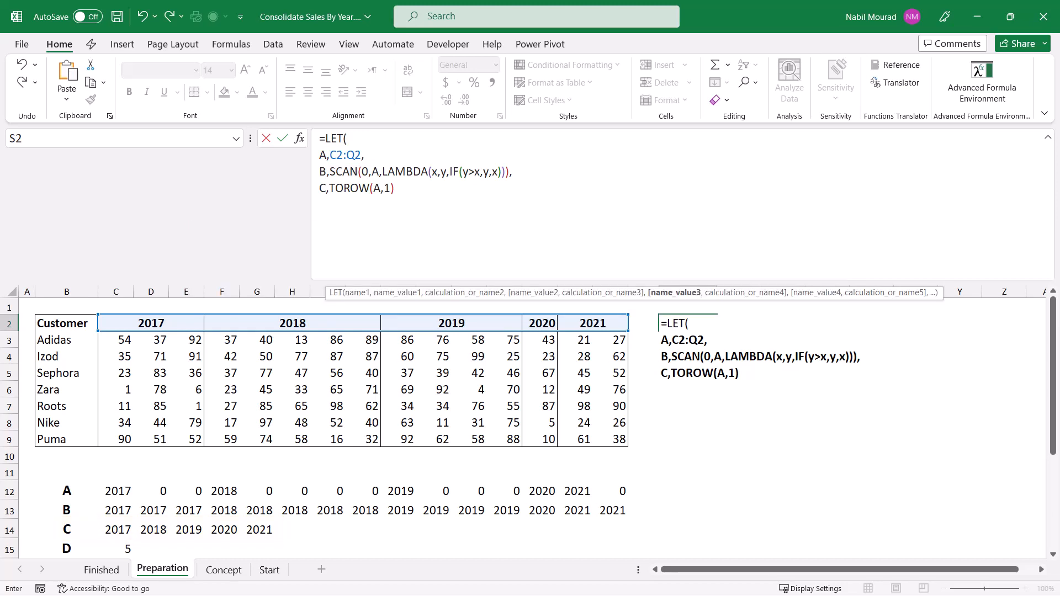
pyautogui.write(',')
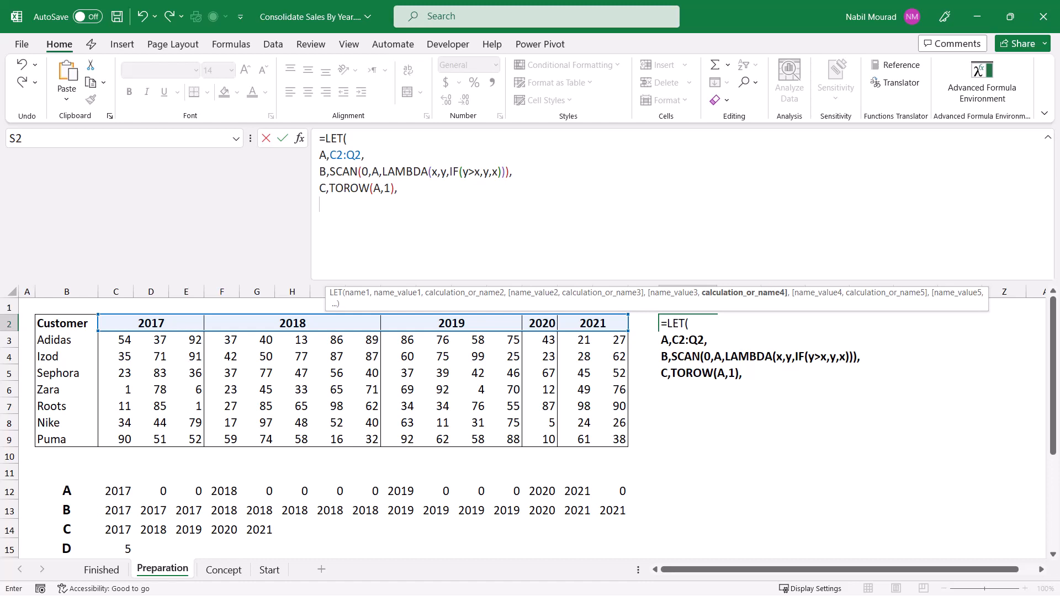
# Step: Define the LET variable D as COLUMNS(C), undo the automatic © replacement of (C), and continue on a new line
pyautogui.write('D')
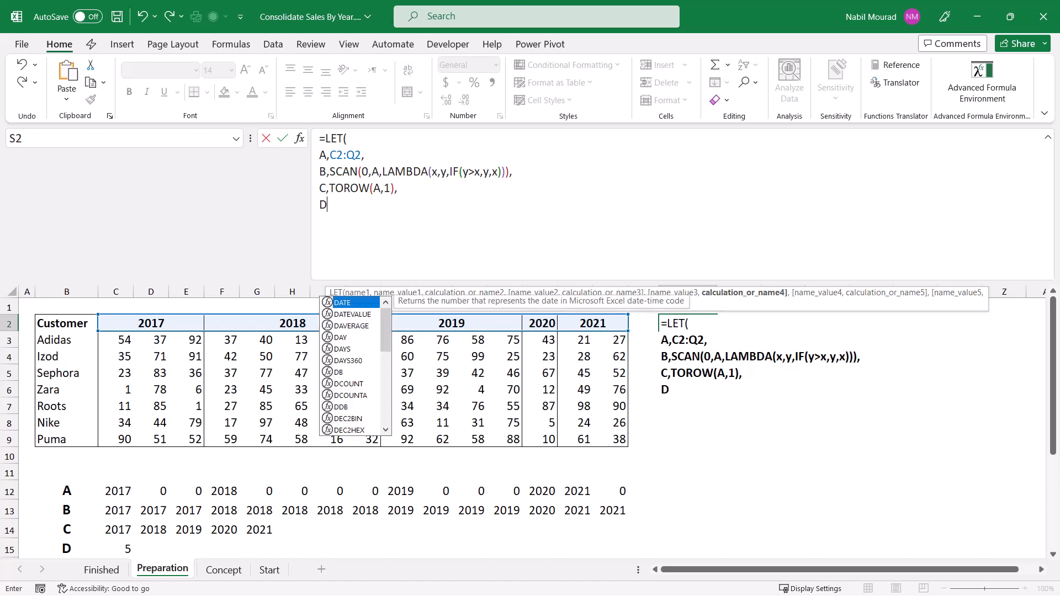
pyautogui.write(',')
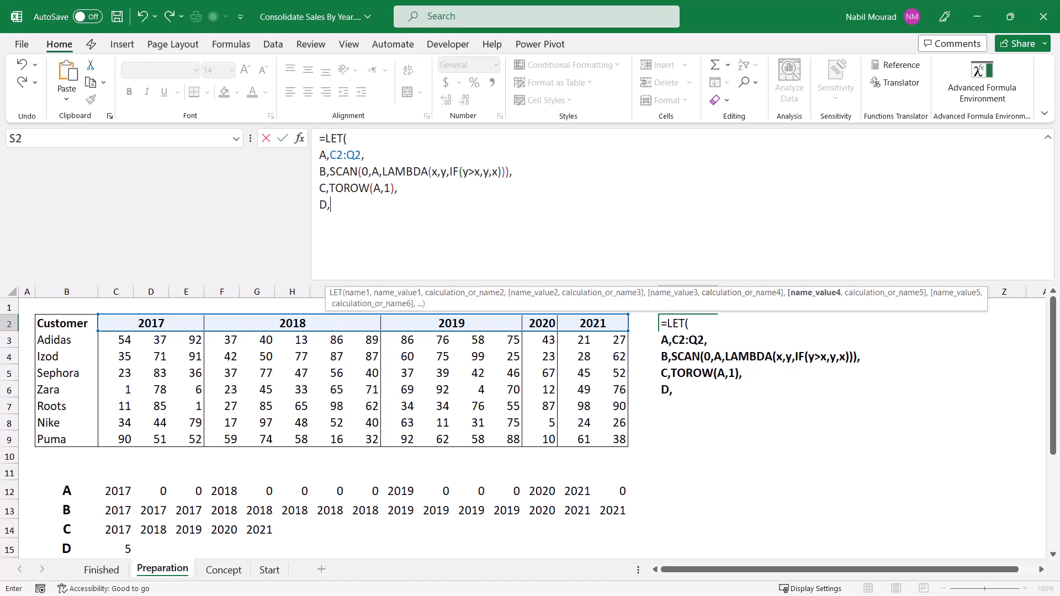
pyautogui.write('columns')
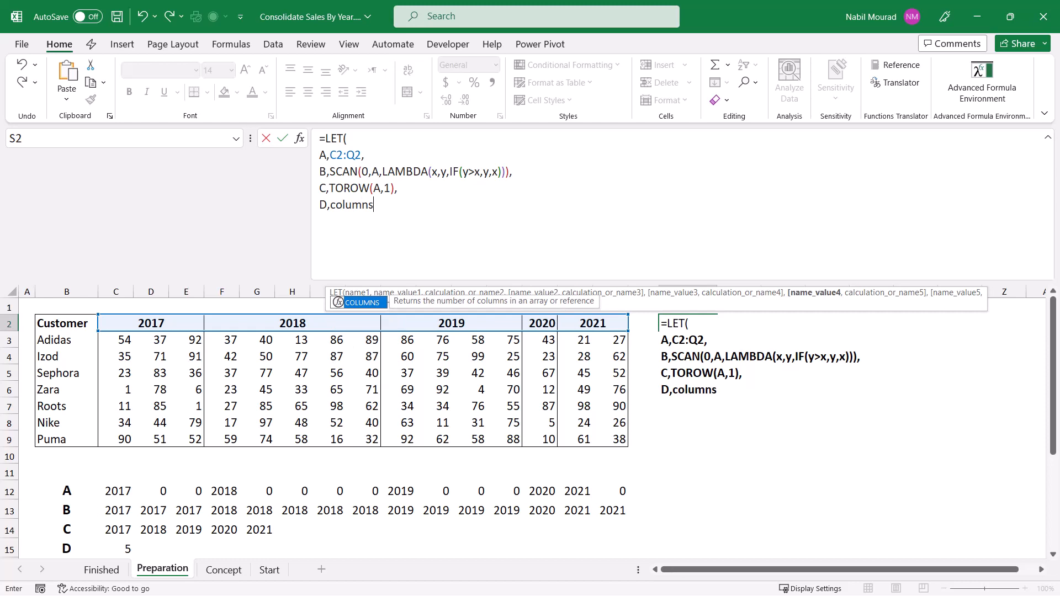
pyautogui.press('Tab')
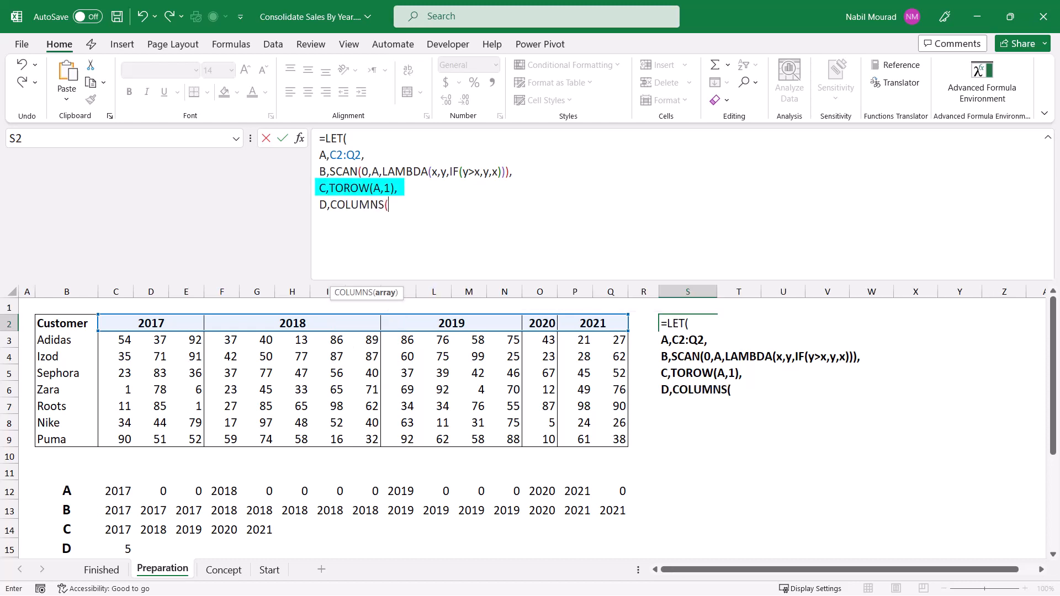
pyautogui.write('C')
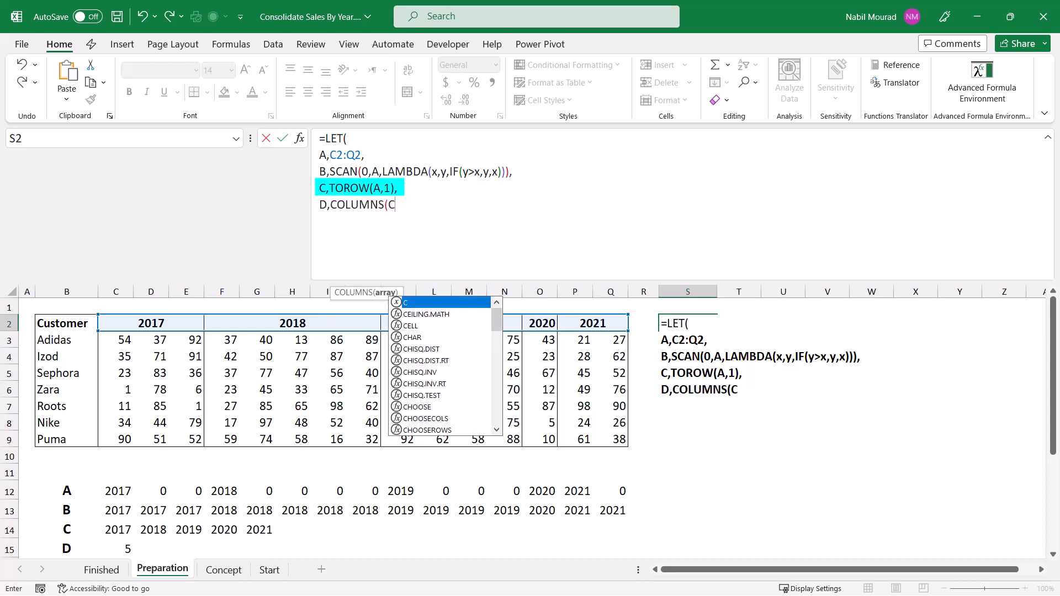
pyautogui.press('Escape')
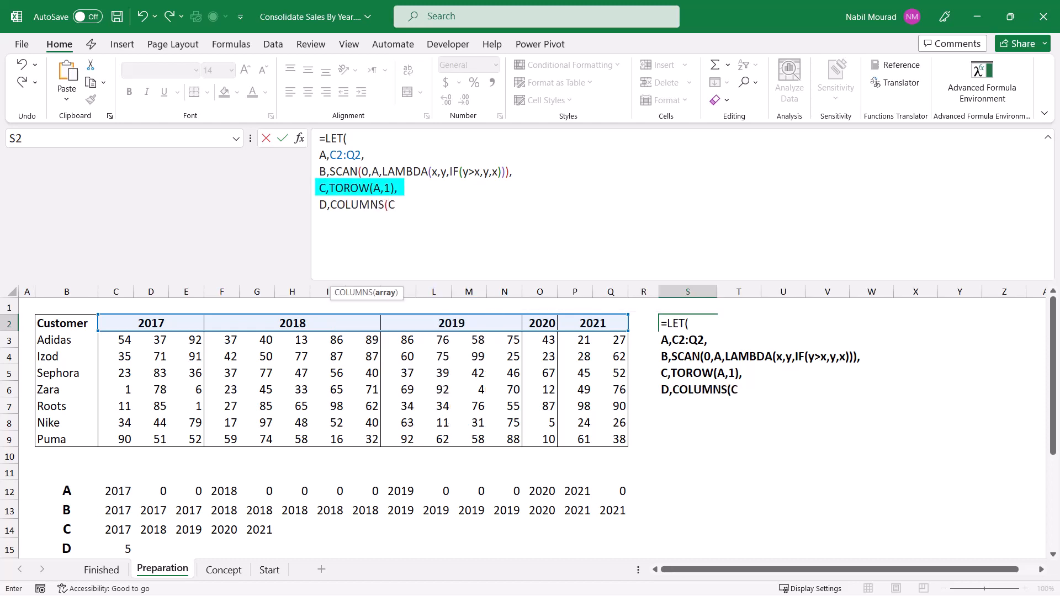
pyautogui.write(')')
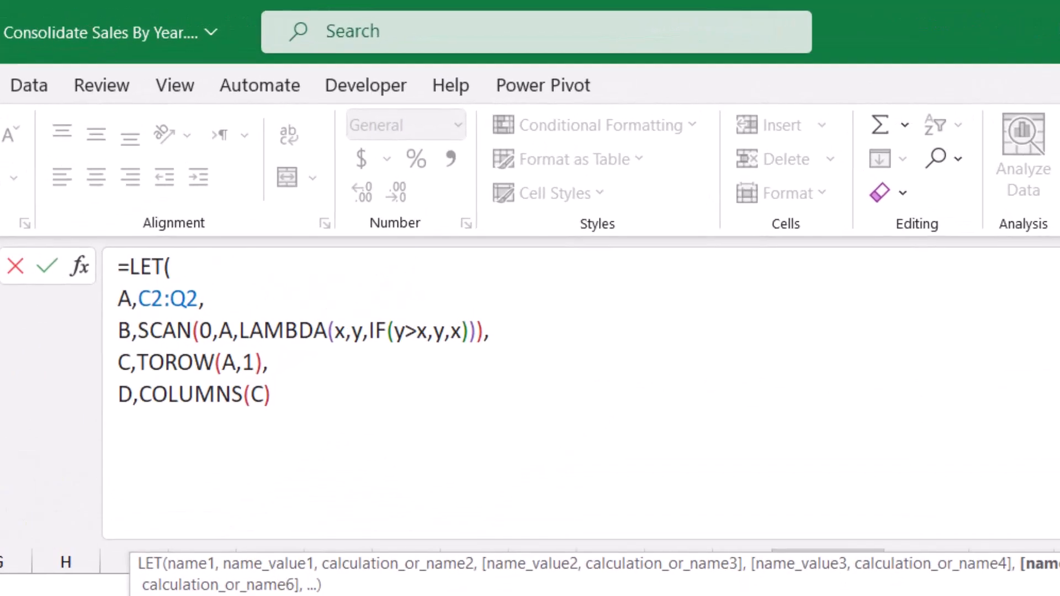
pyautogui.write(',')
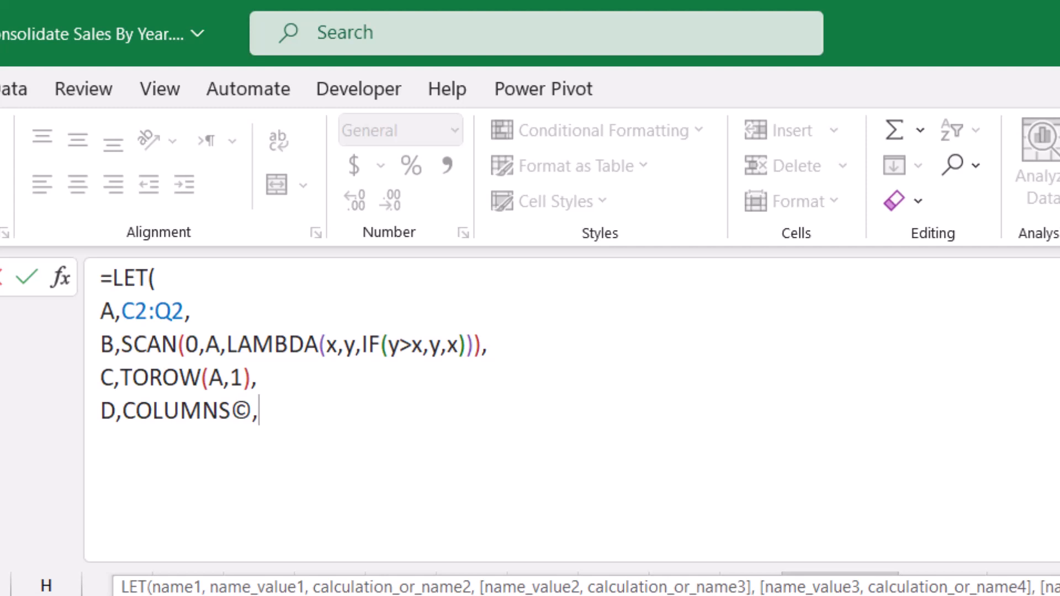
pyautogui.hotkey('ctrl', 'z')
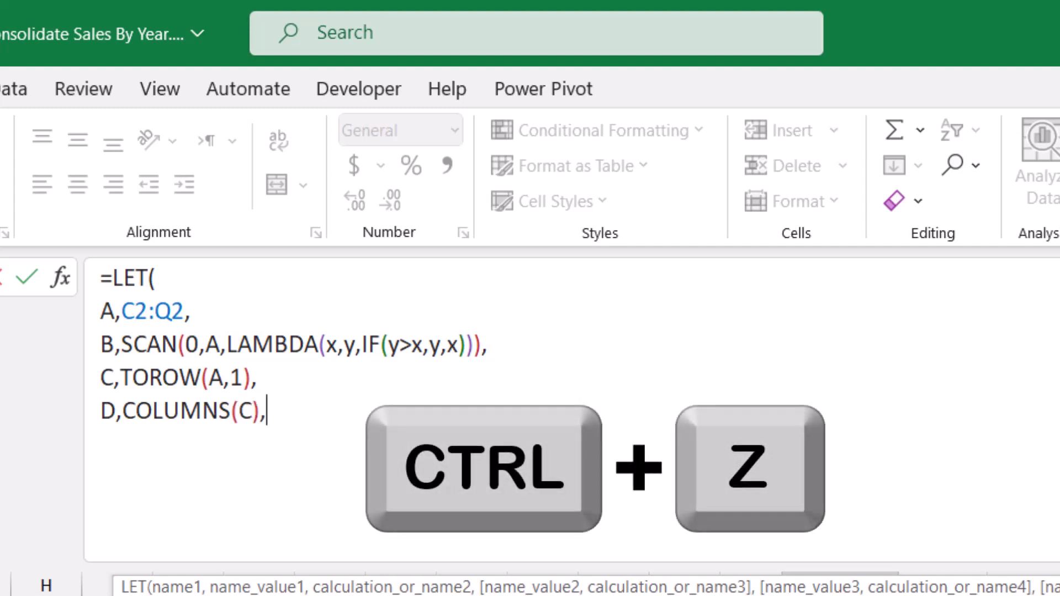
pyautogui.hotkey('alt', 'Return')
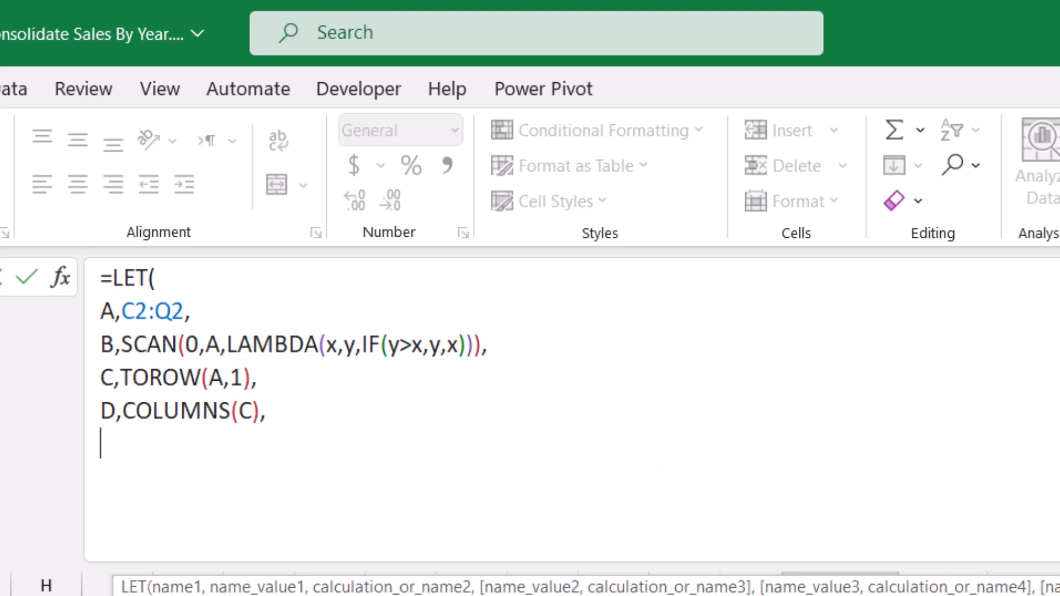
# Step: Define the LET variable E as ROWS(B3:B9) to count the customers, and continue on a new line
pyautogui.write('E')
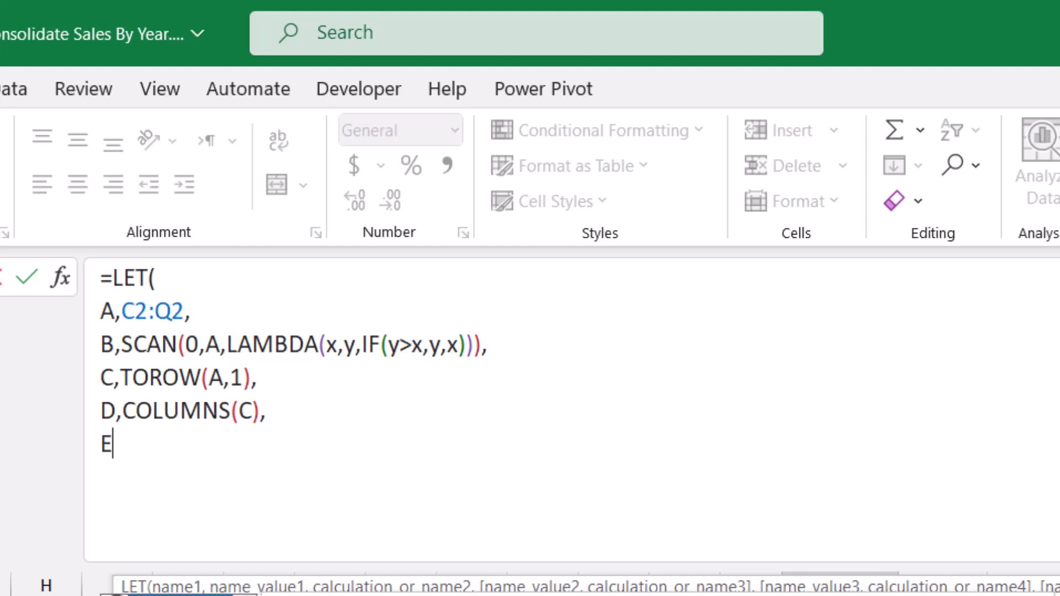
pyautogui.write(',')
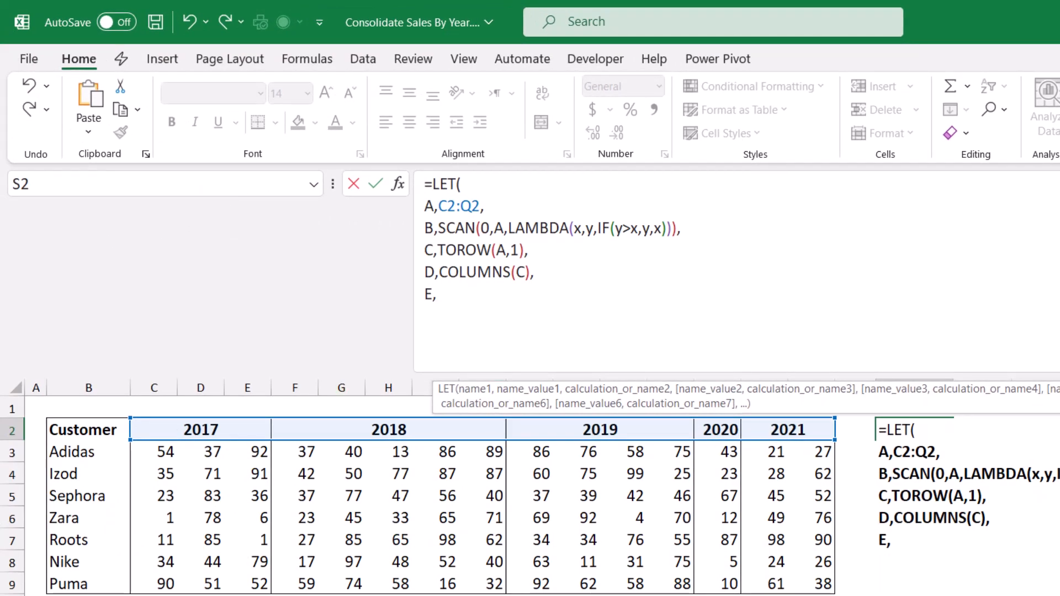
pyautogui.moveTo(482, 376); pyautogui.dragTo(482, 309)
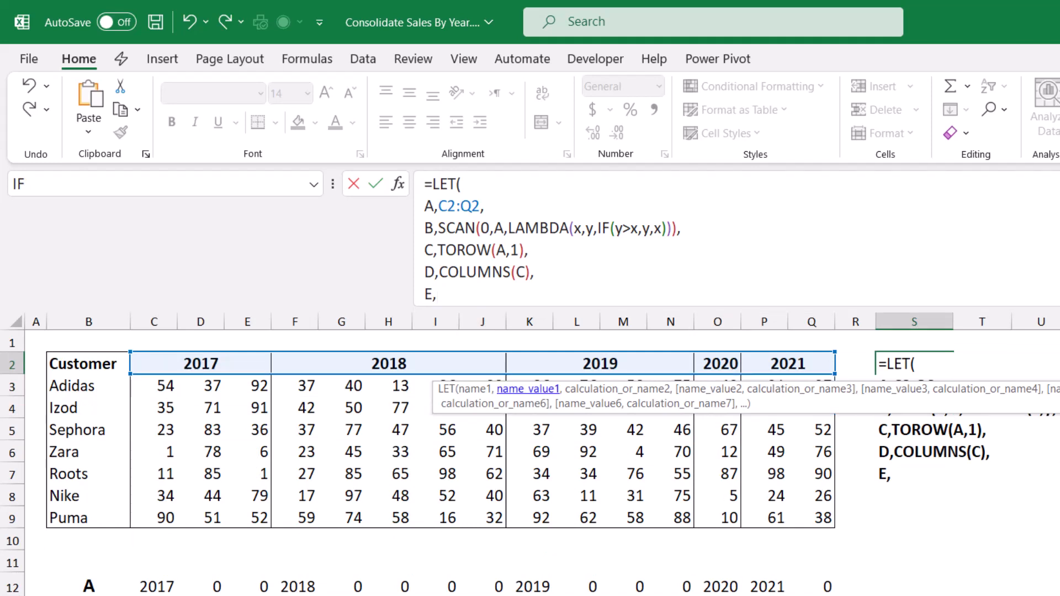
pyautogui.write('Rows')
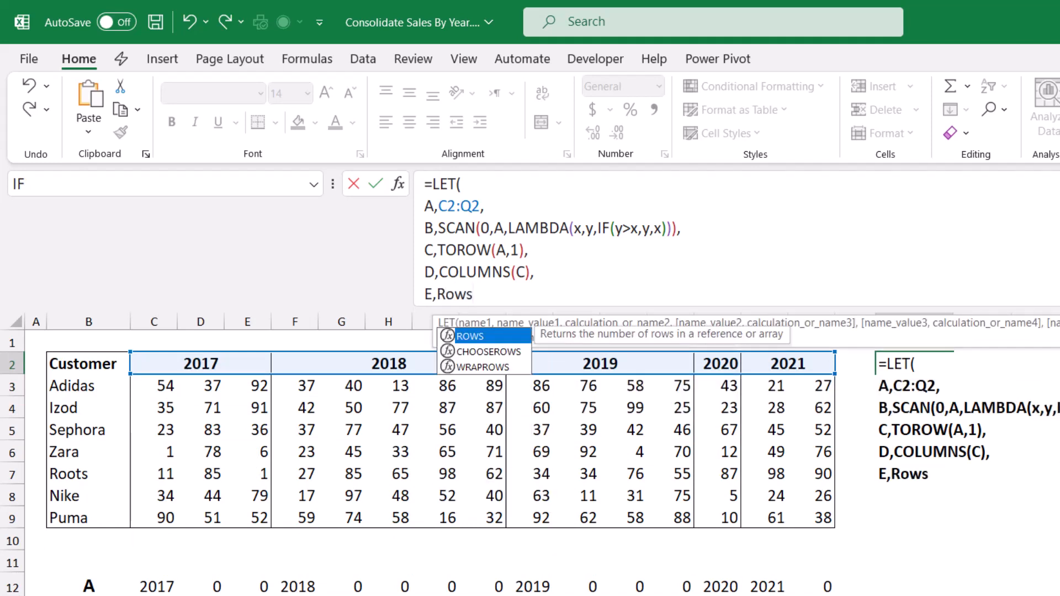
pyautogui.press('Tab')
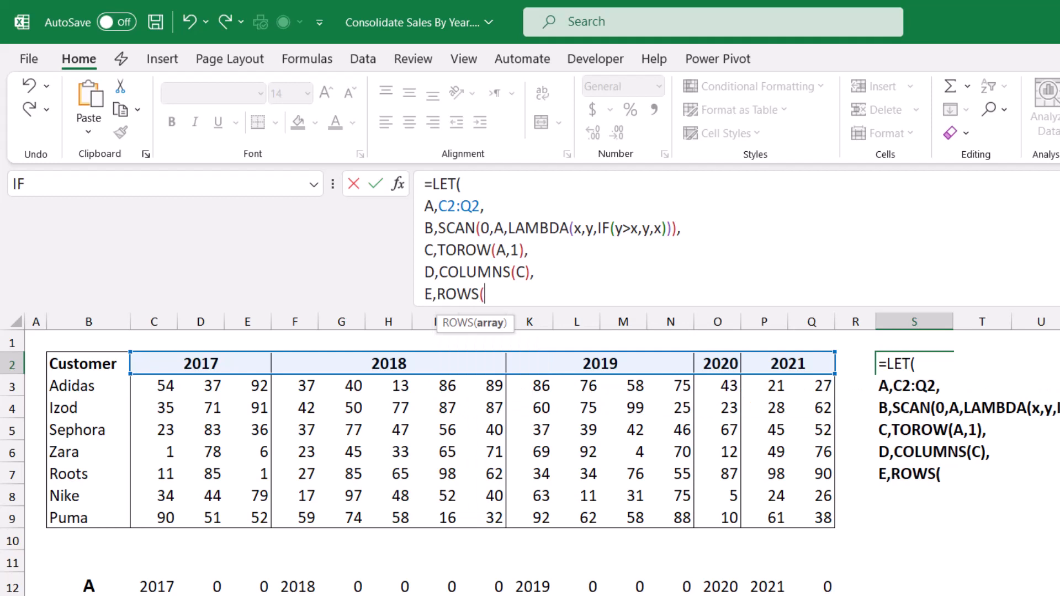
pyautogui.moveTo(110, 386); pyautogui.dragTo(121, 519)
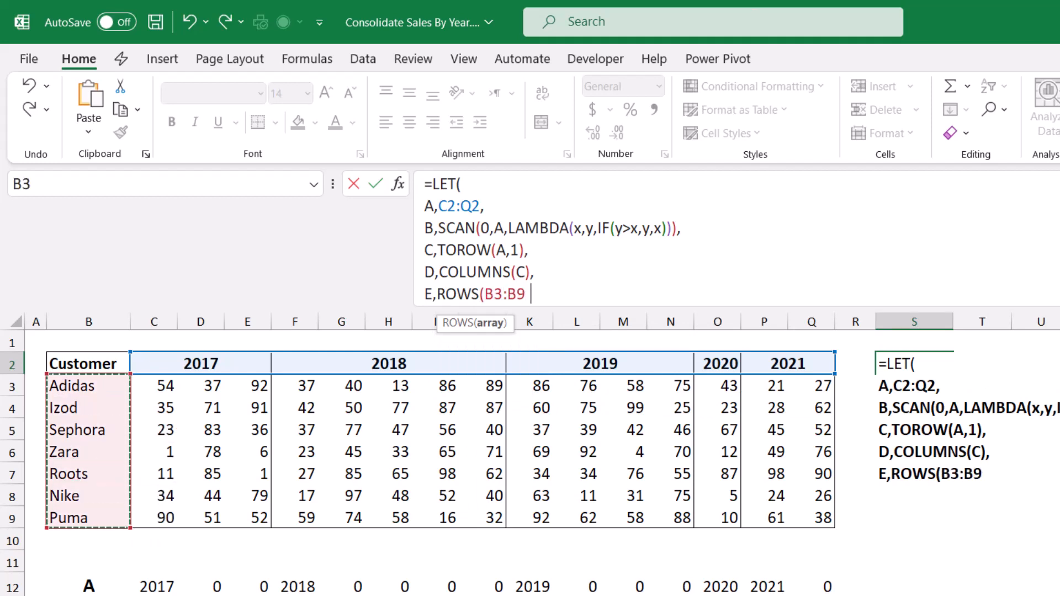
pyautogui.write('),')
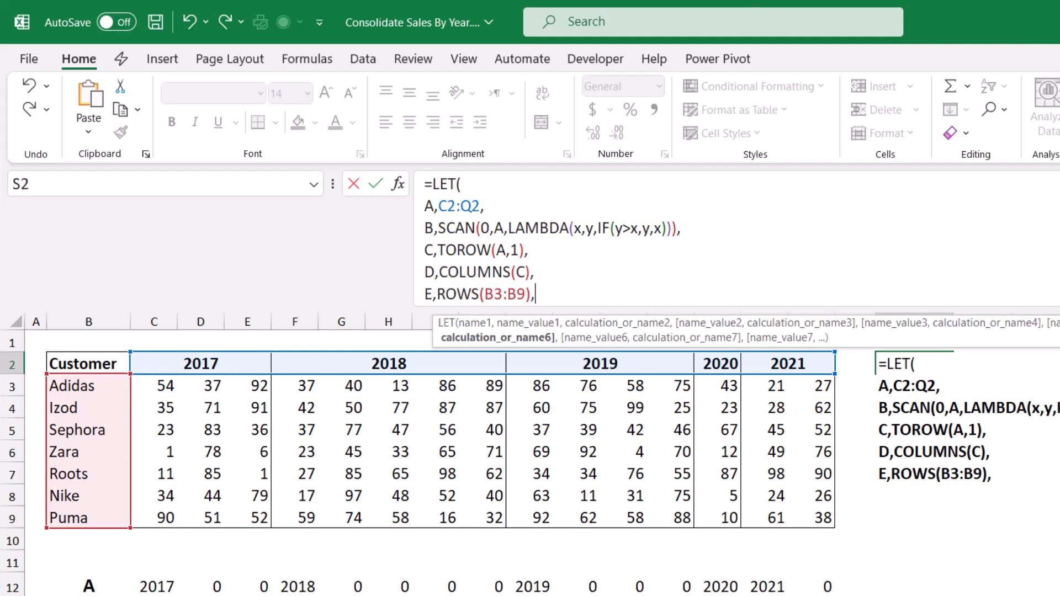
pyautogui.hotkey('alt', 'Return')
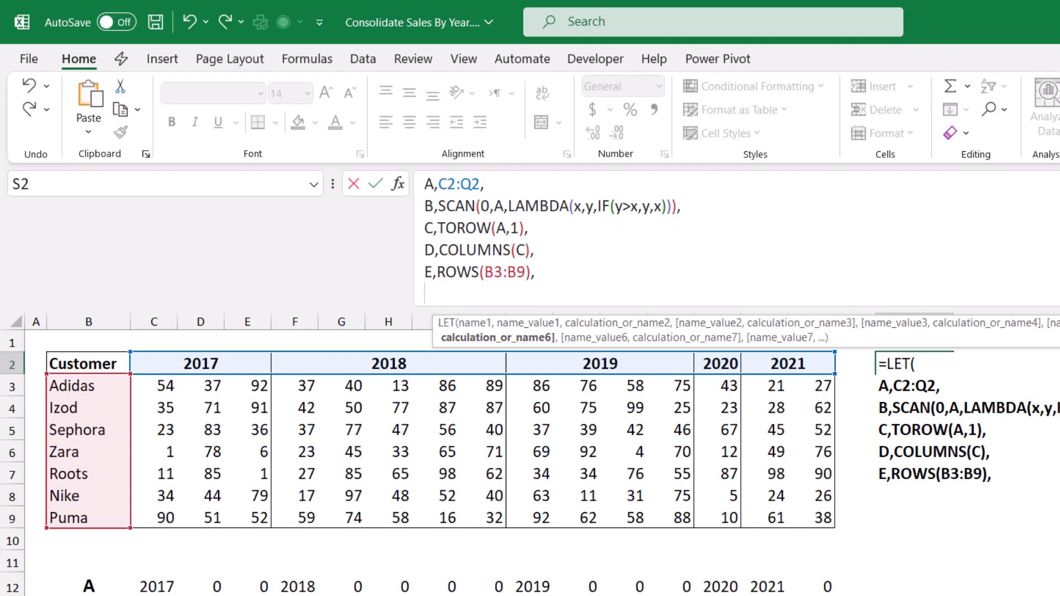
# Step: Define the LET variable F as the customer column B2:B9, and enlarge the formula bar to show the whole formula
pyautogui.write('F,')
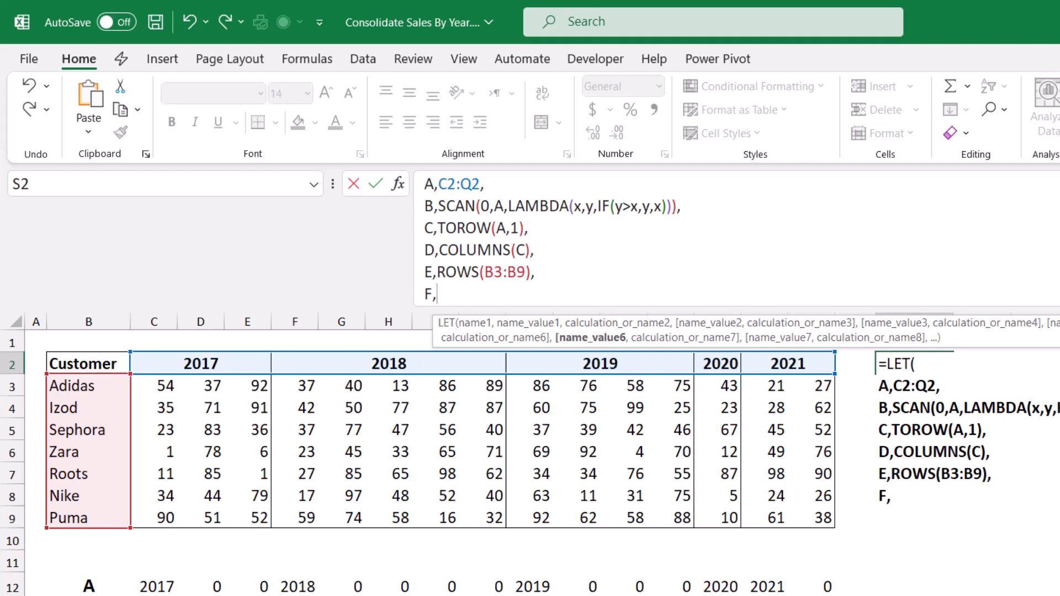
pyautogui.moveTo(88, 364); pyautogui.dragTo(88, 518)
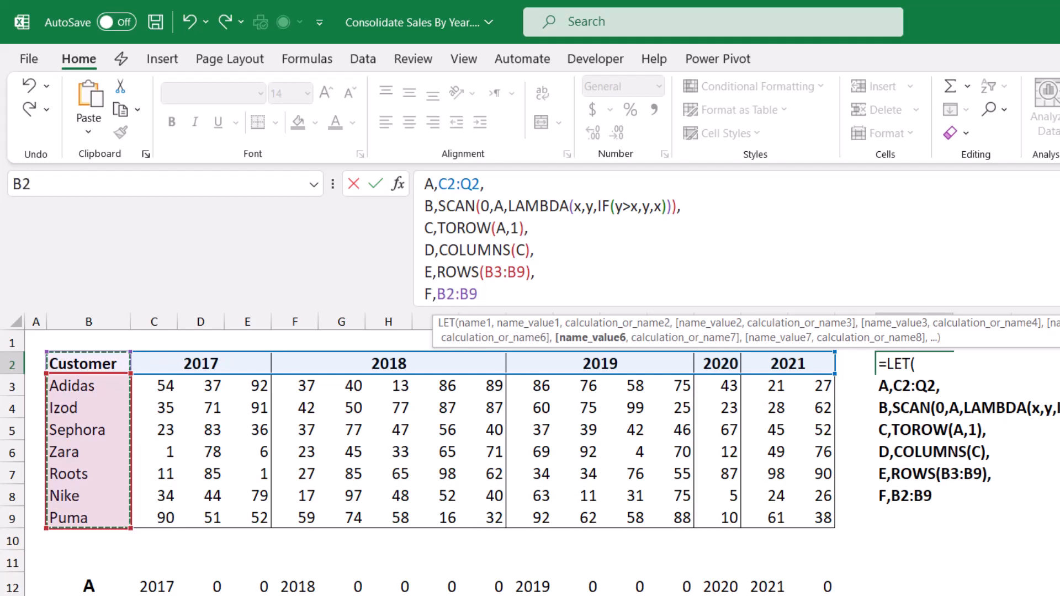
pyautogui.write(',')
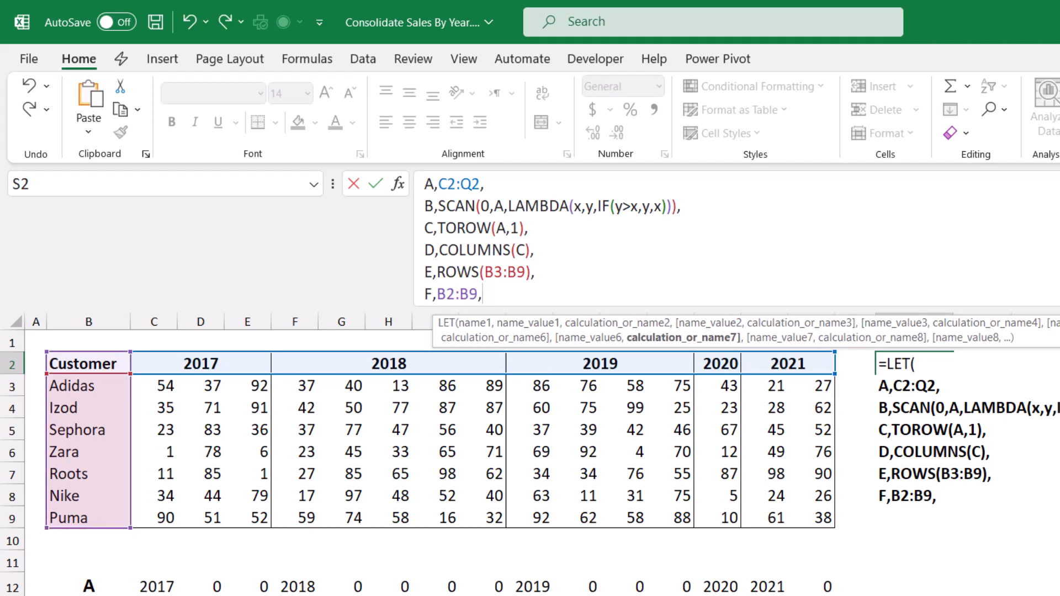
pyautogui.moveTo(663, 309); pyautogui.dragTo(662, 331)
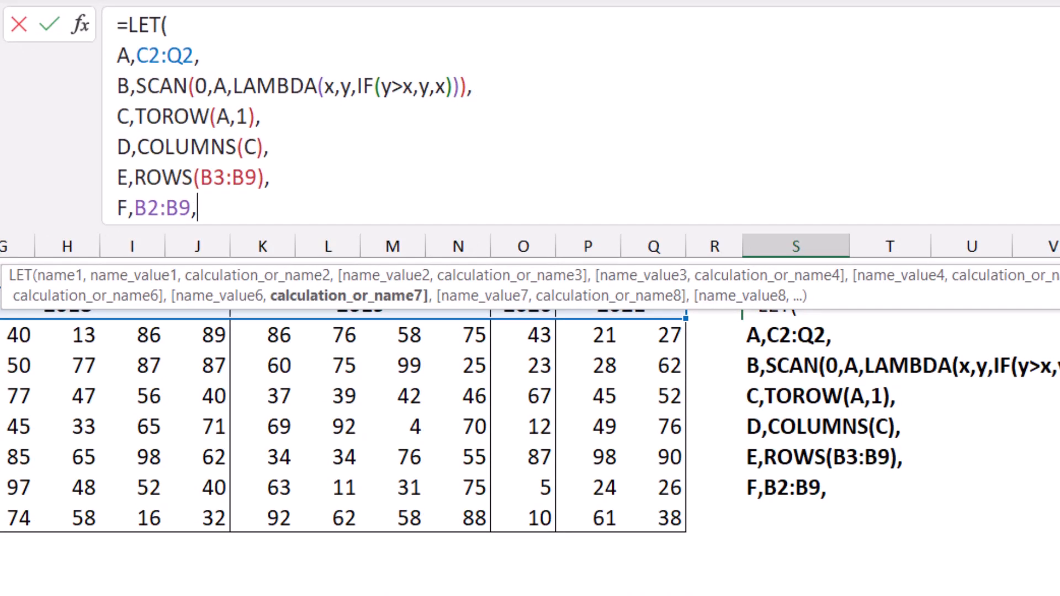
# Step: Finish the LET formula with A as its final calculation, close it and commit it in S2
pyautogui.write('A')
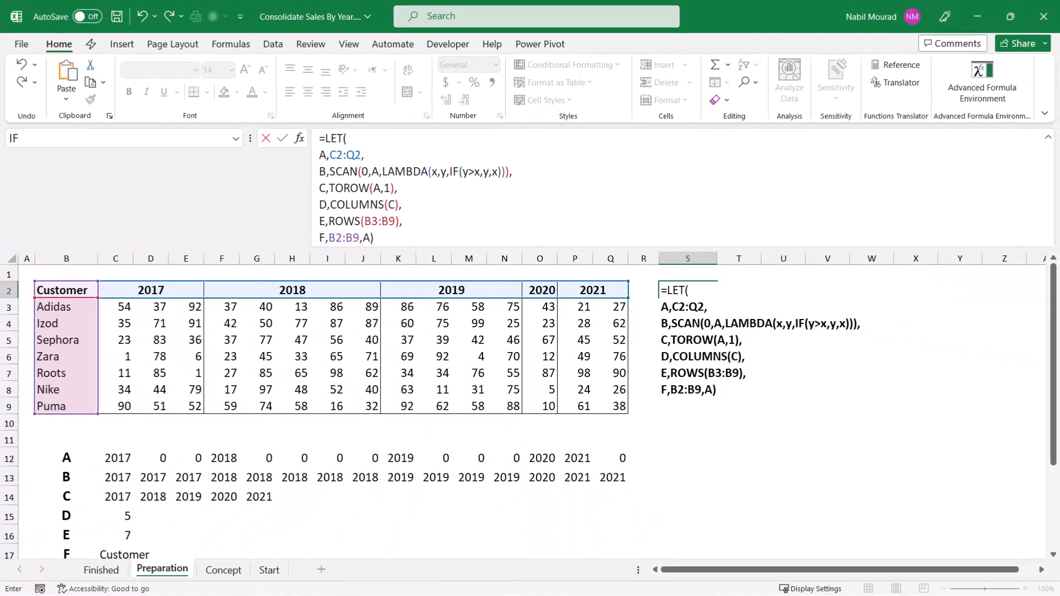
pyautogui.write(')')
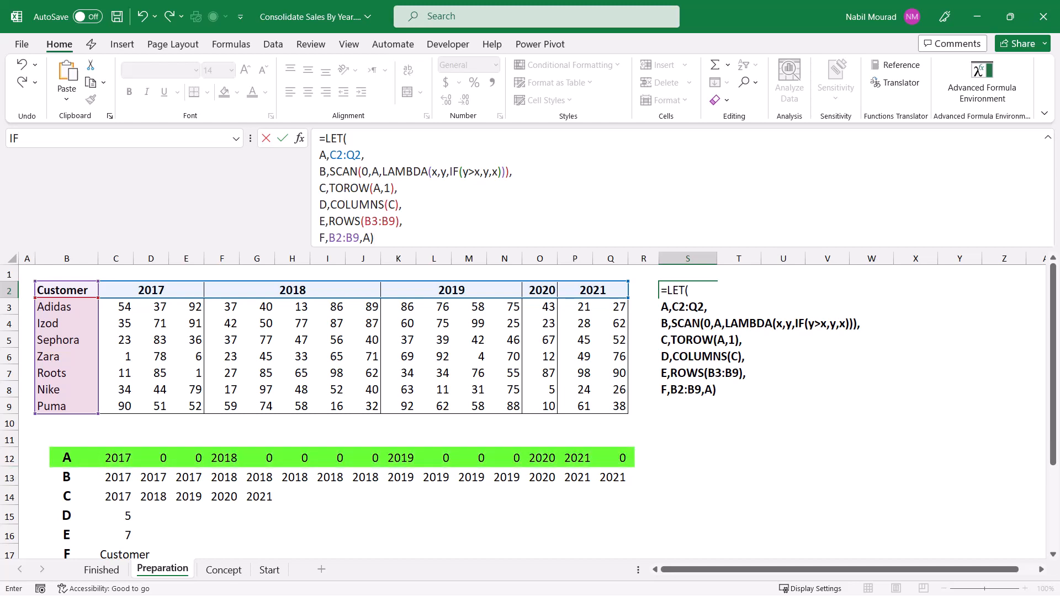
pyautogui.press('Return')
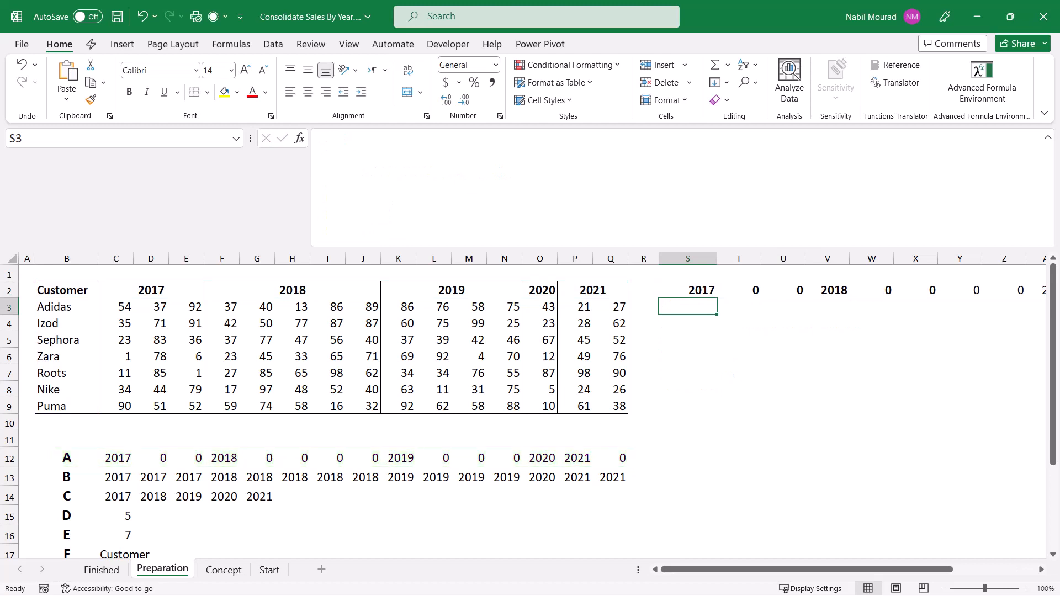
# Step: Test variable B by making it the final calculation of the LET formula in S2
pyautogui.press('Up')
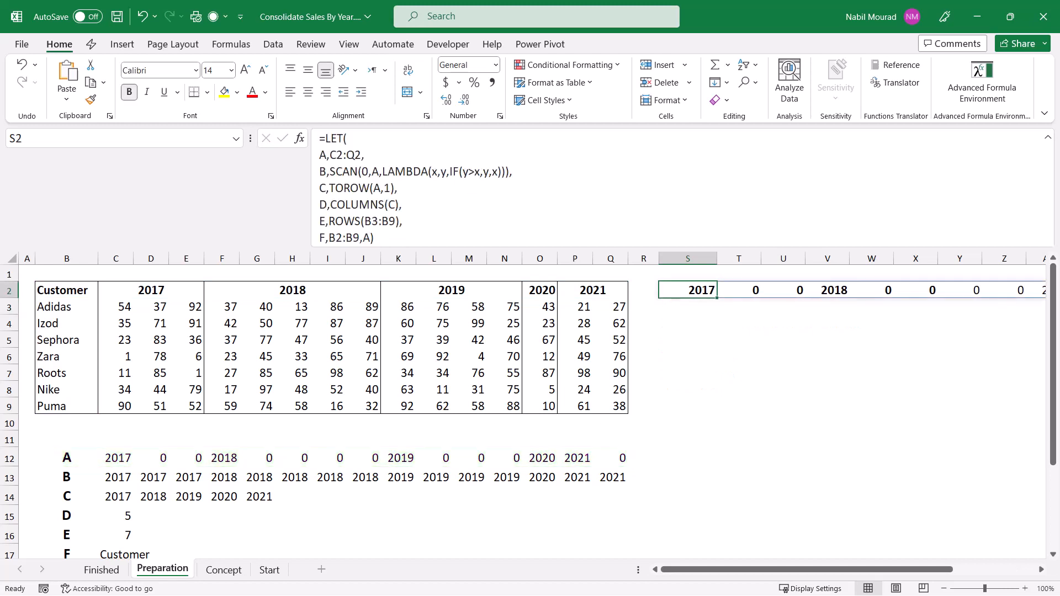
pyautogui.press('F2')
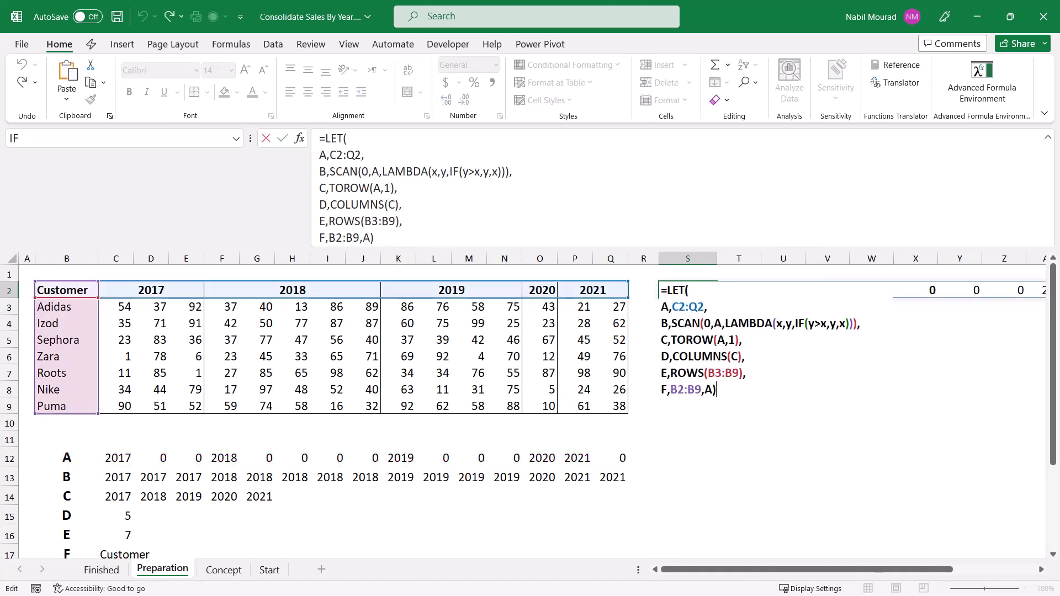
pyautogui.press('Left')
pyautogui.hotkey('shift', 'Left')
pyautogui.write('B')
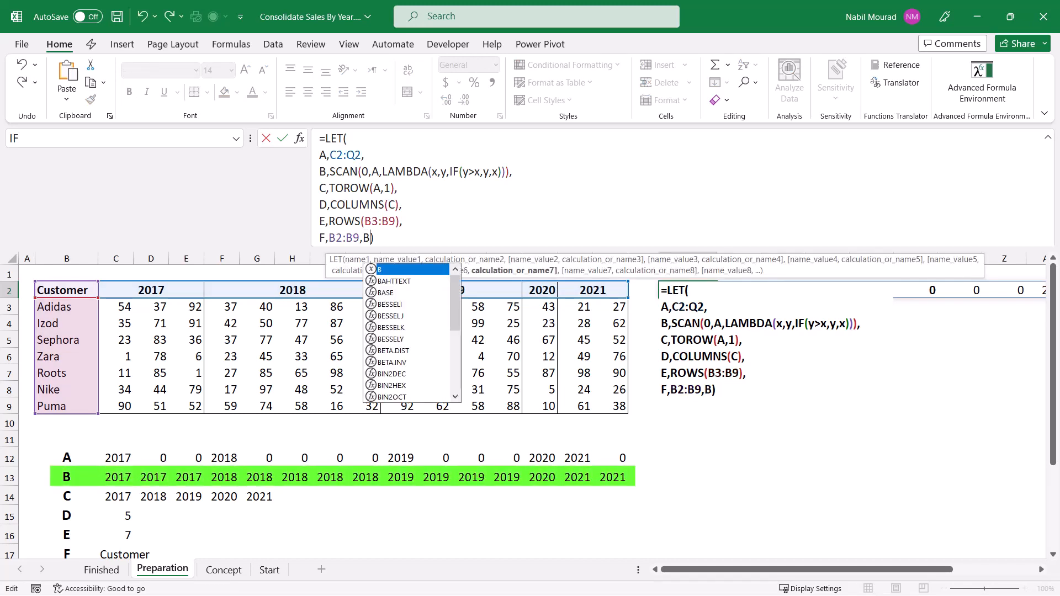
pyautogui.hotkey('ctrl', 'Return')
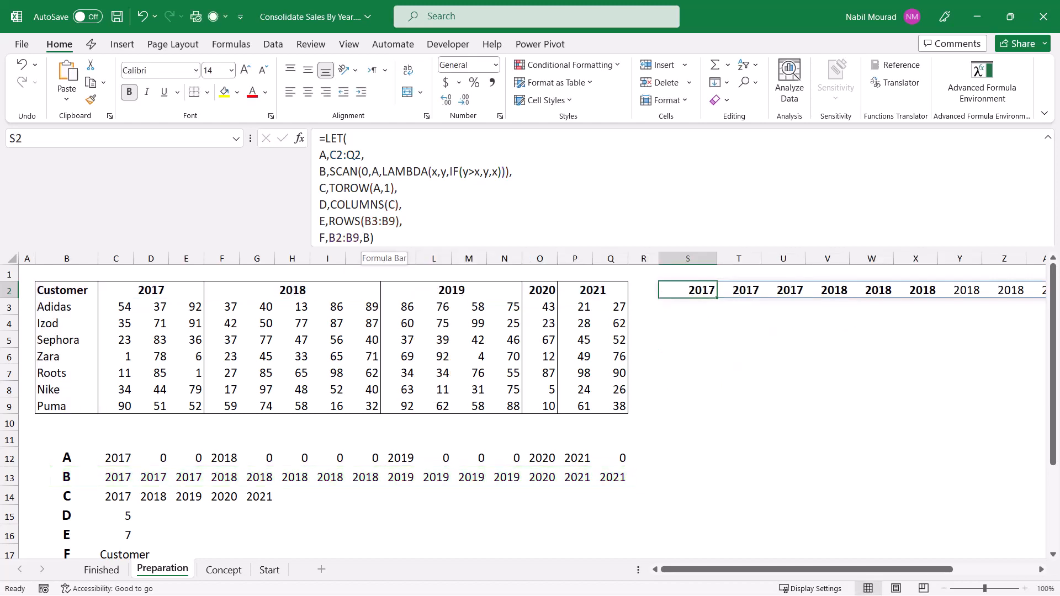
# Step: Replace the final calculation of the LET formula in S2 with C to test that variable
pyautogui.doubleClick(366, 238)
pyautogui.write('C')
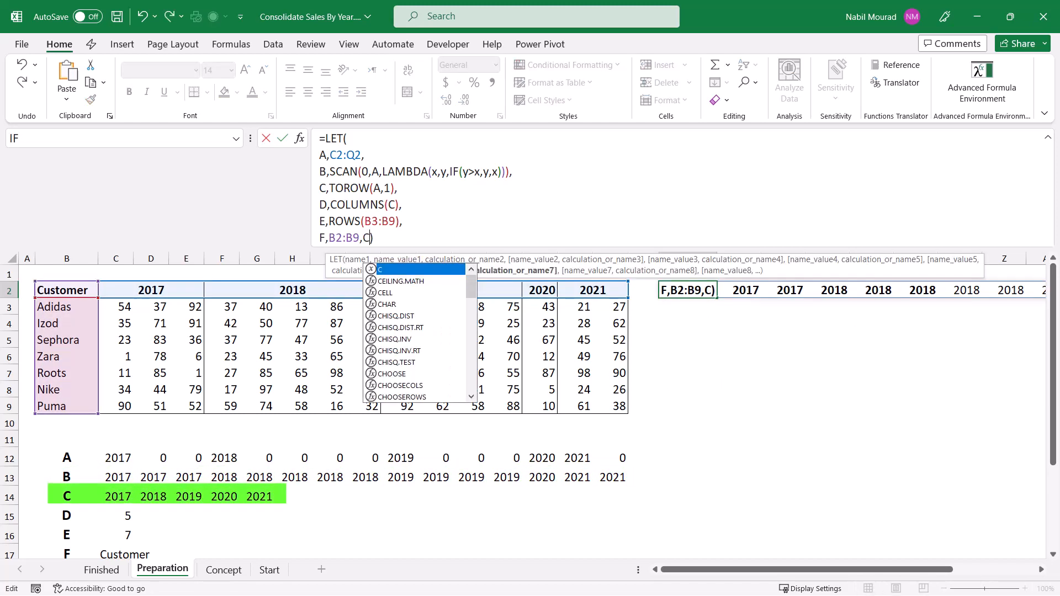
pyautogui.press('Return')
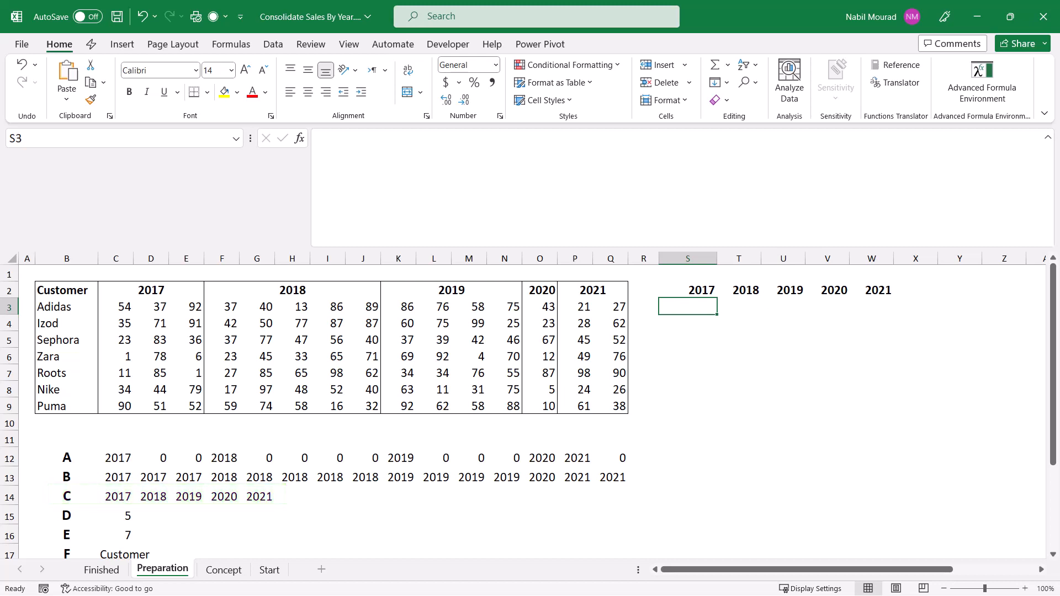
# Step: Set the final calculation of the LET formula in S2 to D to check its result
pyautogui.click(688, 291)
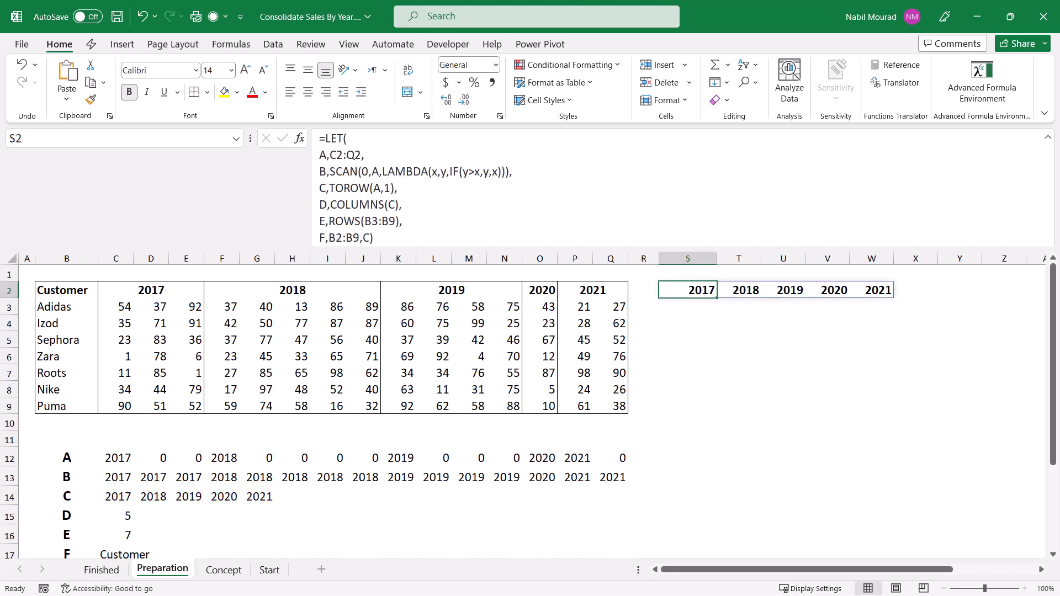
pyautogui.doubleClick(366, 238)
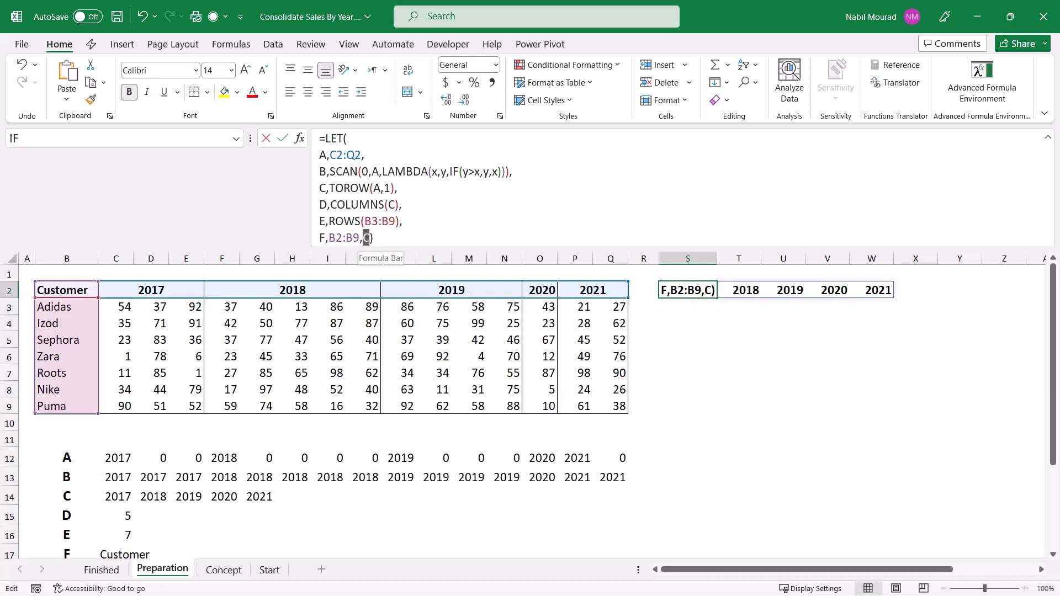
pyautogui.write('D')
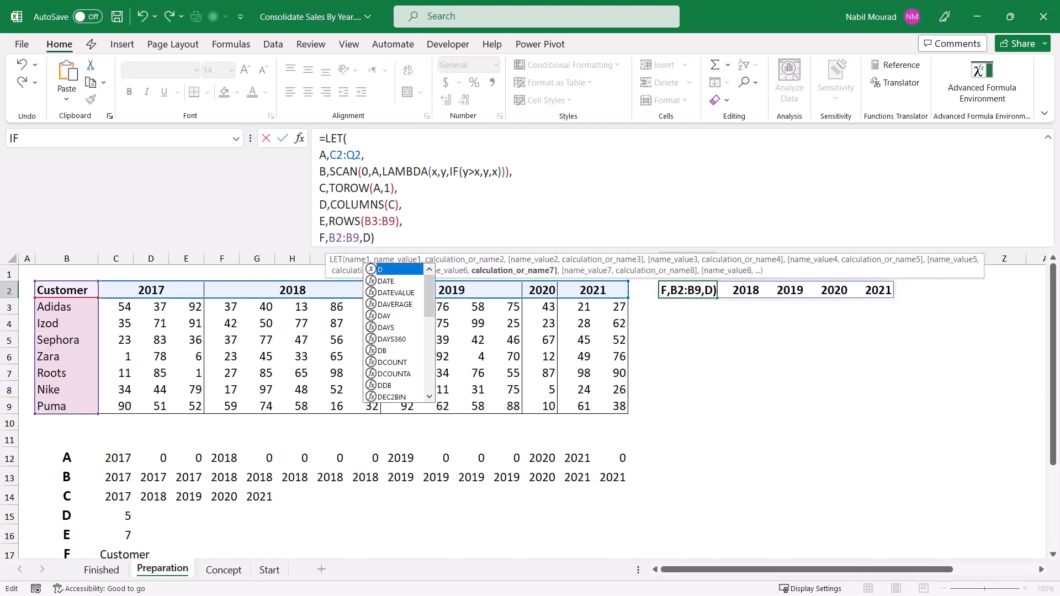
pyautogui.press('Return')
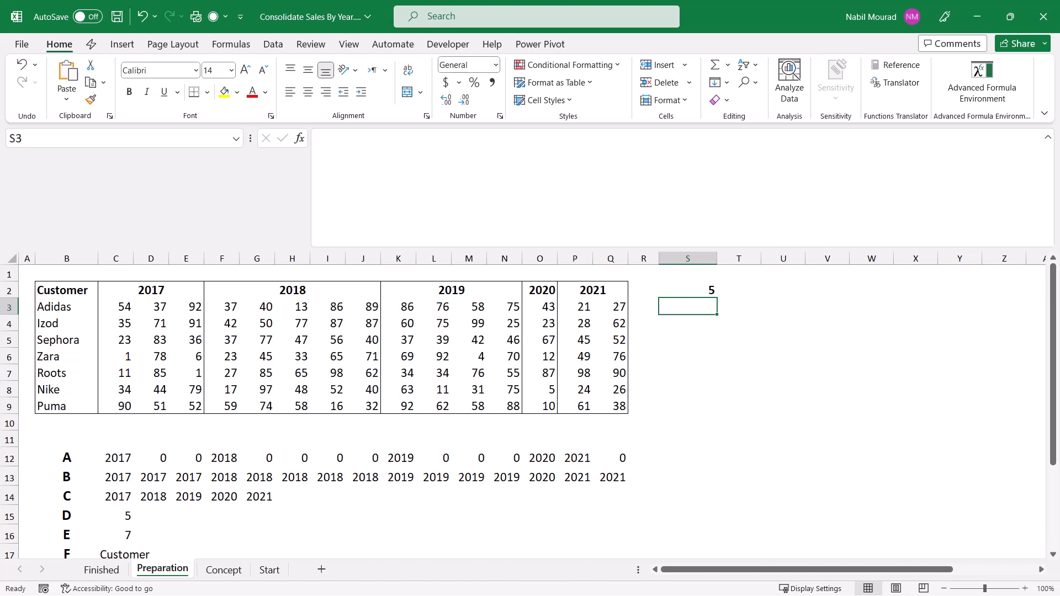
# Step: Collapse the formula bar and enter =INDEX(C3:Q9,1,) in T3 of the Concept sheet to return the first customer's entire row
pyautogui.hotkey('ctrl', 'shift', 'u')
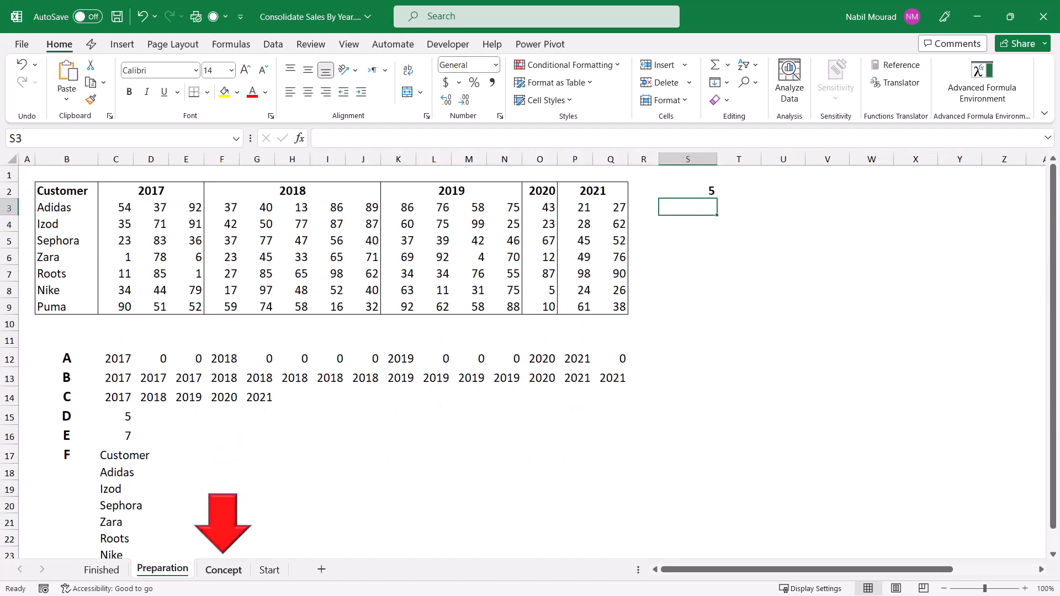
pyautogui.hotkey('ctrl', 'pagedown')
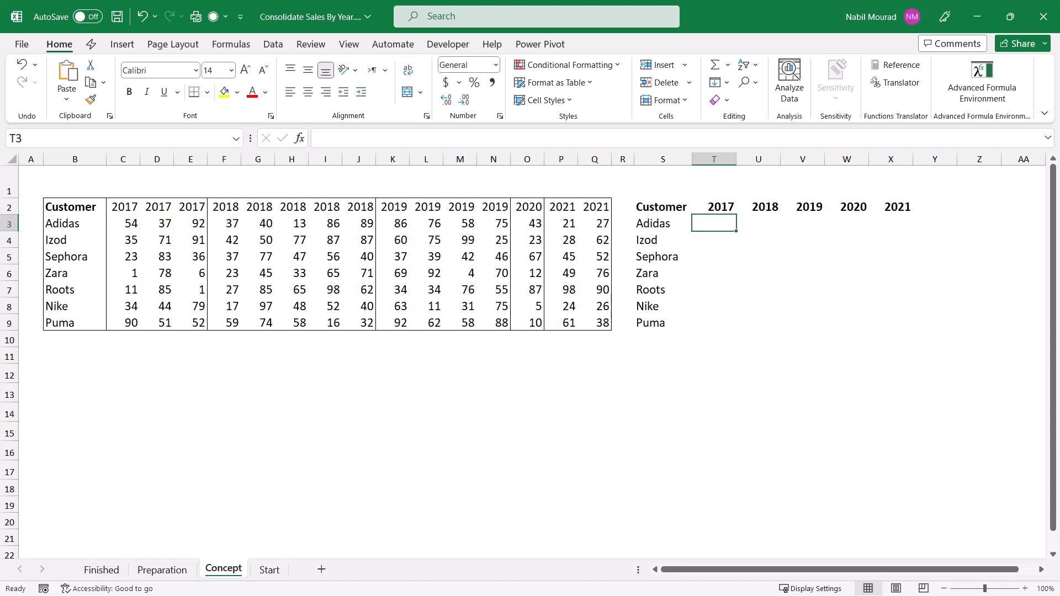
pyautogui.write('=inde')
pyautogui.press('Tab')
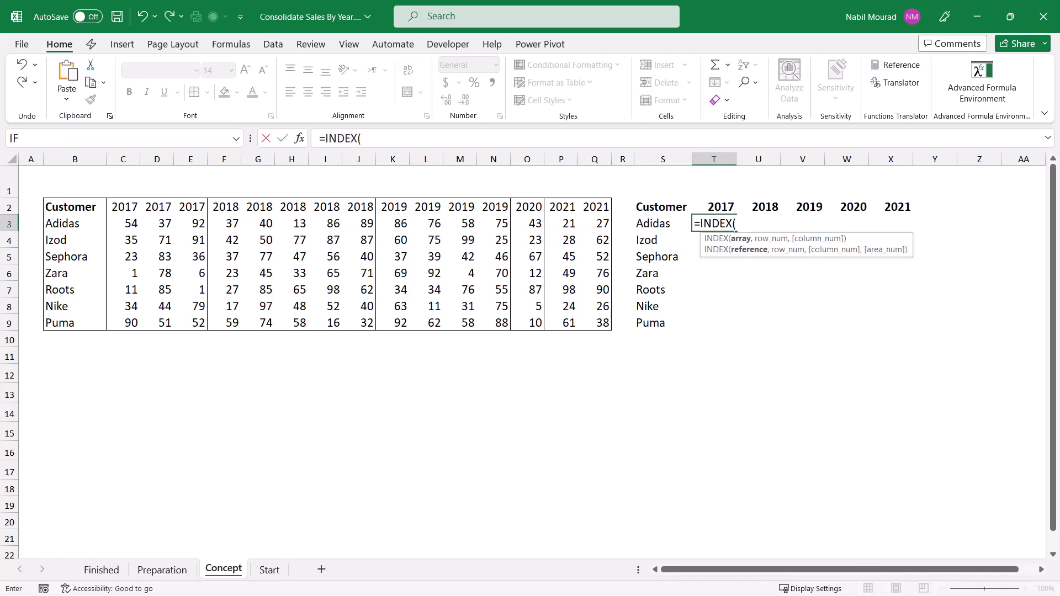
pyautogui.moveTo(130, 223); pyautogui.dragTo(605, 326)
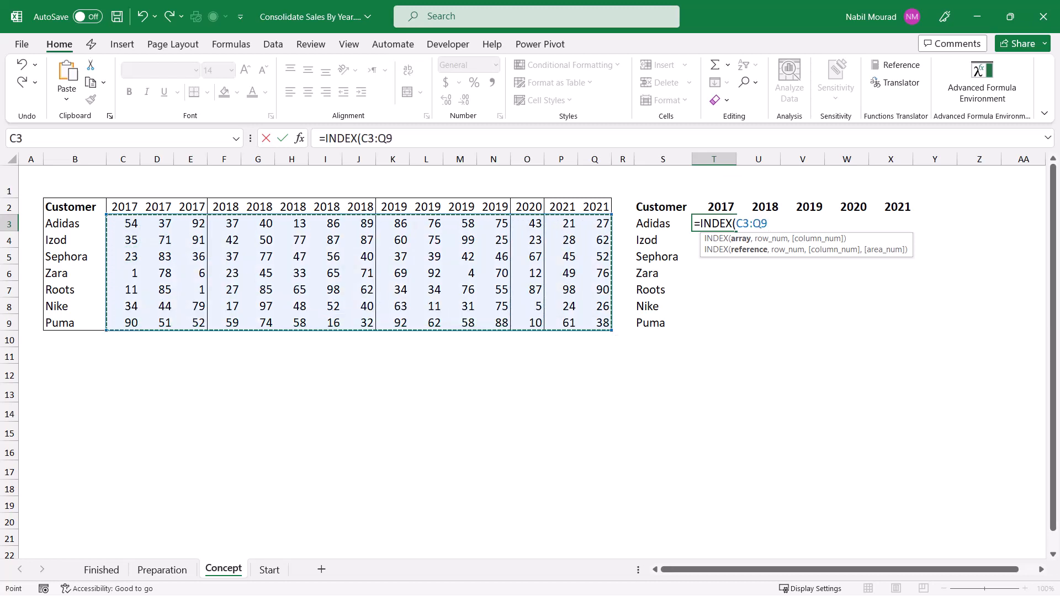
pyautogui.write(',')
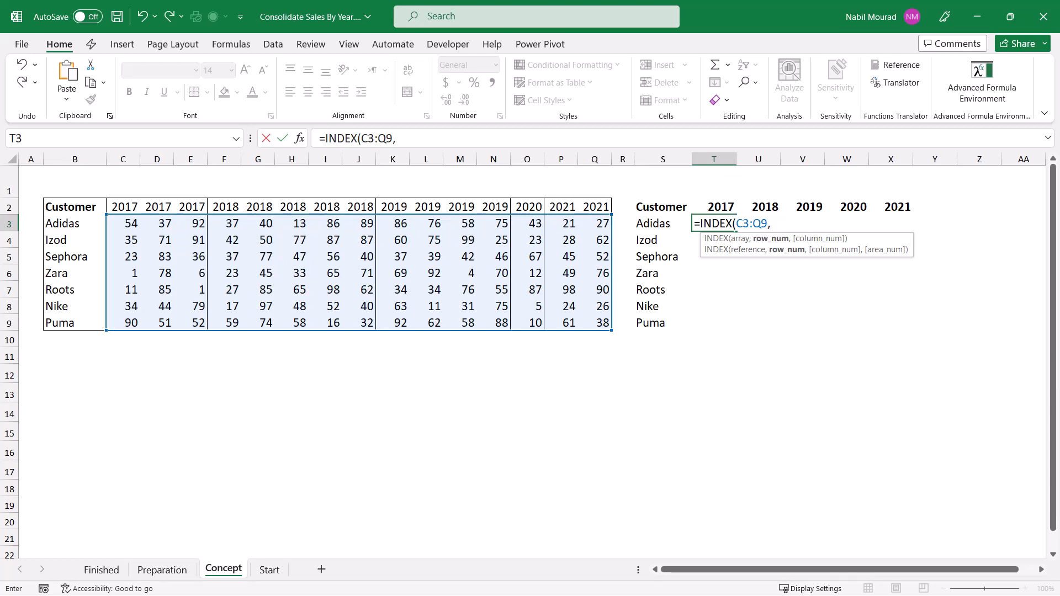
pyautogui.write('1,')
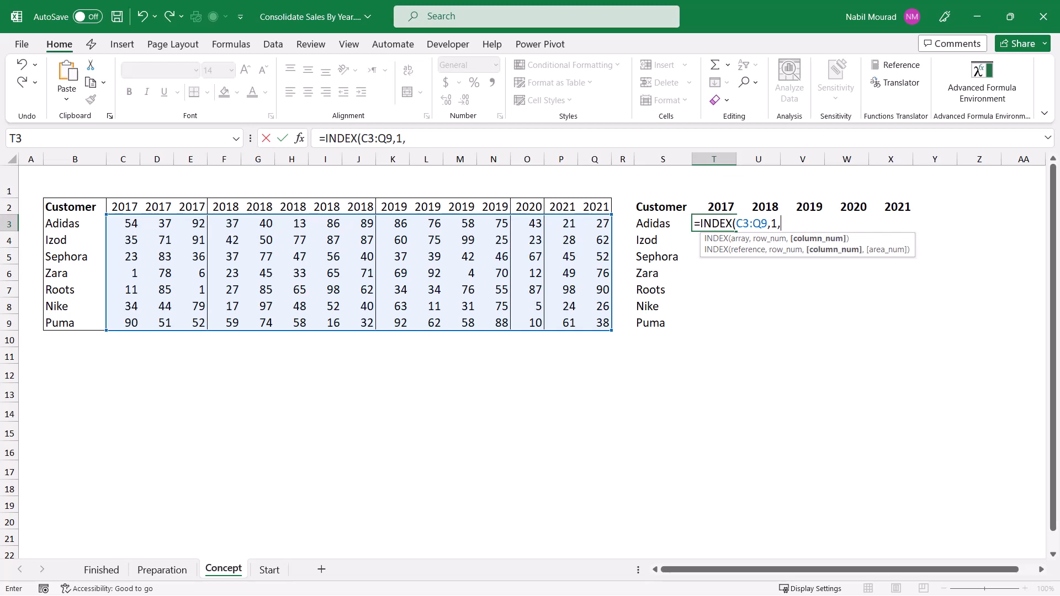
pyautogui.write(')')
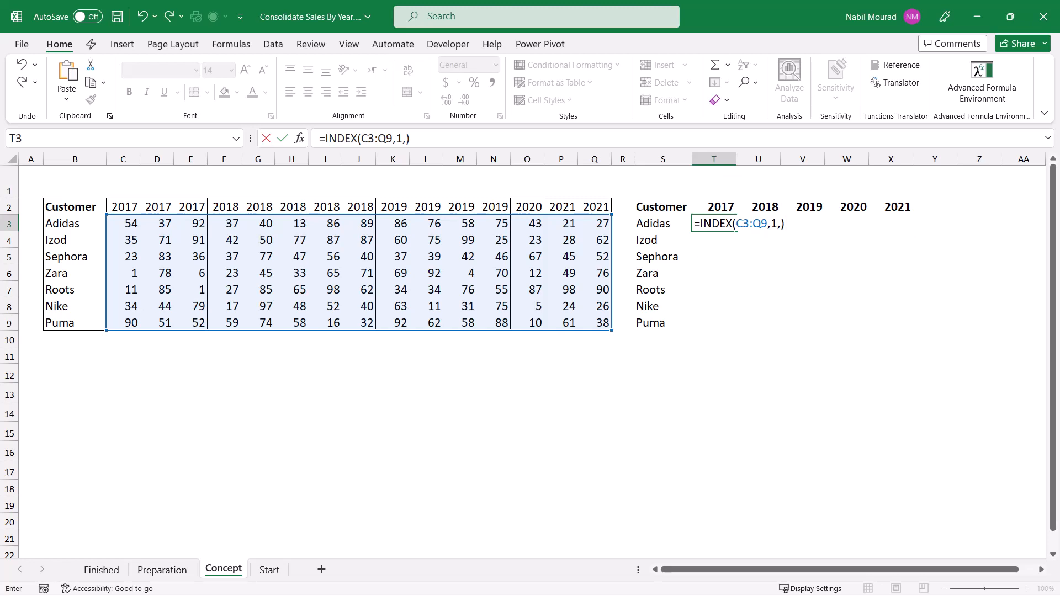
pyautogui.press('Return')
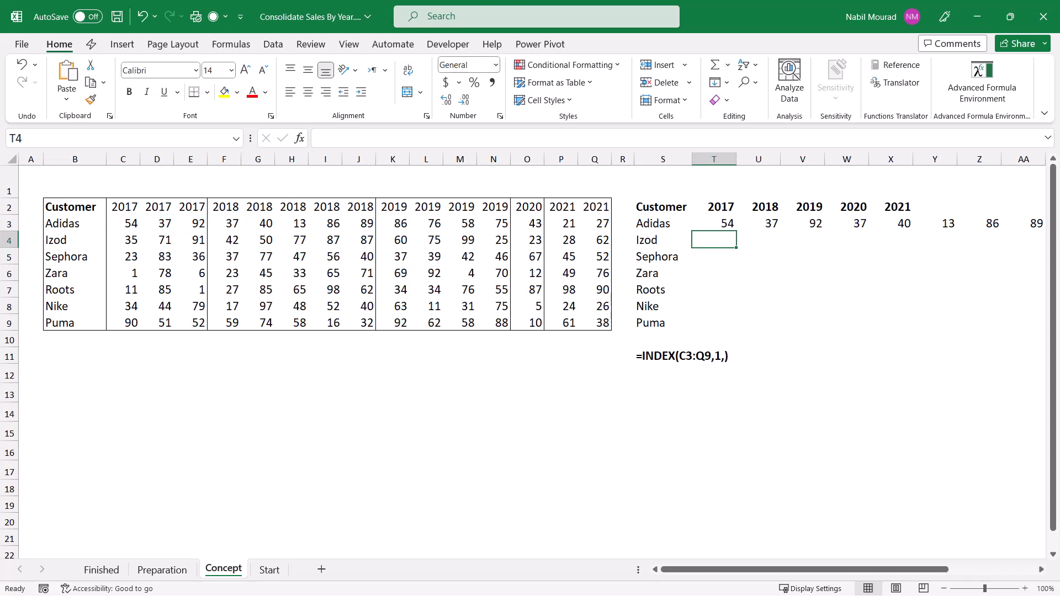
# Step: Extend the formula in T3 with *(INDEX(T2:X2,,1) to multiply the customer's row by a test on the first year header
pyautogui.click(714, 224)
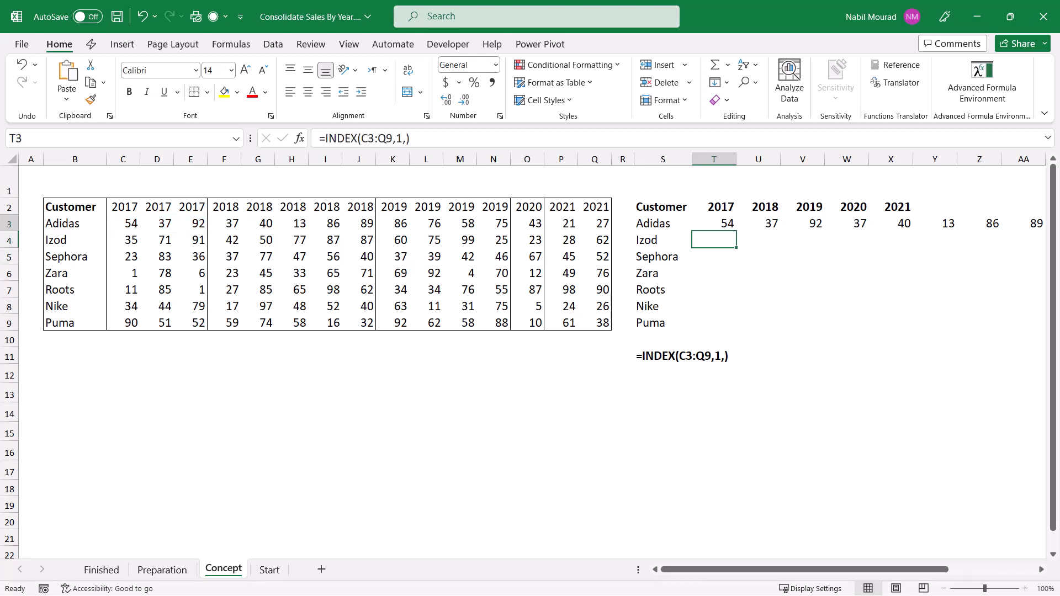
pyautogui.press('F2')
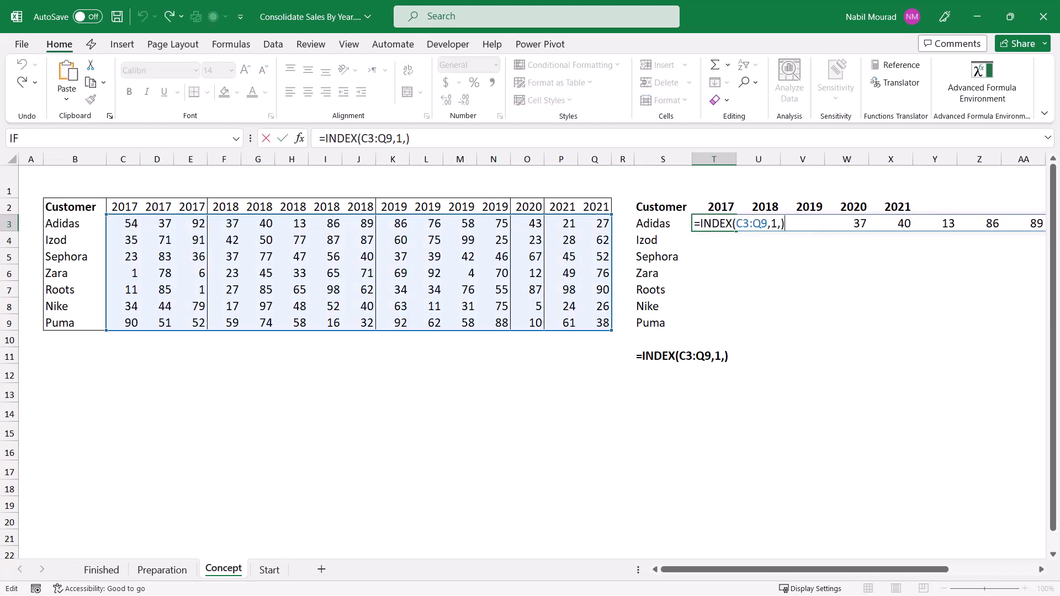
pyautogui.write('*(Index')
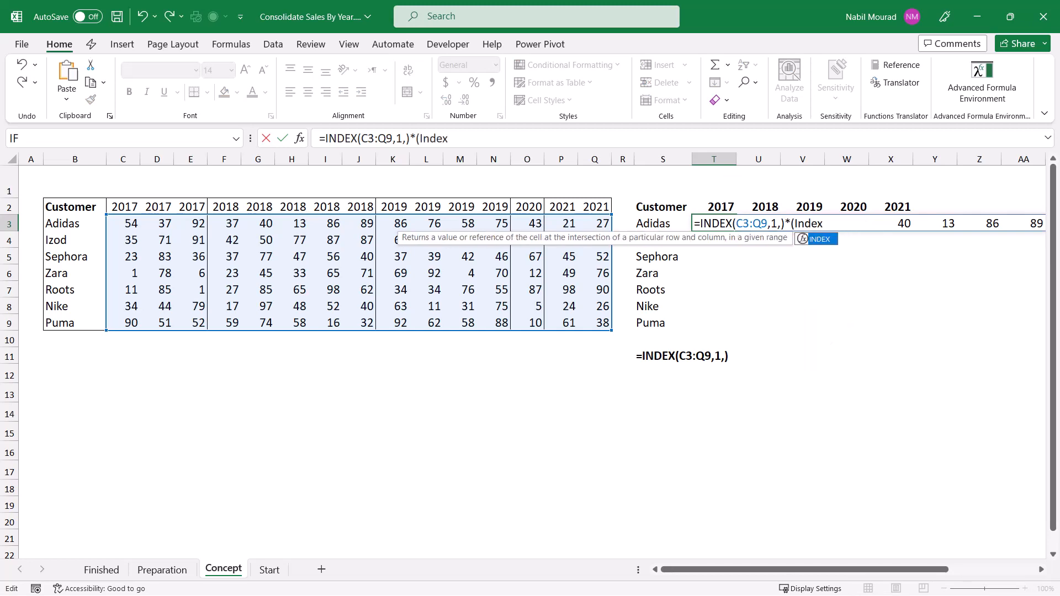
pyautogui.press('Tab')
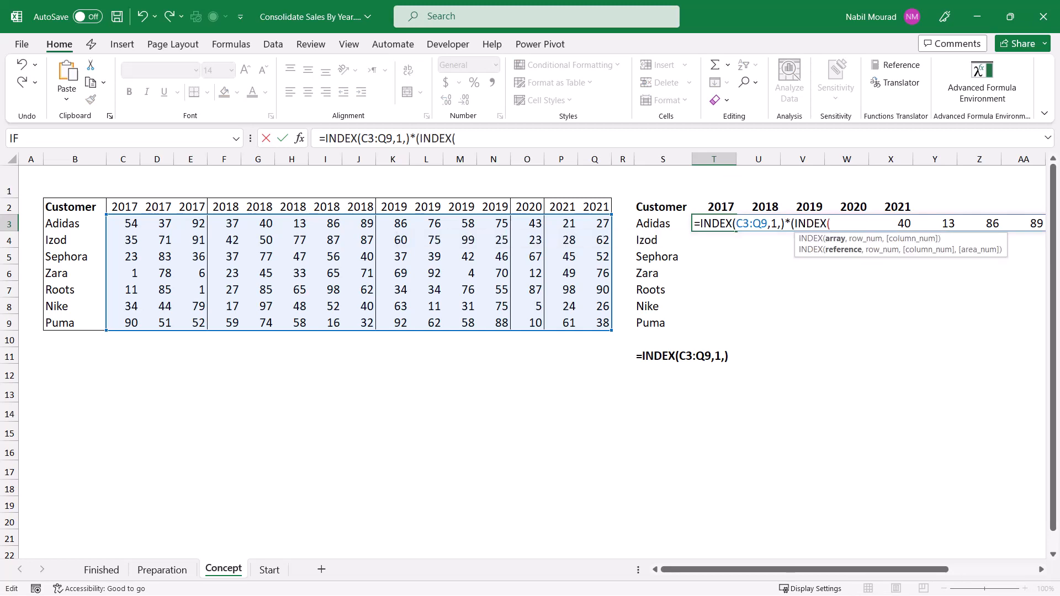
pyautogui.moveTo(714, 207); pyautogui.dragTo(905, 207)
pyautogui.write(',')
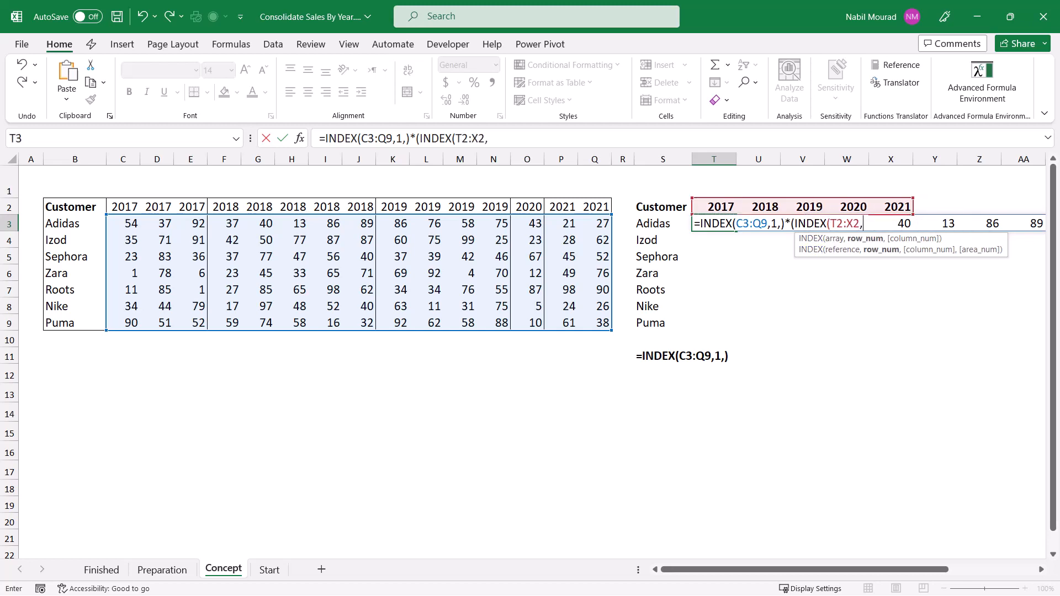
pyautogui.write(',')
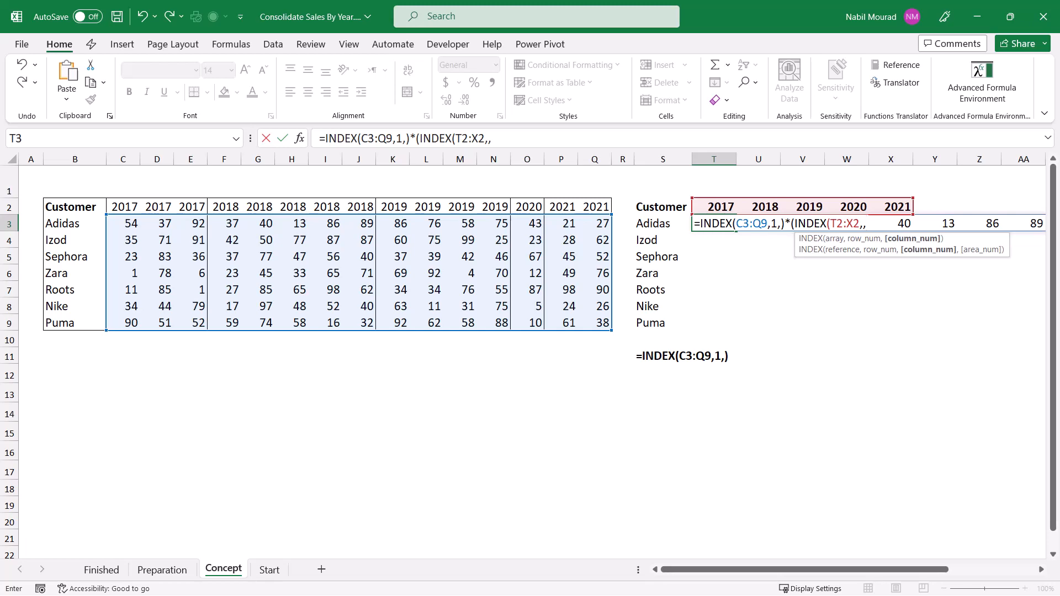
pyautogui.write('1)')
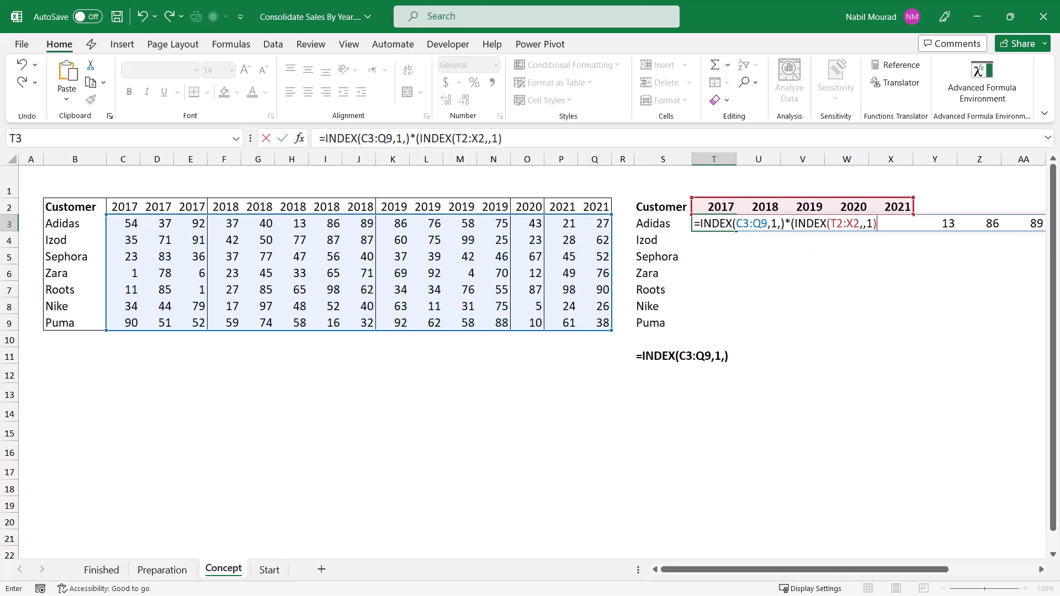
# Step: Evaluate the INDEX(T2:X2,,1) part inside the T3 formula, then restore the expression
pyautogui.moveTo(795, 225); pyautogui.dragTo(877, 224)
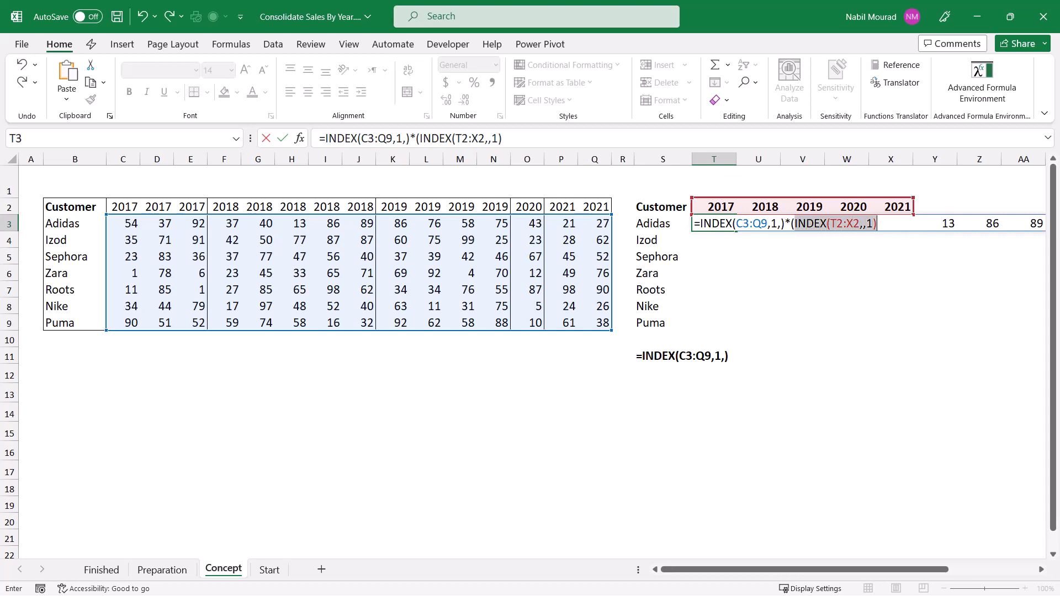
pyautogui.press('F9')
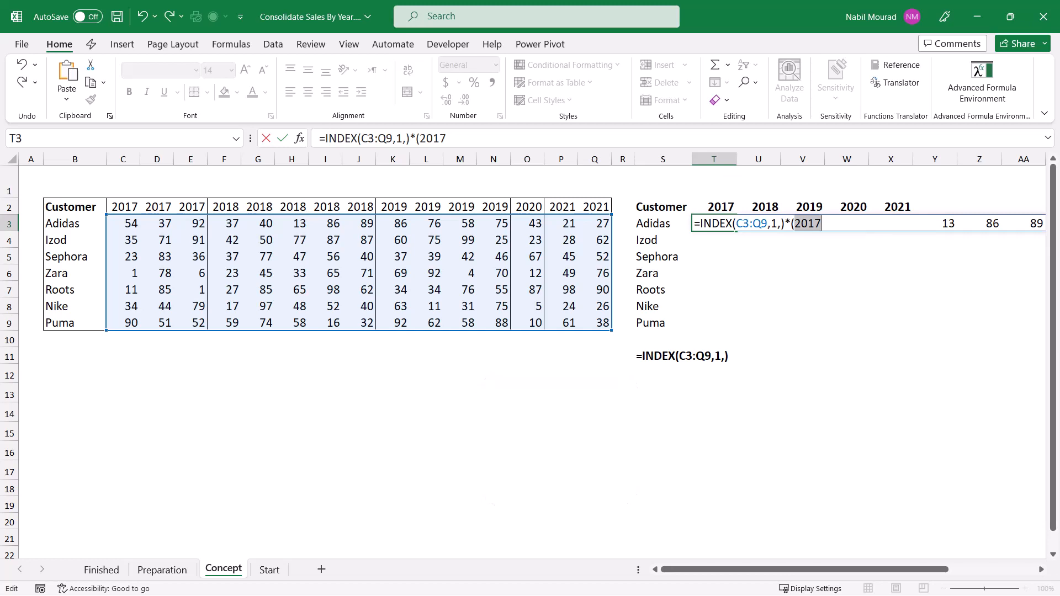
pyautogui.hotkey('ctrl', 'z')
pyautogui.press('Right')
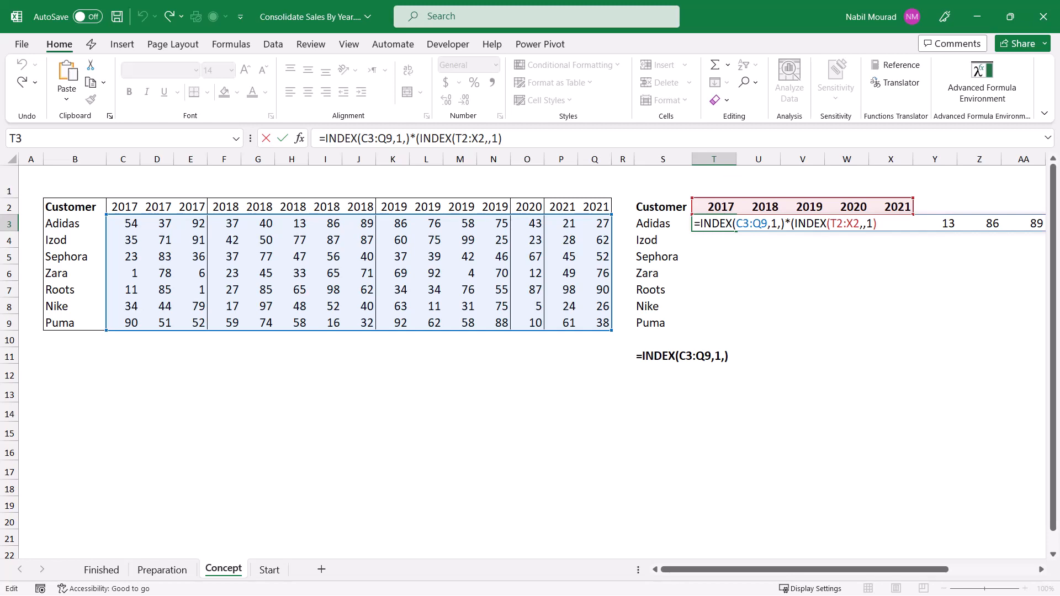
# Step: Complete the T3 formula by comparing the indexed year with the headers in C2:Q2, giving =INDEX(C3:Q9,1,)*(INDEX(T2:X2,,1)=C2:Q2)
pyautogui.write('=')
pyautogui.moveTo(124, 207); pyautogui.dragTo(607, 208)
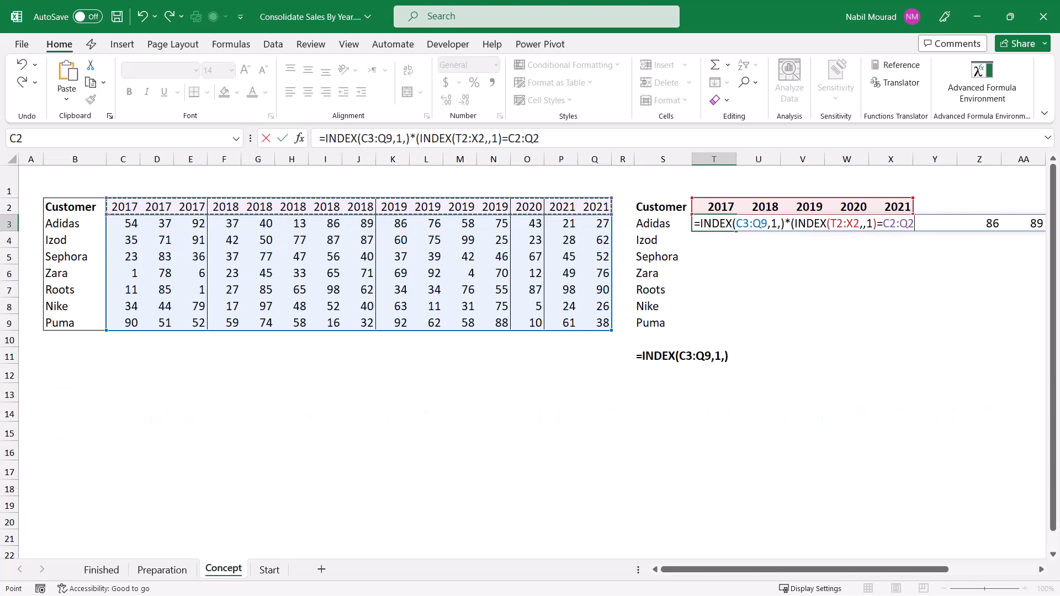
pyautogui.write(')')
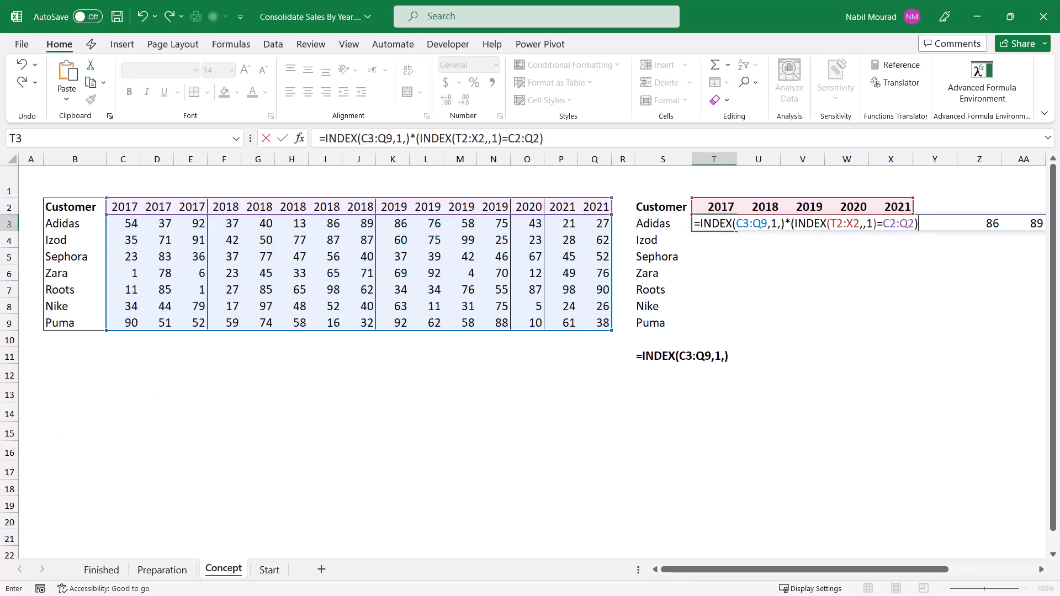
pyautogui.press('Return')
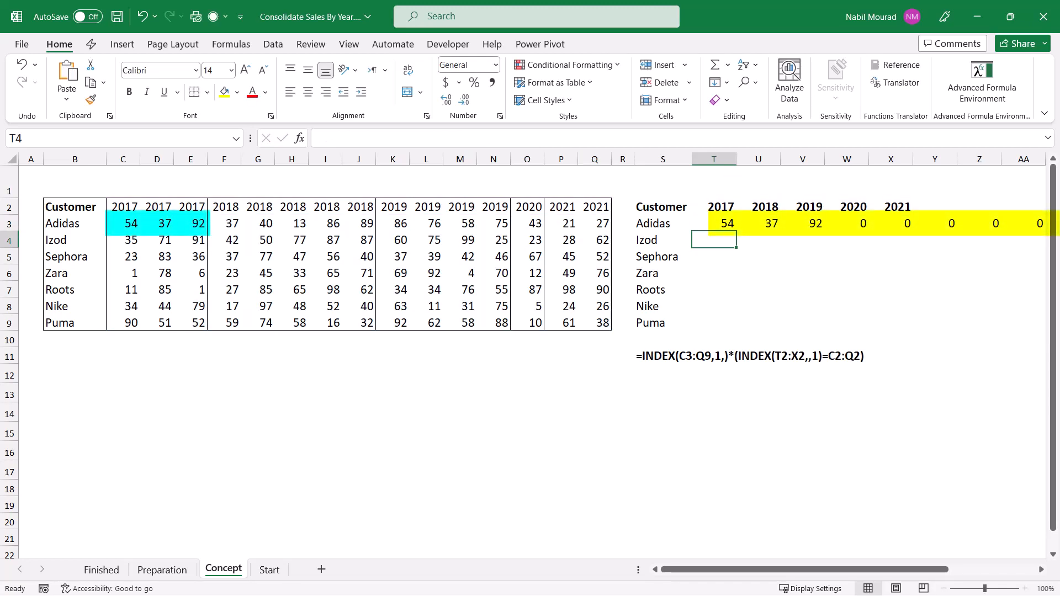
# Step: Evaluate the INDEX(T2:X2,,1)=C2:Q2 comparison inside the T3 formula, then restore the expression
pyautogui.click(714, 223)
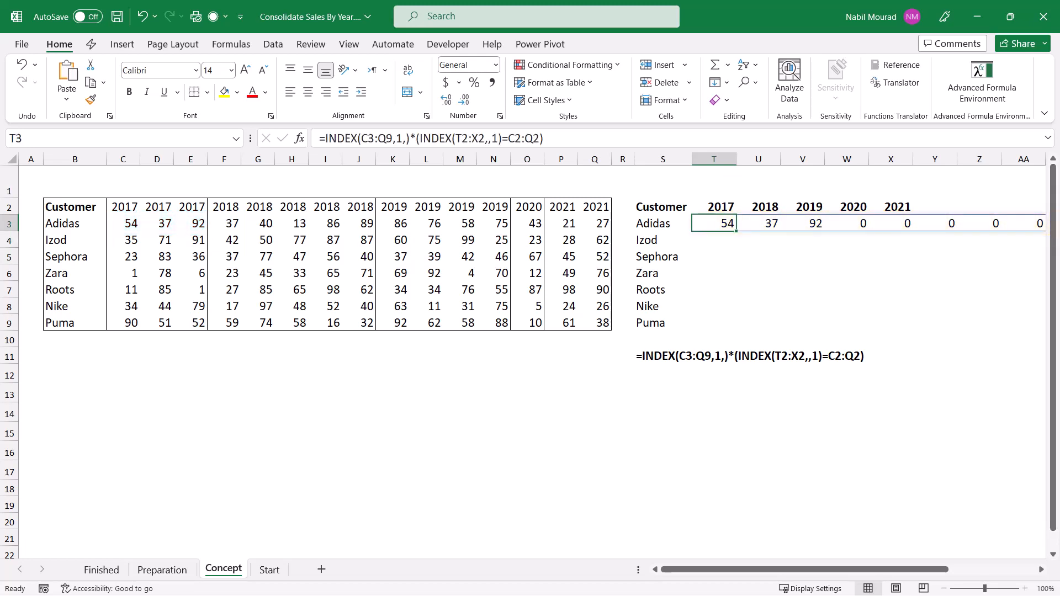
pyautogui.press('F2')
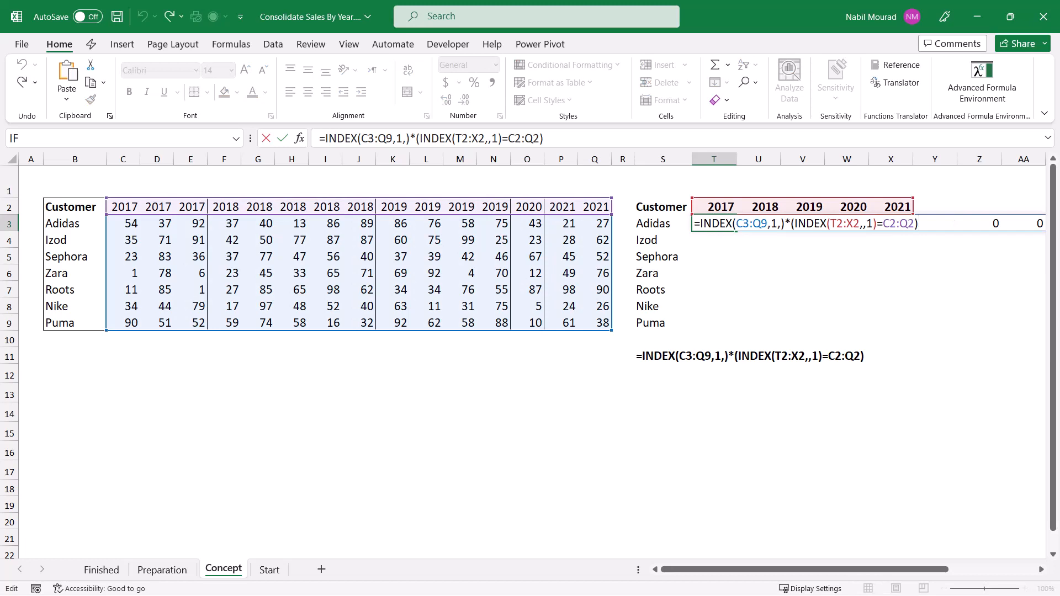
pyautogui.moveTo(794, 224); pyautogui.dragTo(915, 223)
pyautogui.press('F9')
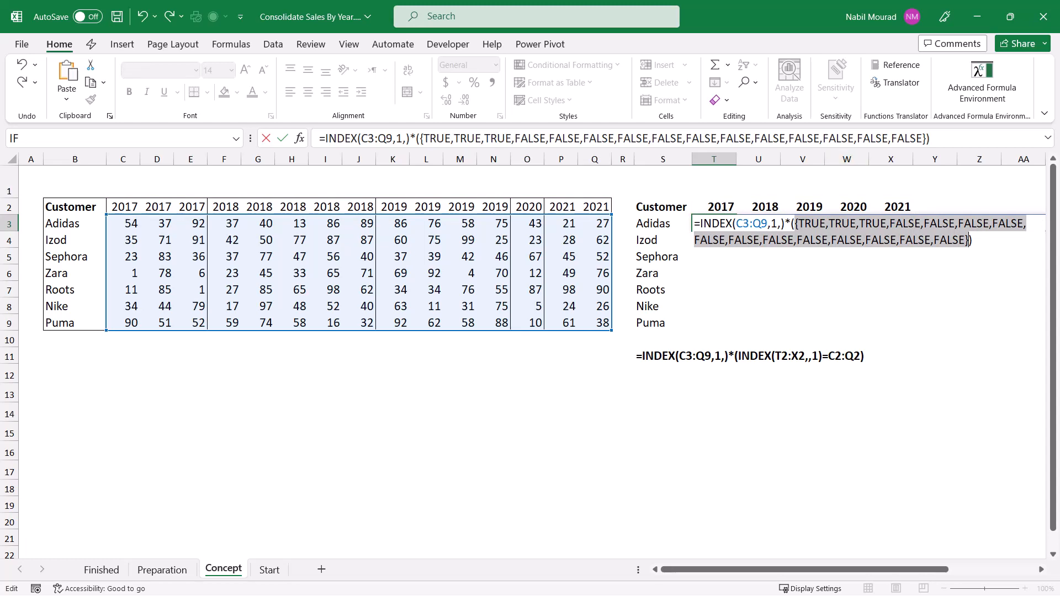
pyautogui.hotkey('ctrl', 'z')
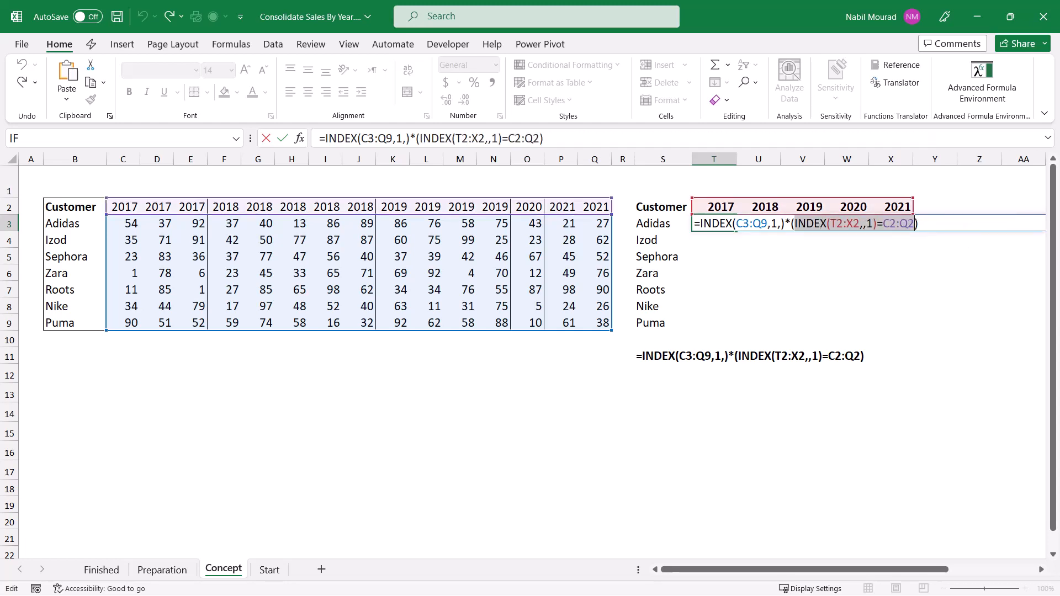
pyautogui.press('Right')
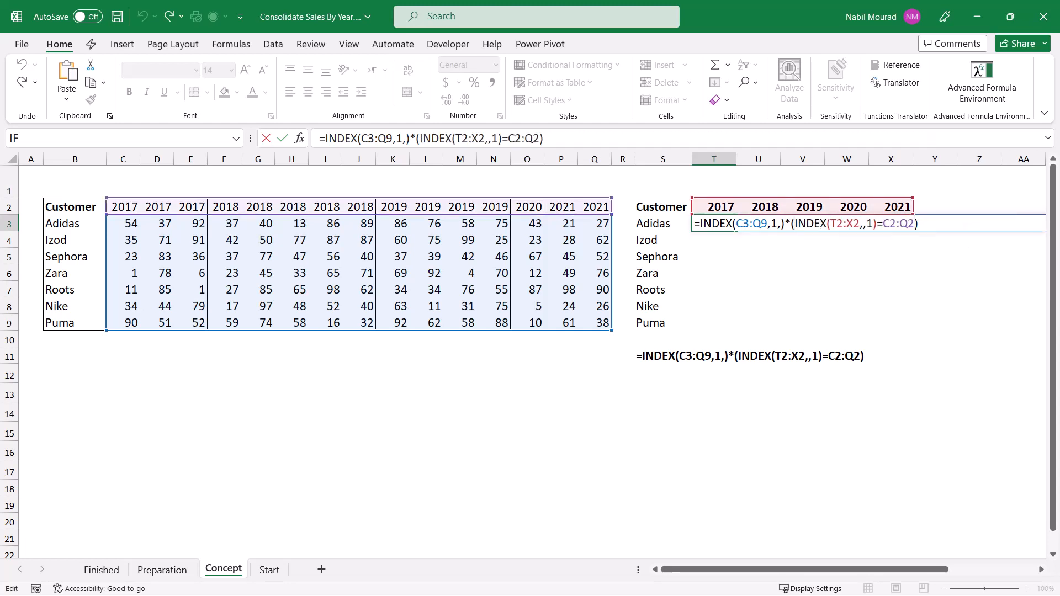
# Step: Wrap the whole T3 calculation in SUM to total the first customer's sales for the first year
pyautogui.write('S')
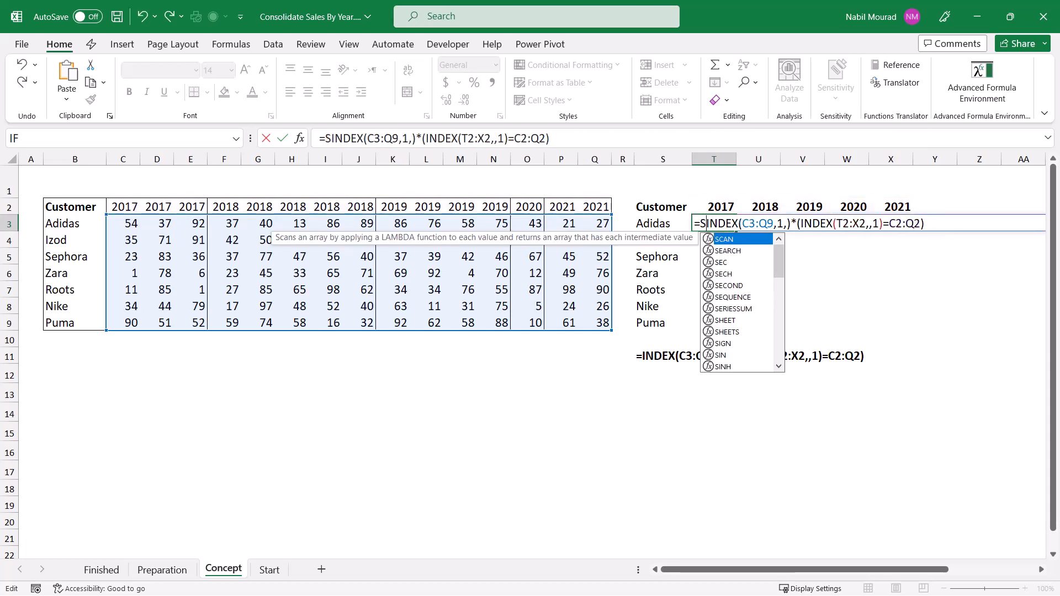
pyautogui.write('UM(')
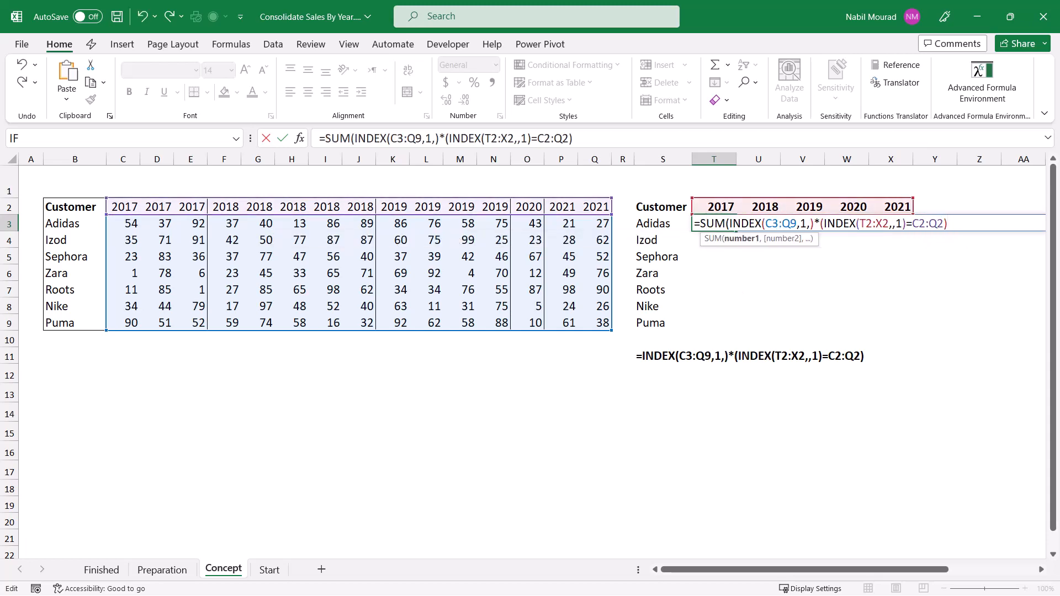
pyautogui.write(')')
pyautogui.press('Return')
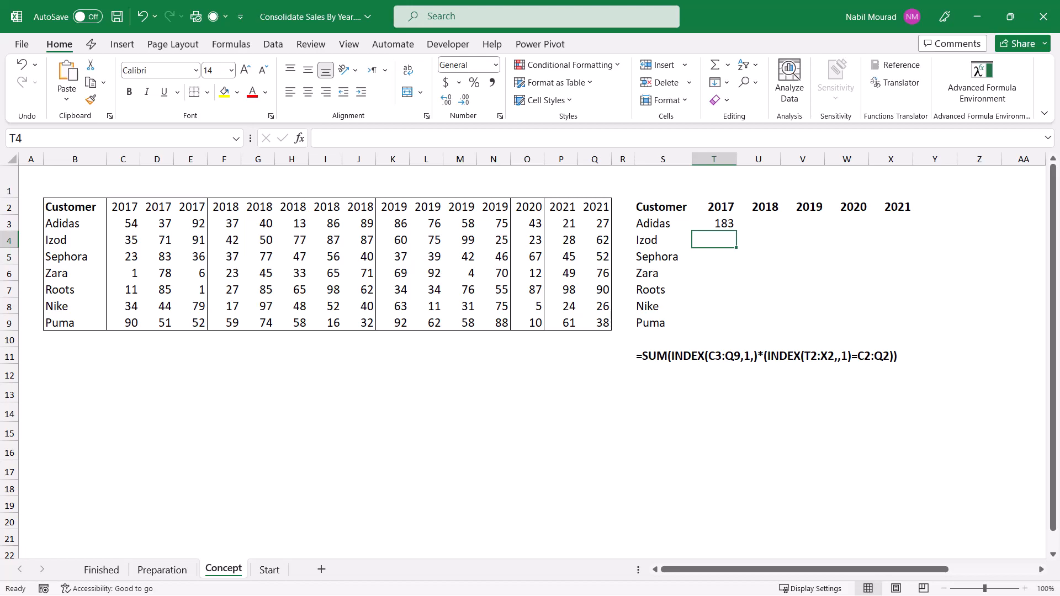
# Step: Review the SUM formula in T3 and the ranges it references
pyautogui.press('Up')
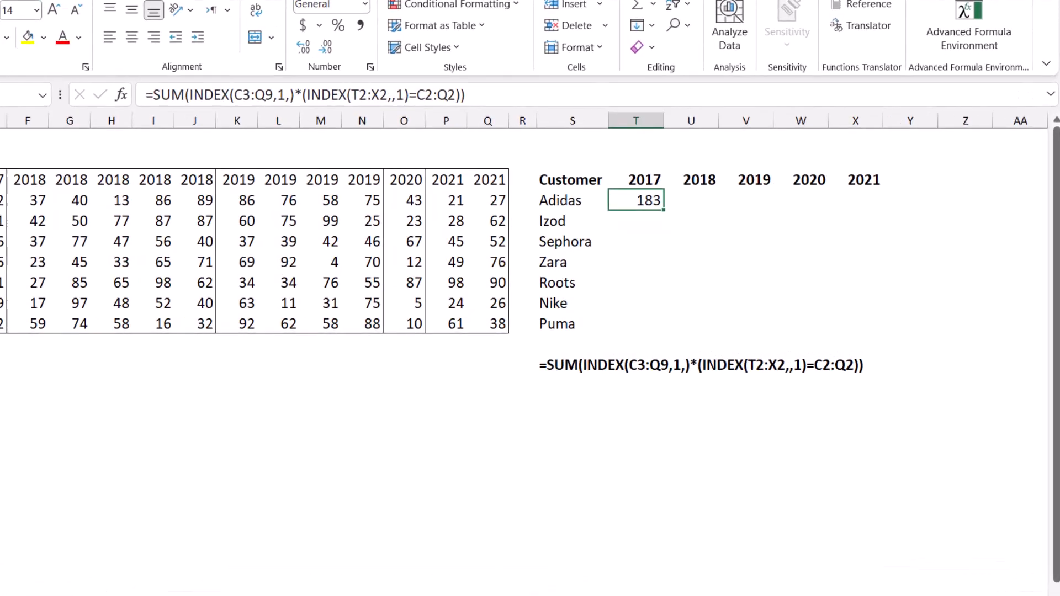
pyautogui.press('F2')
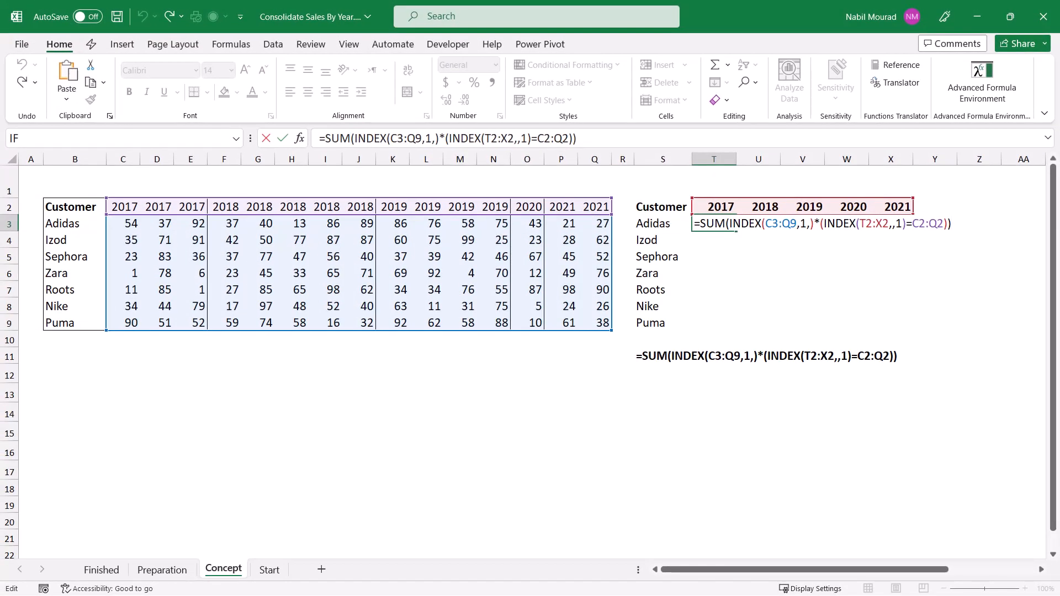
pyautogui.press('Return')
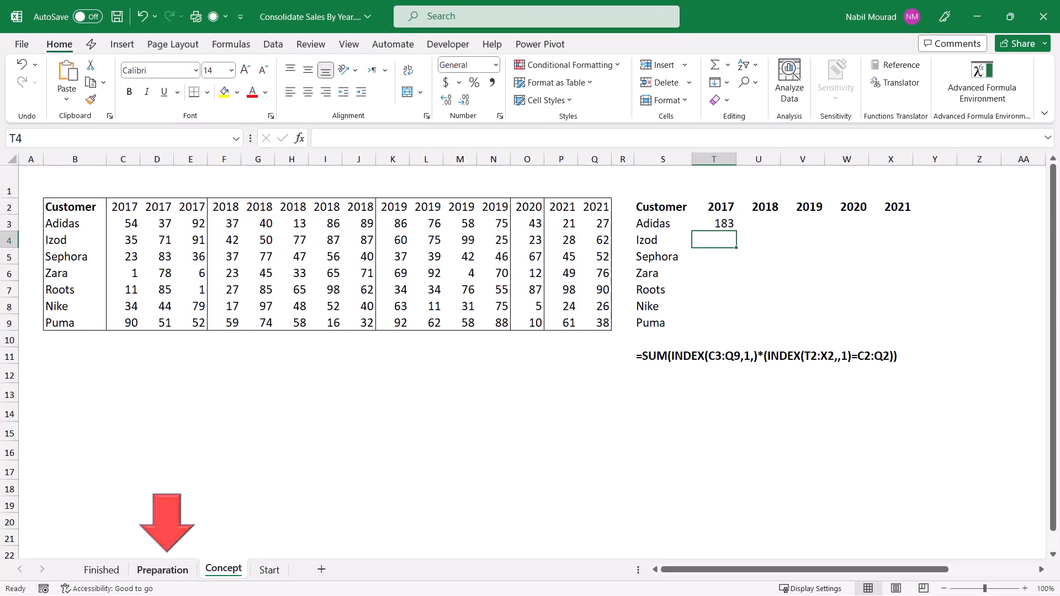
# Step: On the Preparation sheet, expand the formula bar for S2 and remove the final D) calculation from the LET formula
pyautogui.hotkey('ctrl', 'pageup')
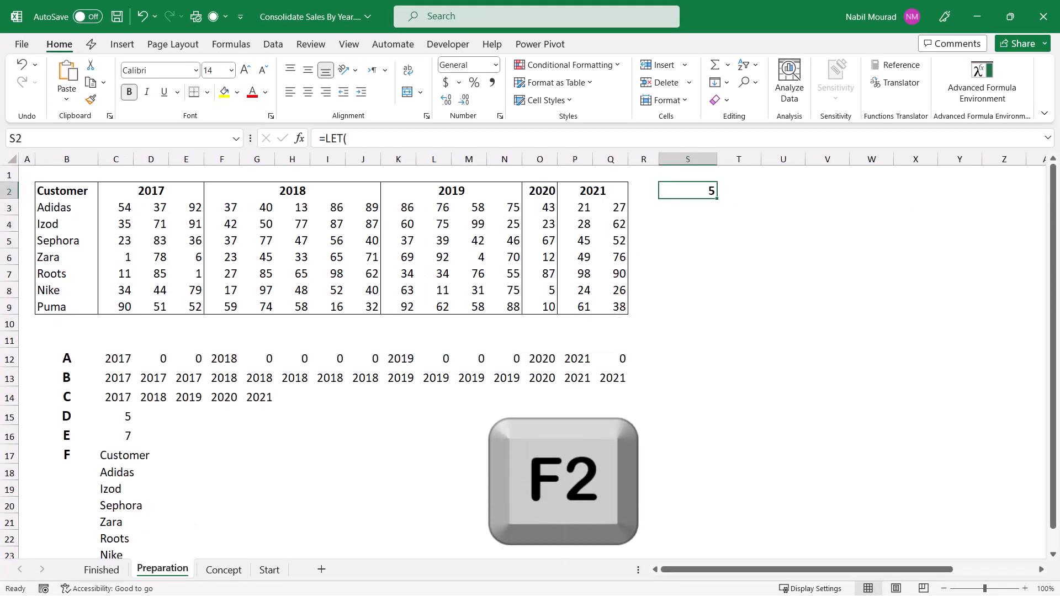
pyautogui.press('F2')
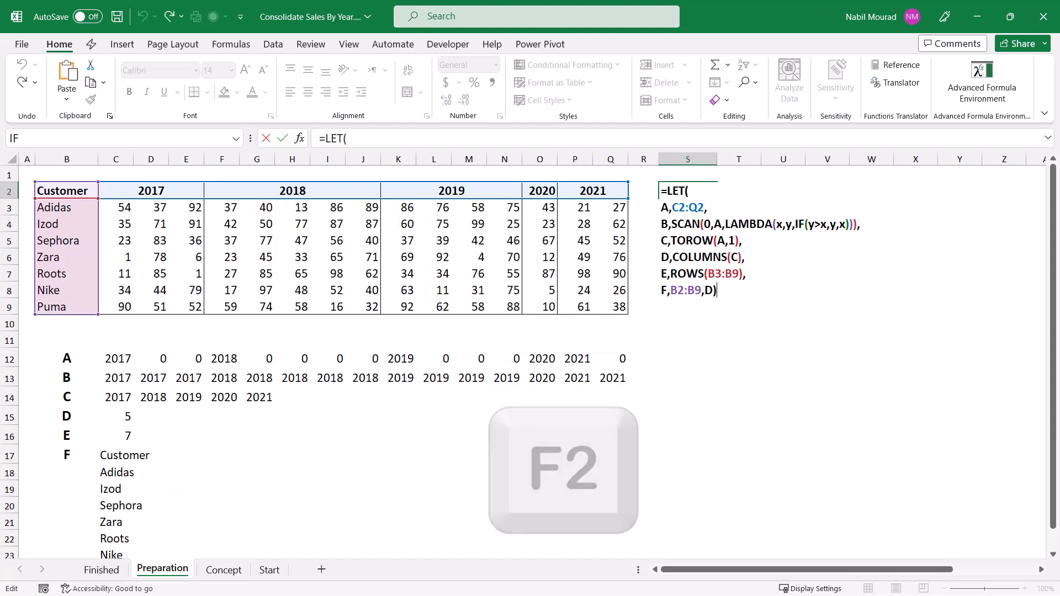
pyautogui.hotkey('ctrl', 'shift', 'u')
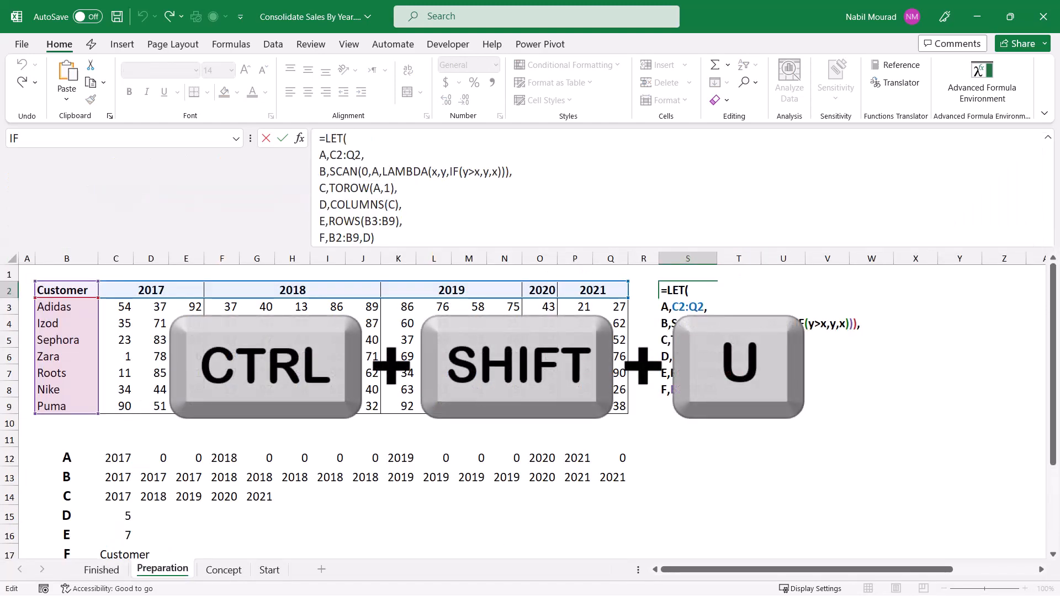
pyautogui.click(376, 238)
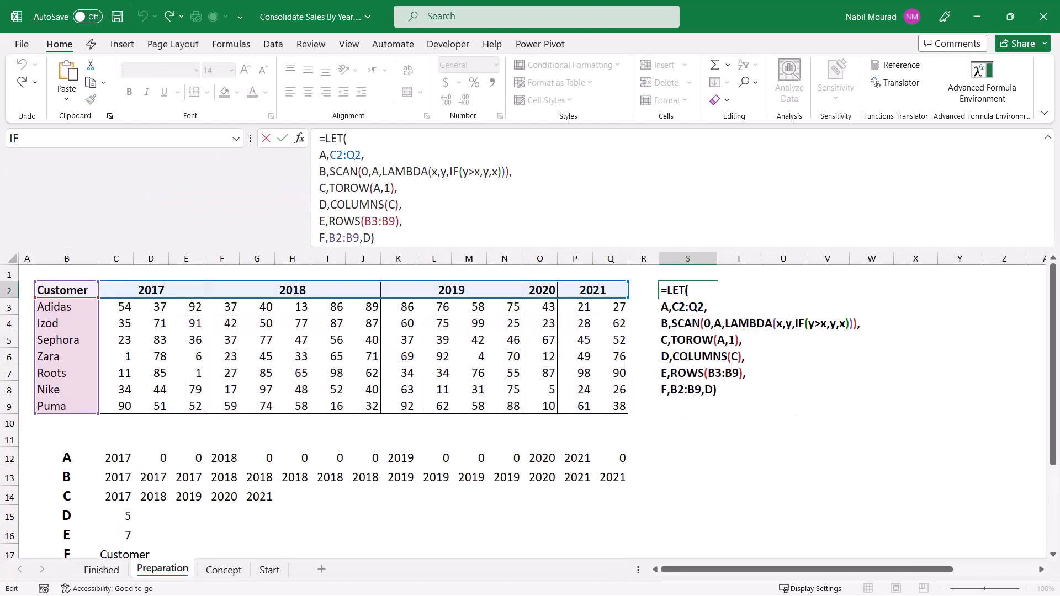
pyautogui.press('BackSpace')
pyautogui.press('BackSpace')
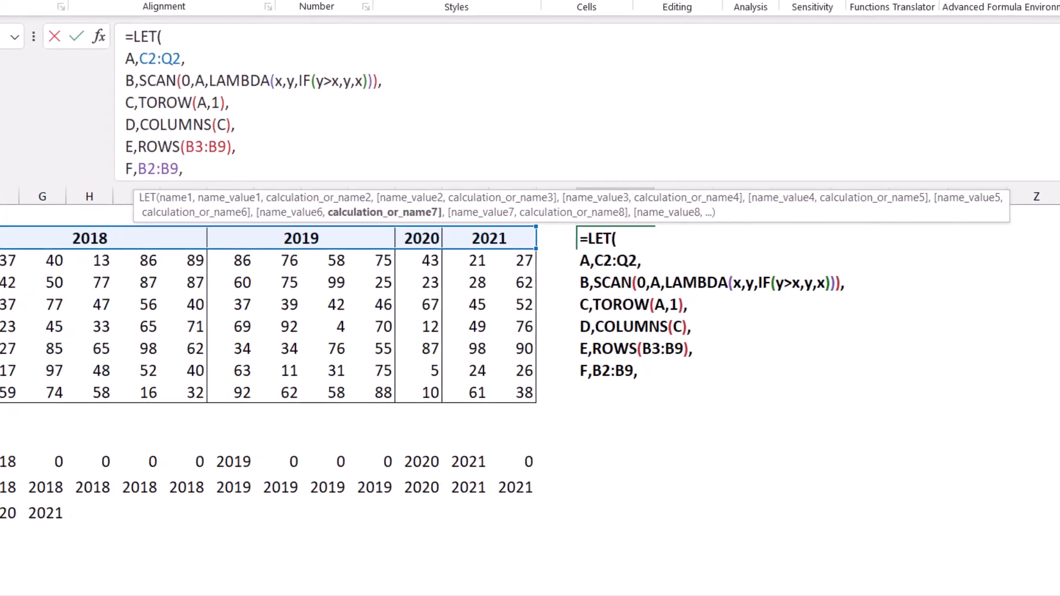
# Step: On a new line of the S2 LET formula, start a MAKEARRAY with E rows and D columns
pyautogui.hotkey('alt', 'Return')
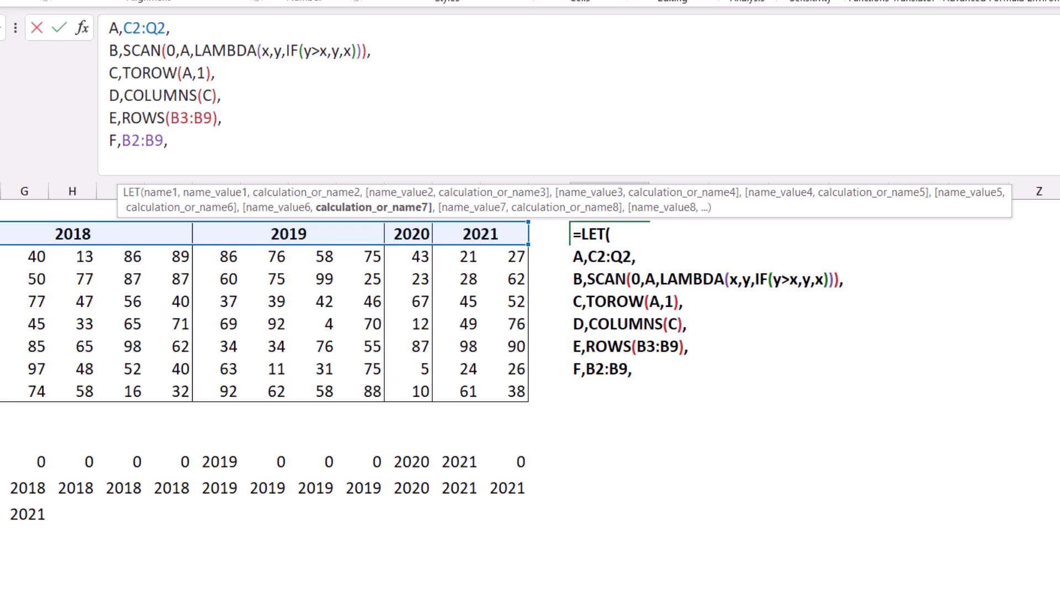
pyautogui.write('MAKEARRAY(')
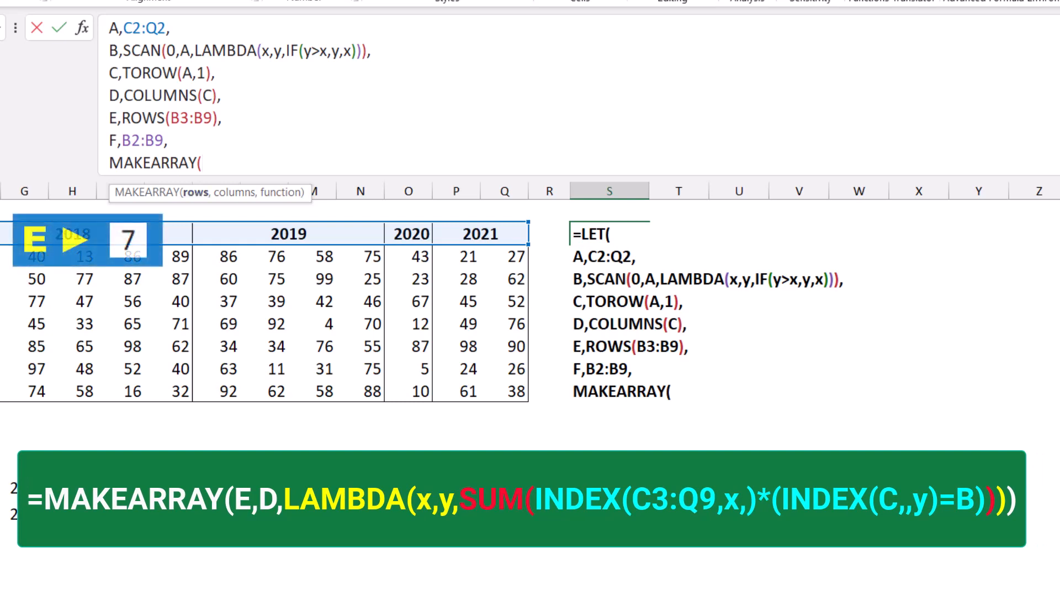
pyautogui.write('E,')
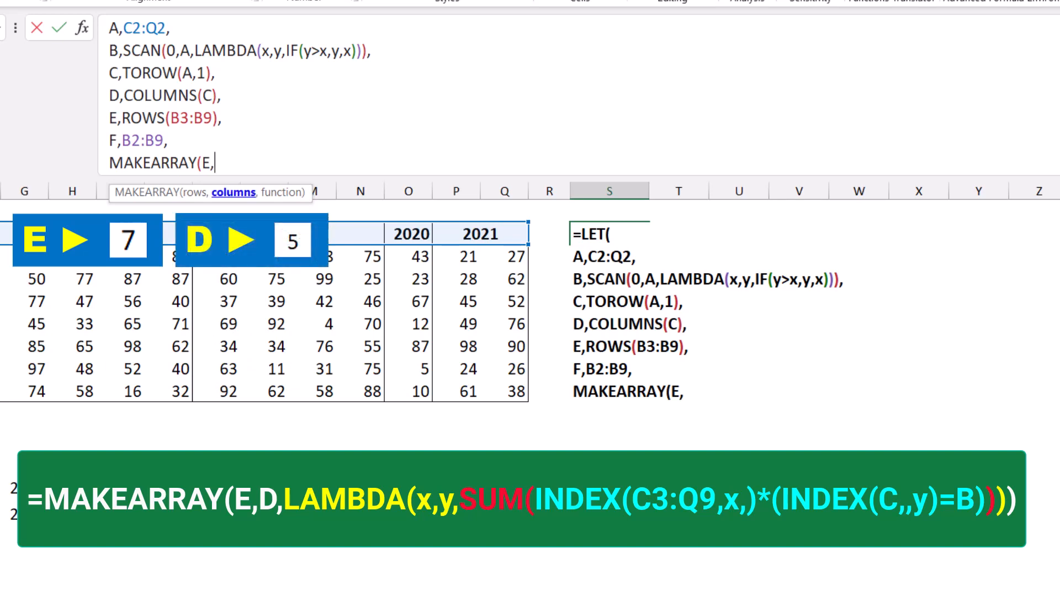
pyautogui.write('d')
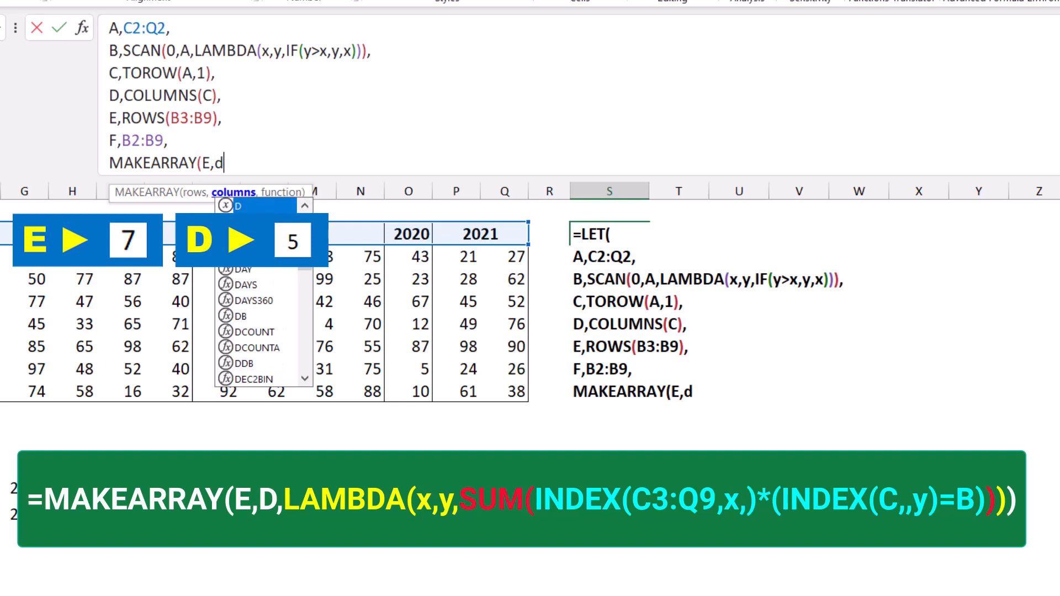
pyautogui.write(',')
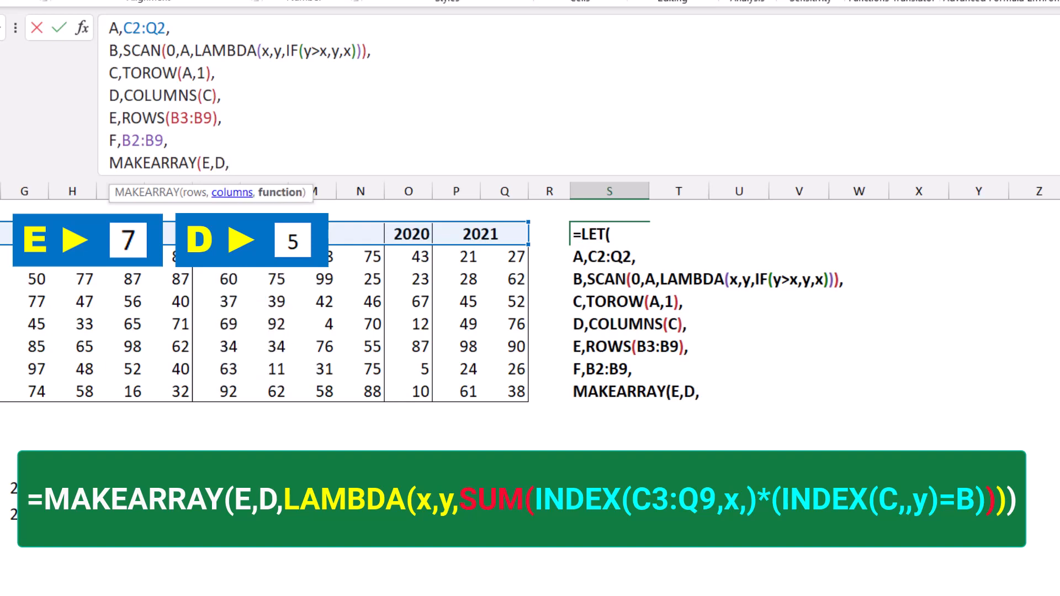
pyautogui.write('l')
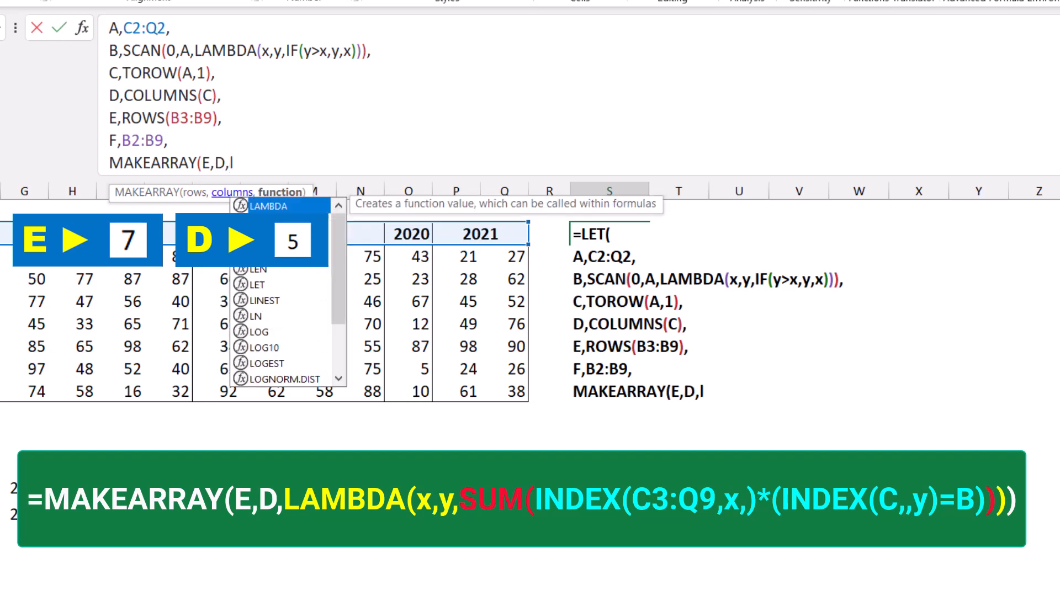
pyautogui.write('am')
# Step: Add a LAMBDA with parameters x and y as the MAKEARRAY function argument
pyautogui.press('Tab')
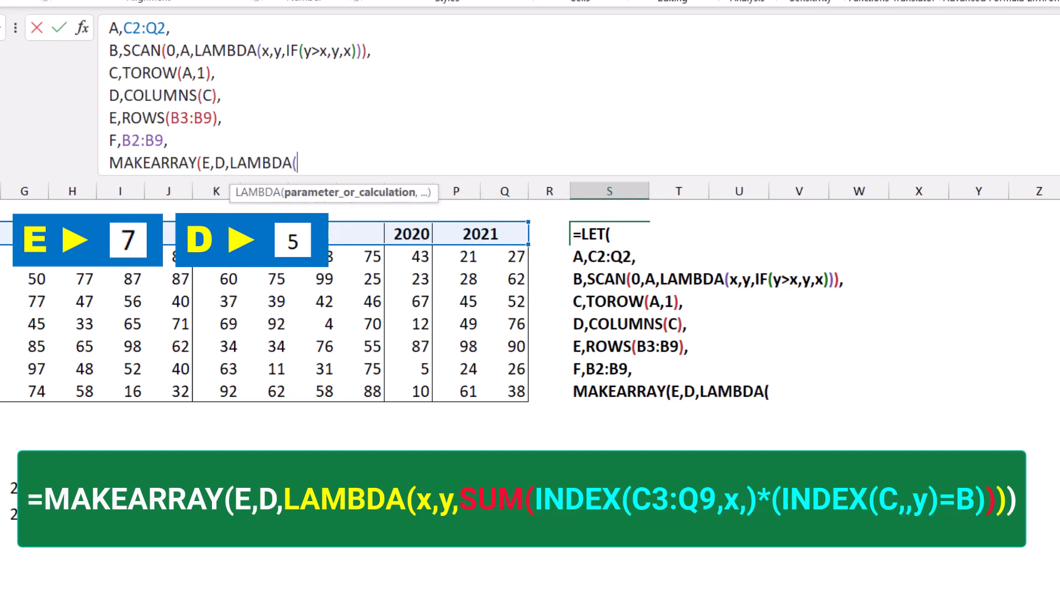
pyautogui.write('x,y')
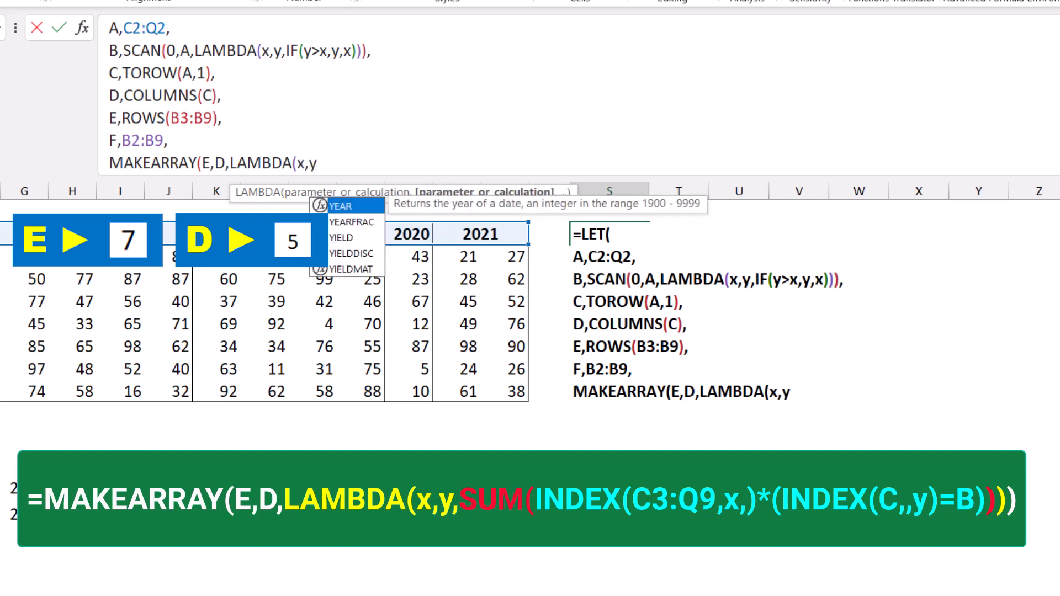
pyautogui.write(',')
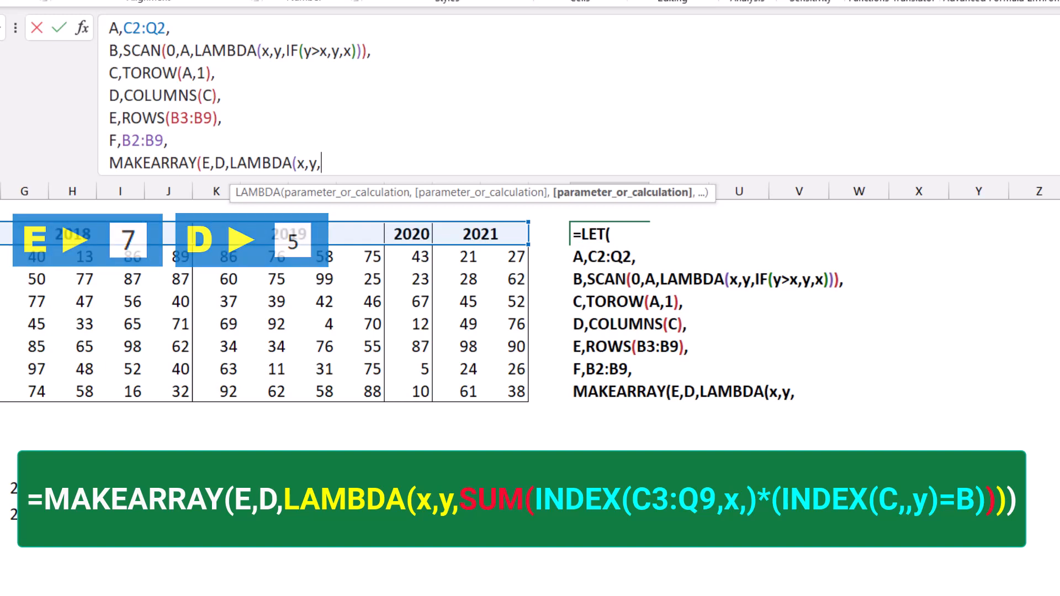
# Step: Start the LAMBDA calculation with SUM(INDEX(C3:Q9,x,) to pull each customer's full row of sales
pyautogui.write('sum')
pyautogui.press('Tab')
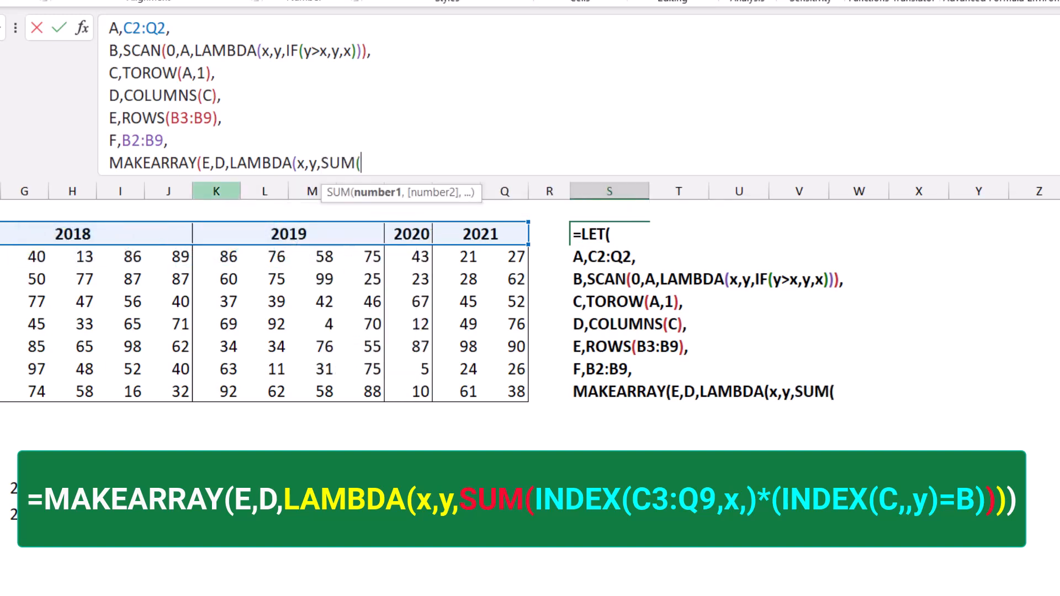
pyautogui.write('inde')
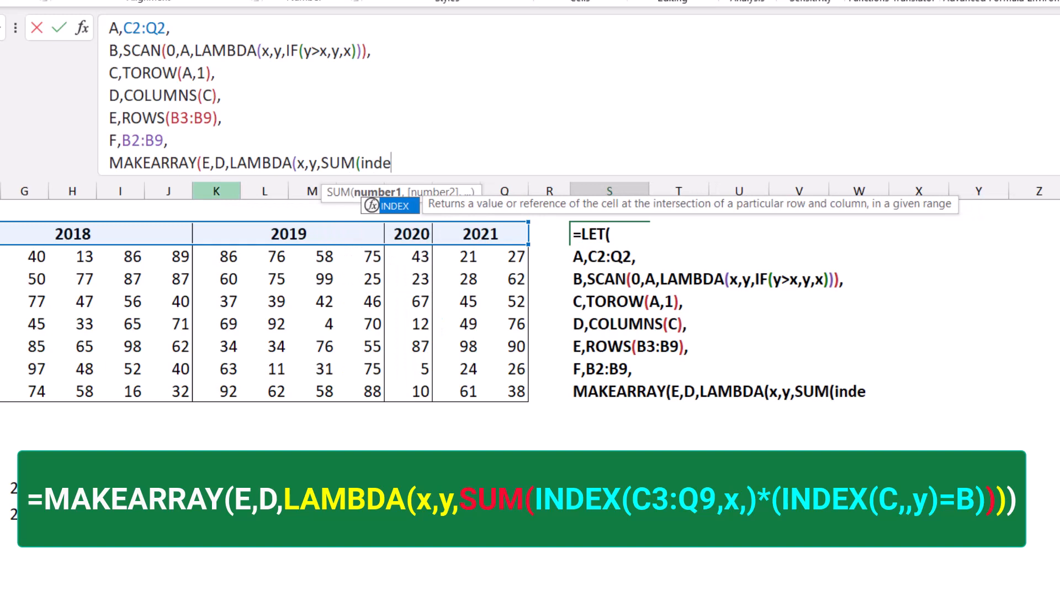
pyautogui.press('Tab')
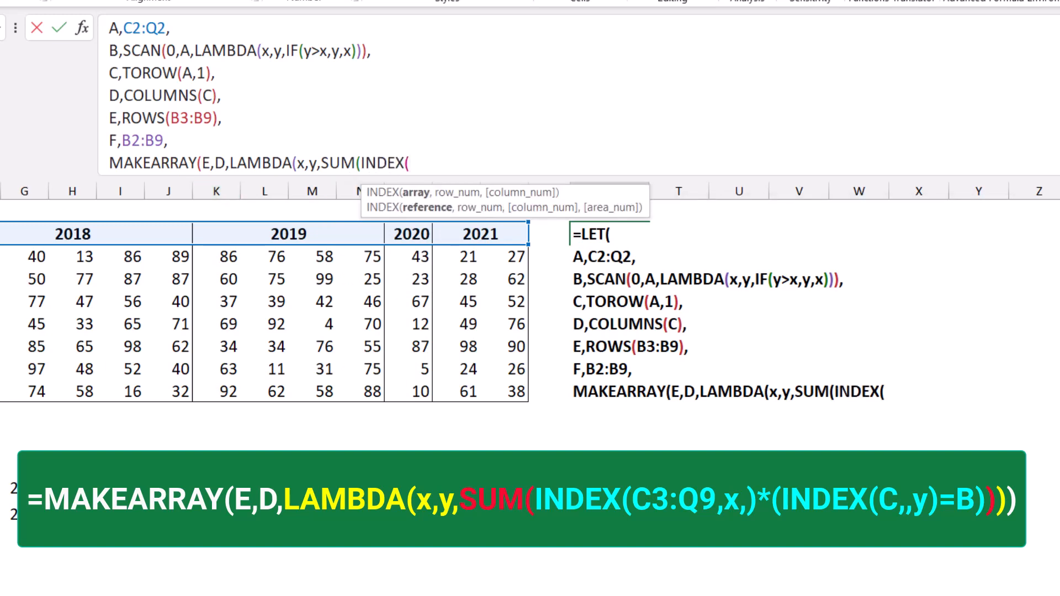
pyautogui.moveTo(0, 257); pyautogui.dragTo(513, 392)
pyautogui.write(',')
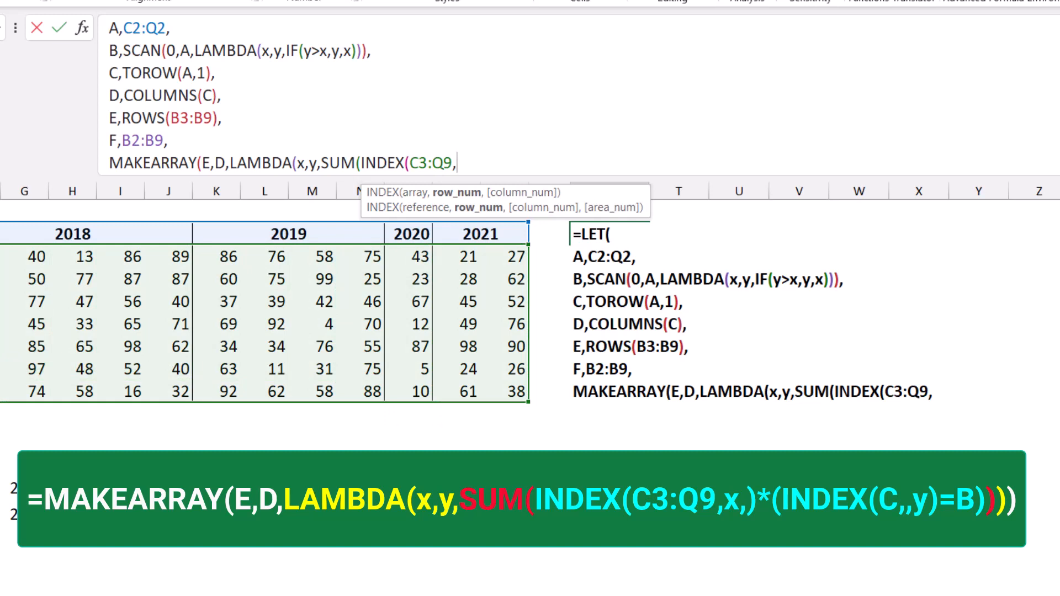
pyautogui.write('x,)')
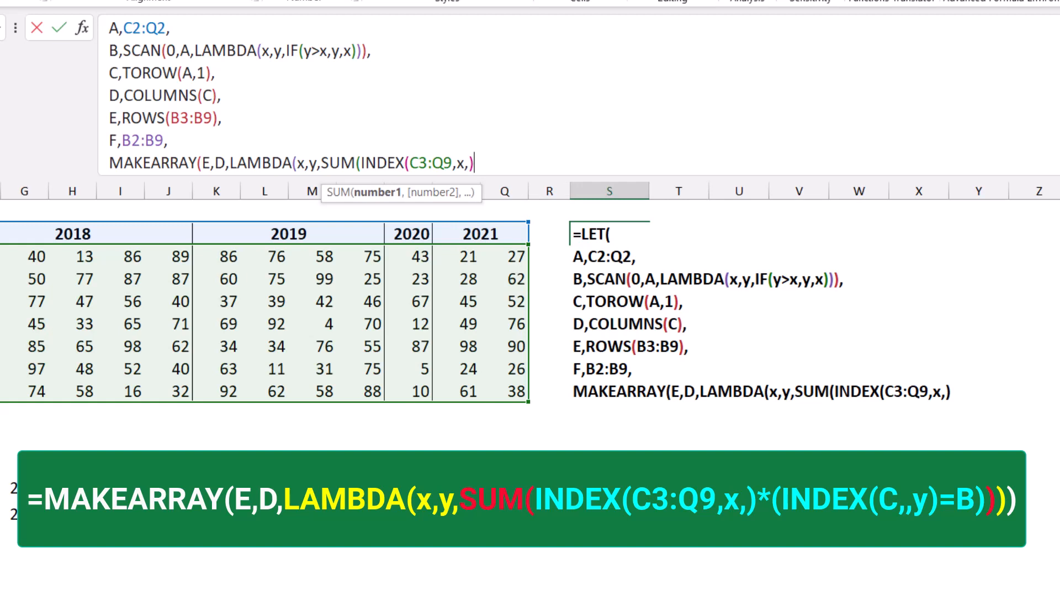
# Step: Multiply the row inside SUM by the year comparison (INDEX(C,,y)=B)
pyautogui.write('*')
pyautogui.write('(')
pyautogui.write('Inde')
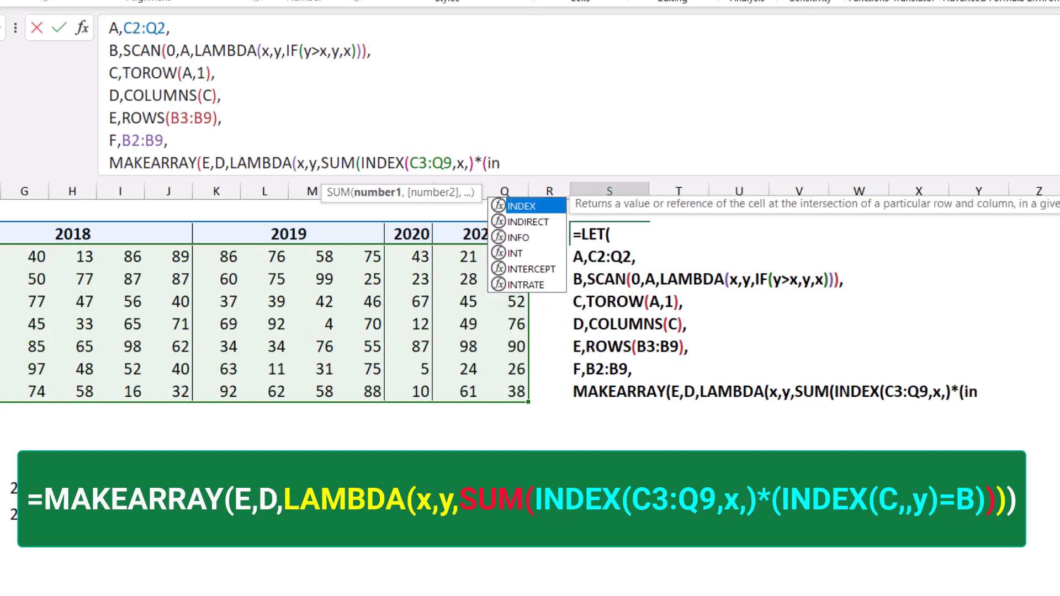
pyautogui.press('Tab')
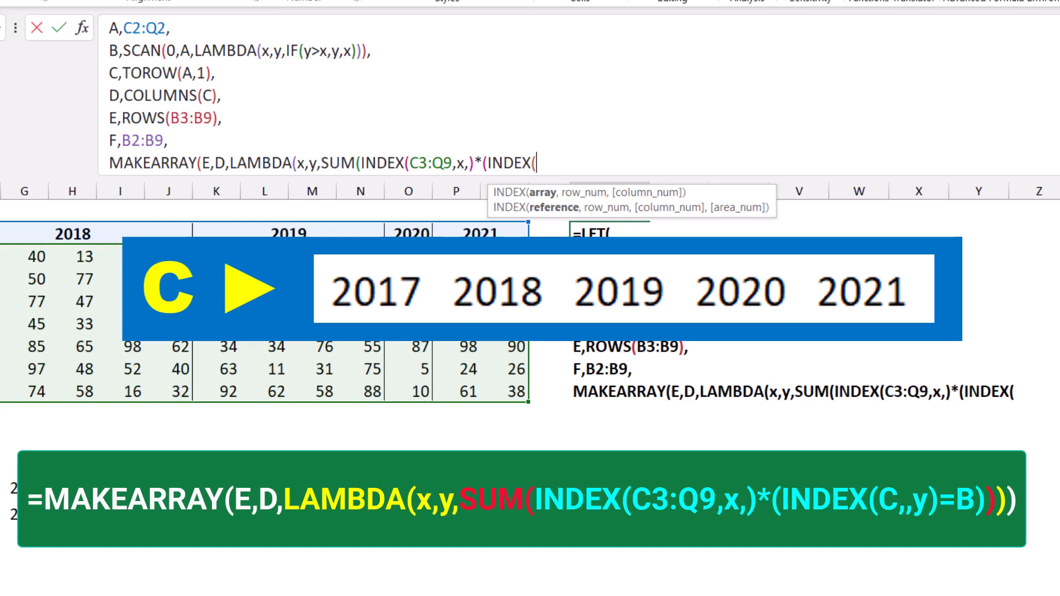
pyautogui.write('C,')
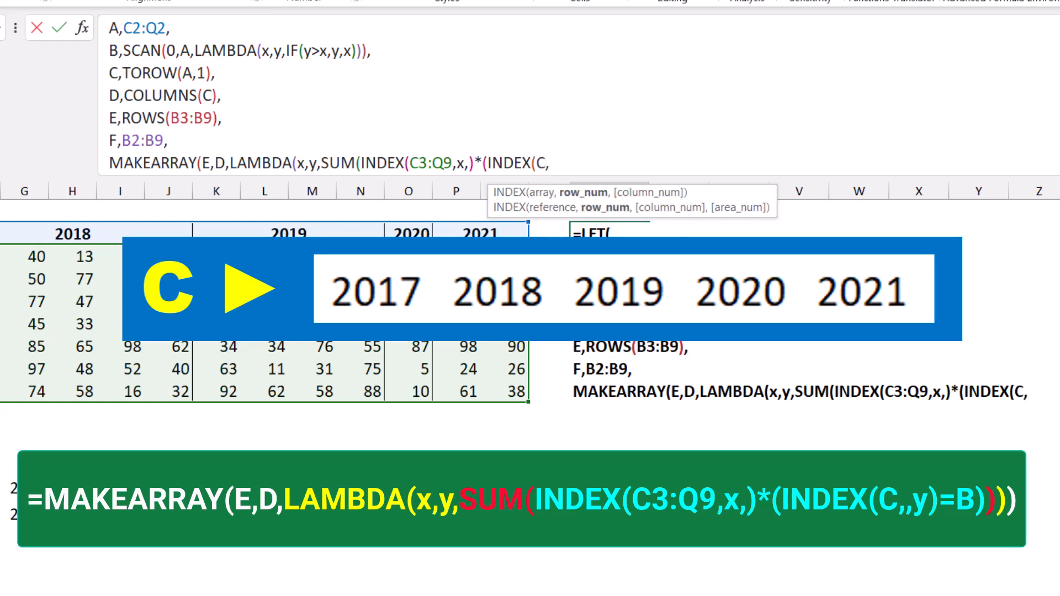
pyautogui.write(',')
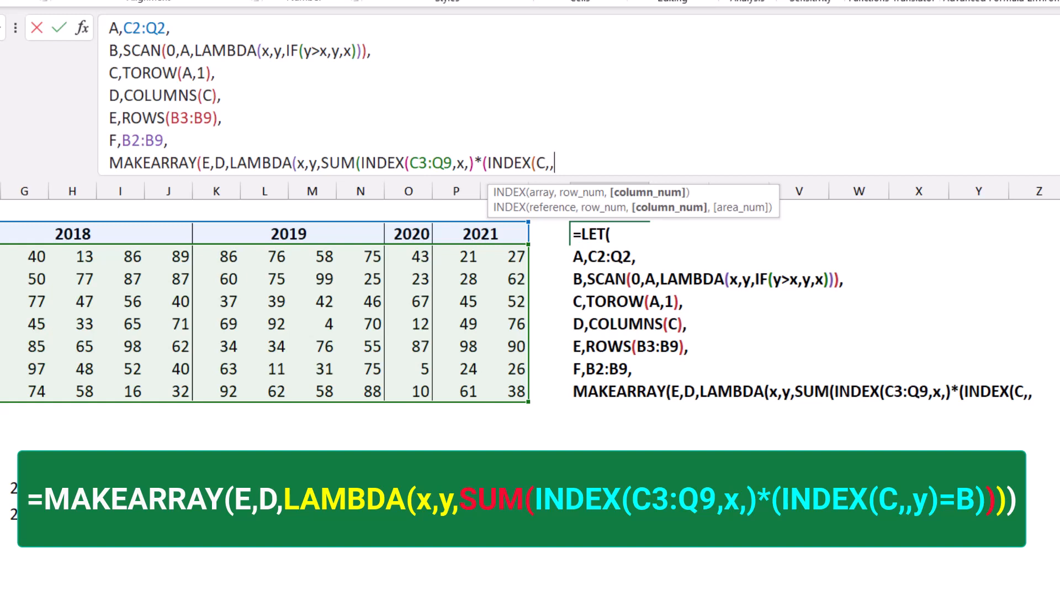
pyautogui.write('y')
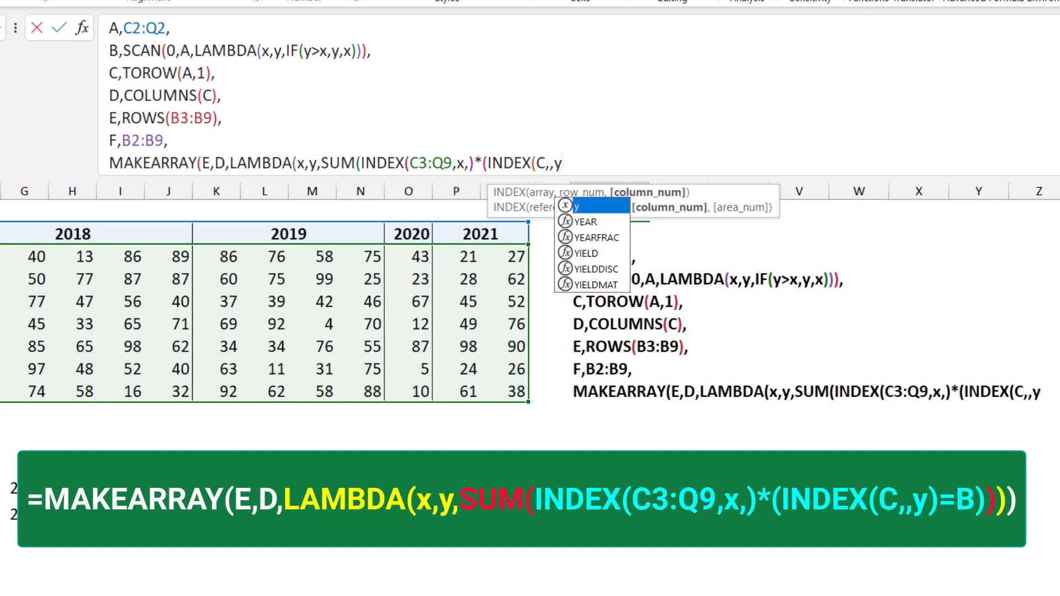
pyautogui.write(')')
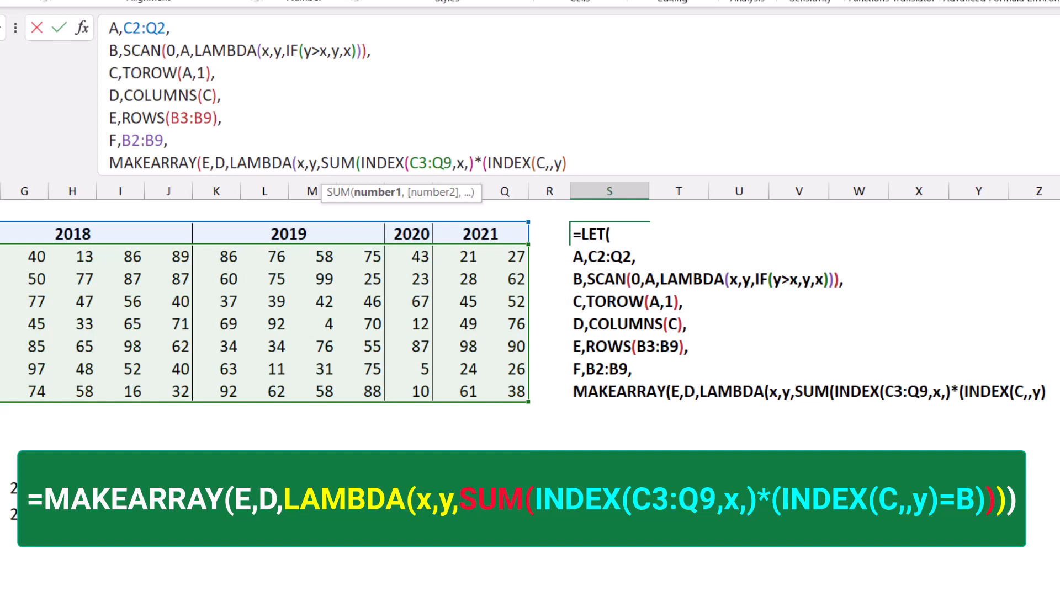
pyautogui.write('=')
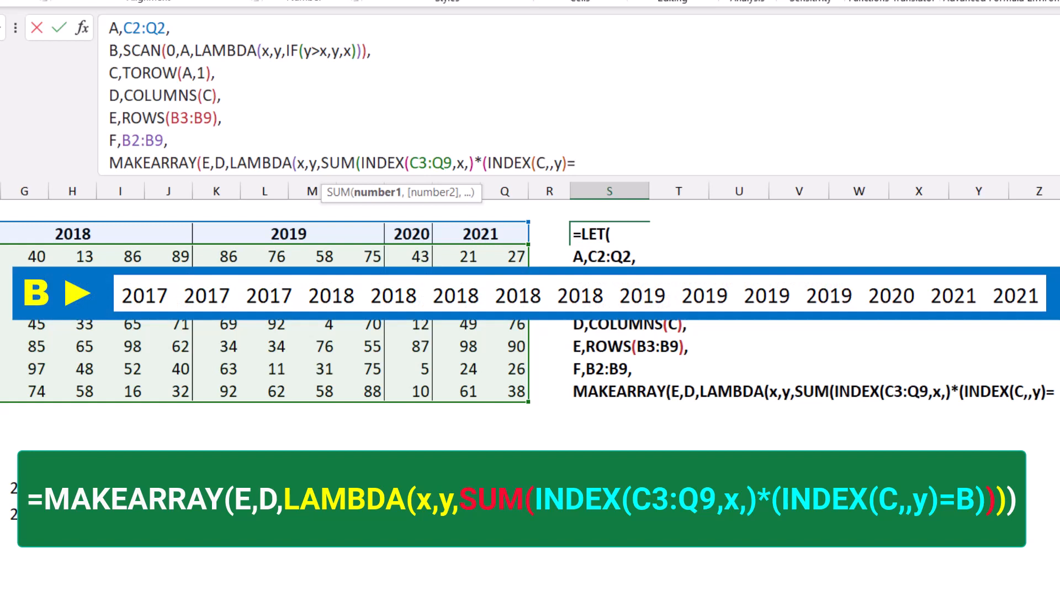
pyautogui.write('B')
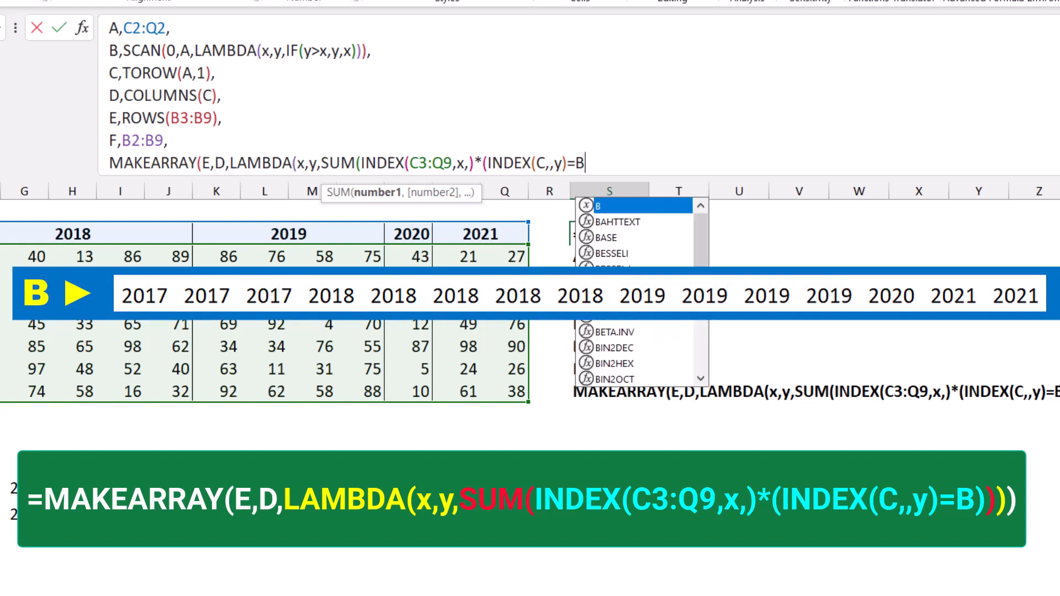
pyautogui.write(')')
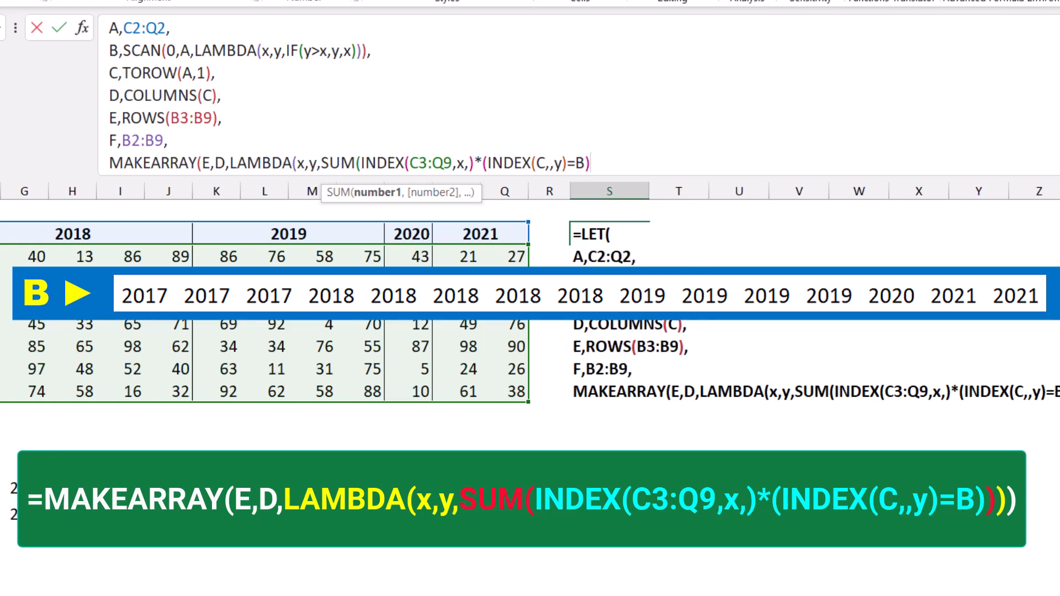
pyautogui.write(')')
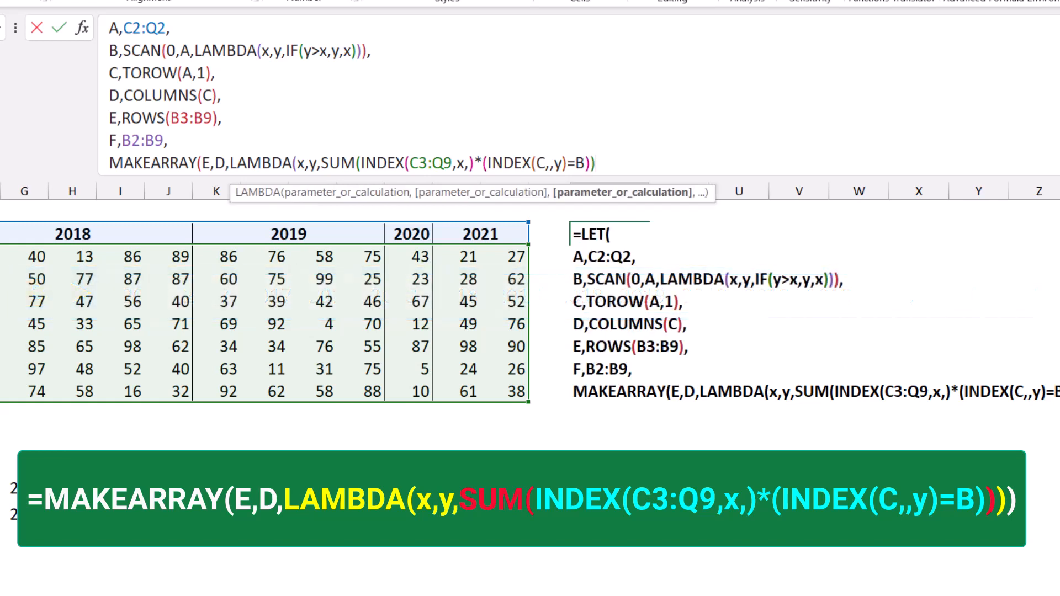
pyautogui.write(')')
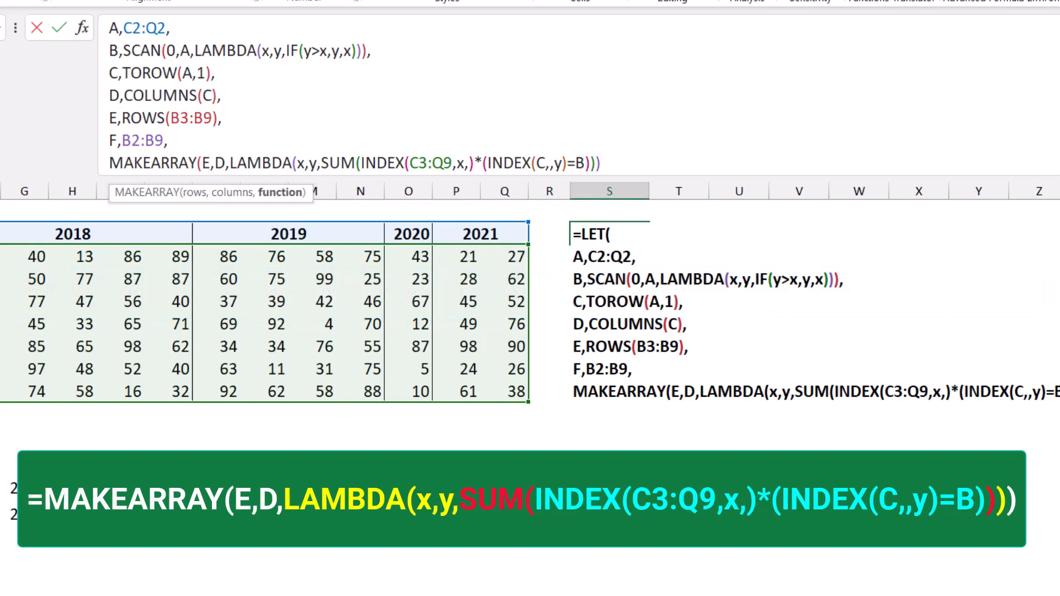
pyautogui.write(')')
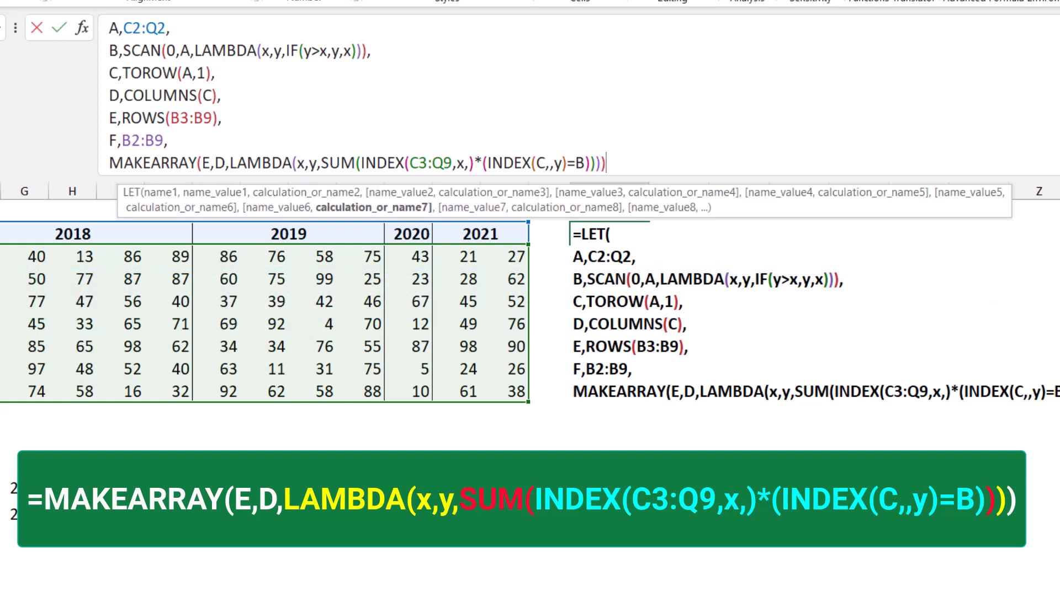
pyautogui.write(')')
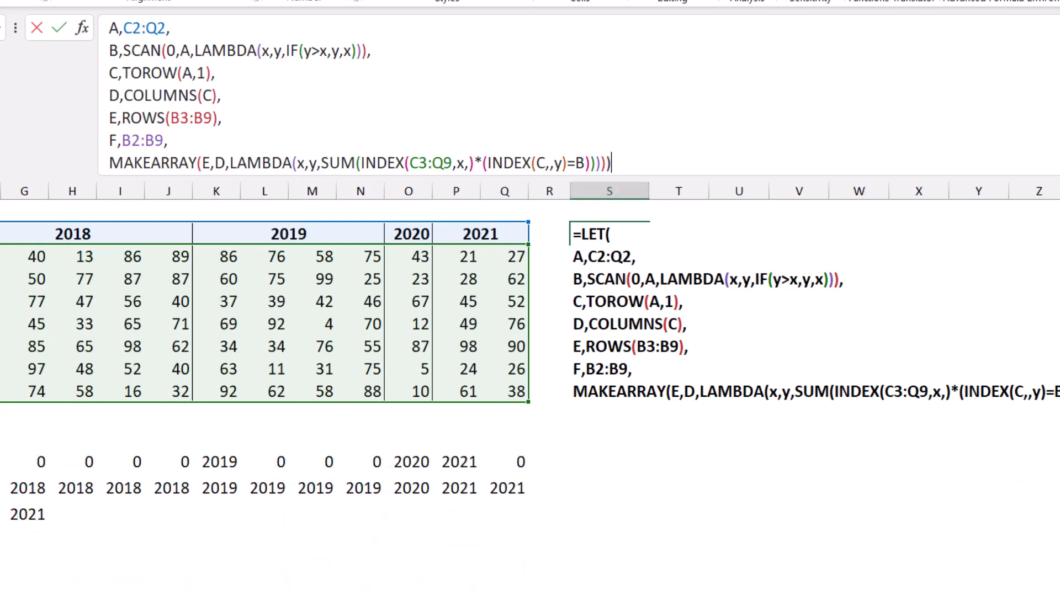
# Step: Close the SUM, LAMBDA, MAKEARRAY and LET functions and enter the formula in S2
pyautogui.press('Return')
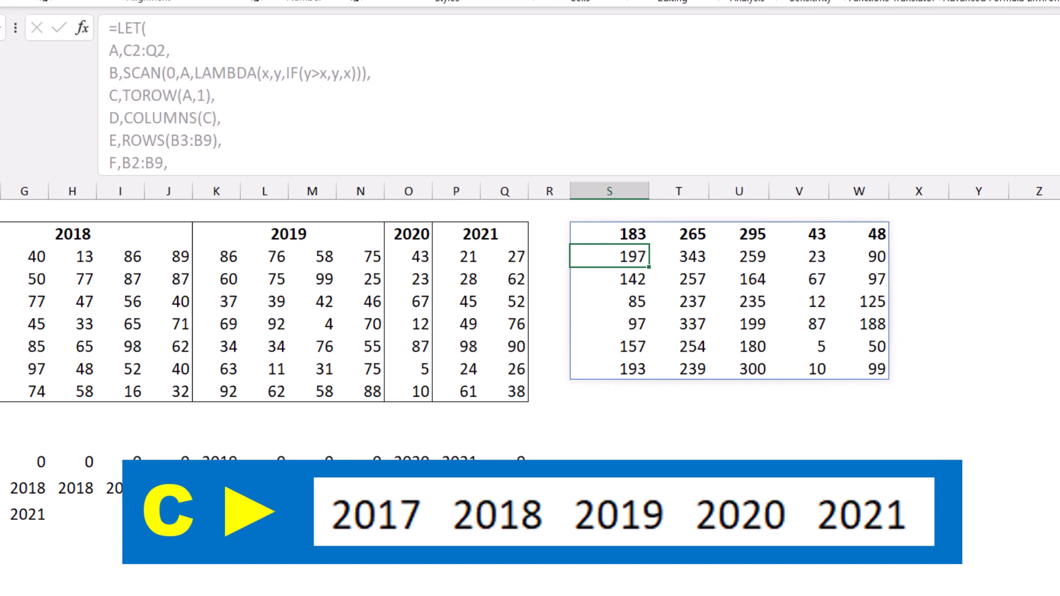
# Step: Wrap the MAKEARRAY in S2 in VSTACK with C as the first array, placing the year headers above the totals
pyautogui.click(609, 235)
pyautogui.scroll(-1, 387, 105)
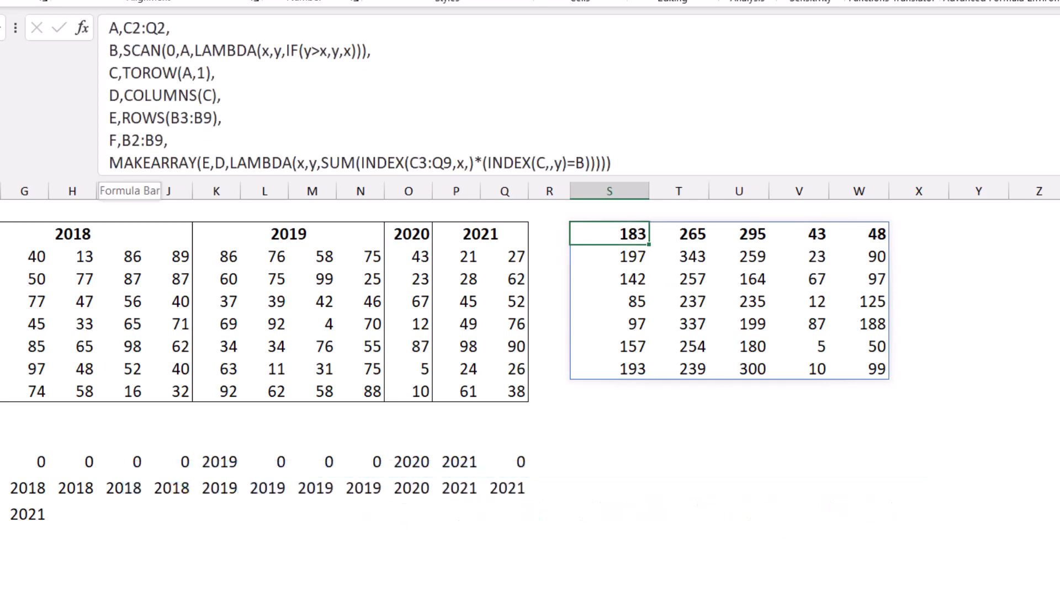
pyautogui.click(109, 164)
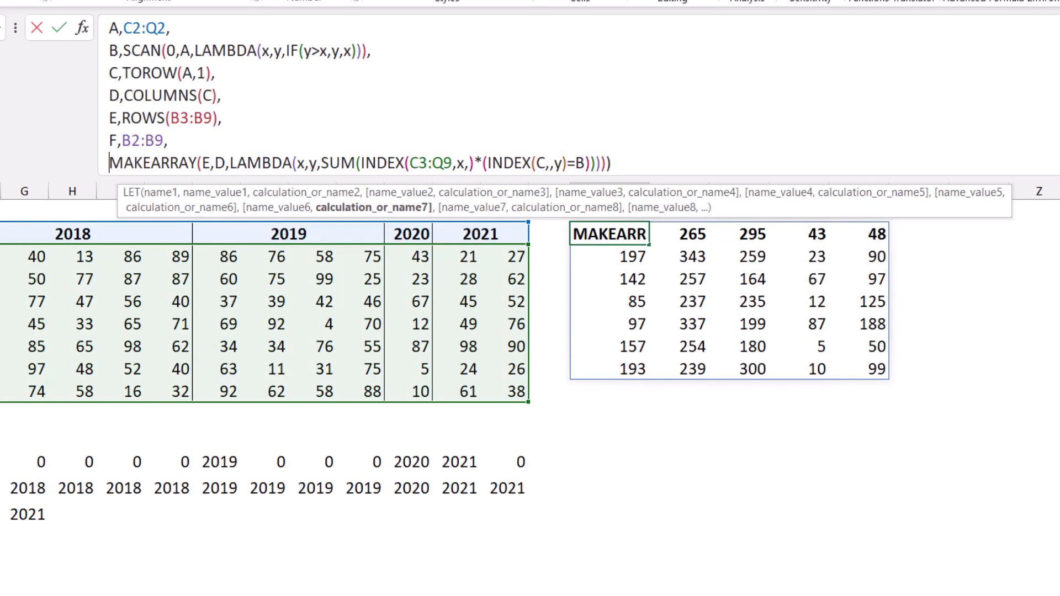
pyautogui.write('Vst')
pyautogui.press('Tab')
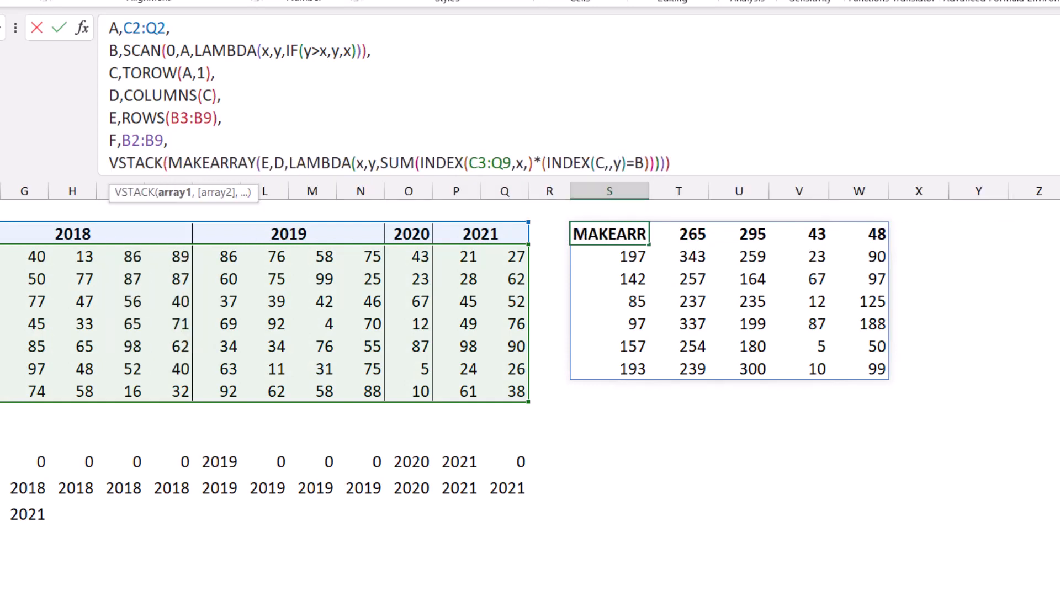
pyautogui.write('C,')
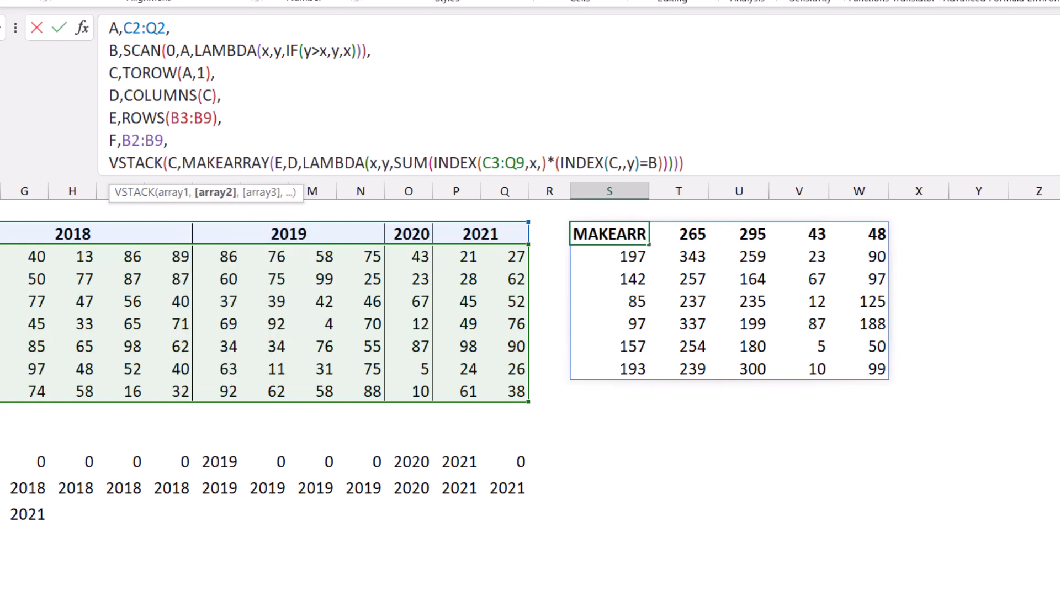
pyautogui.click(684, 164)
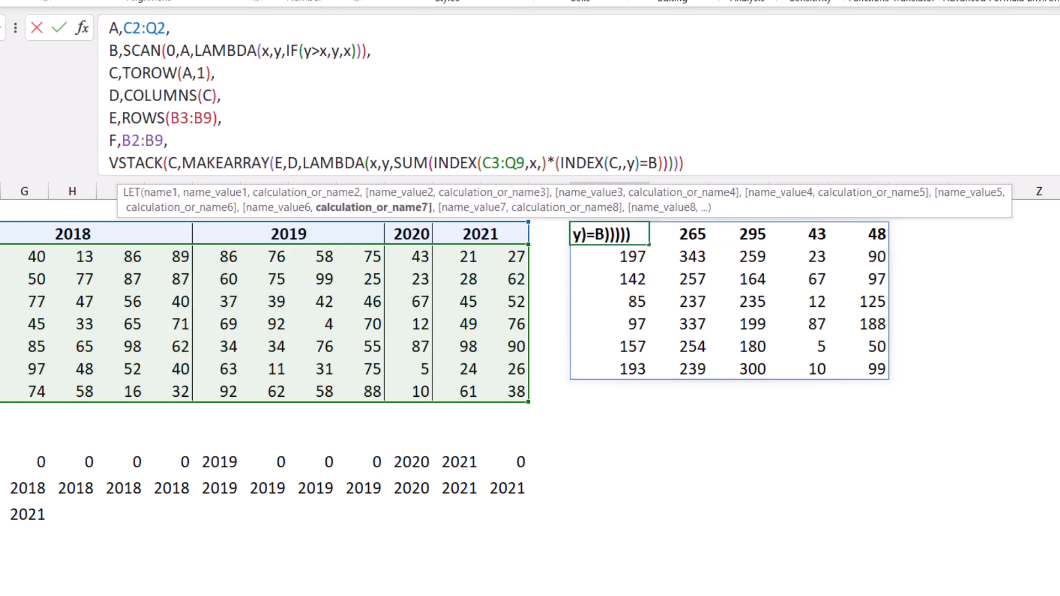
pyautogui.write(')')
pyautogui.press('Return')
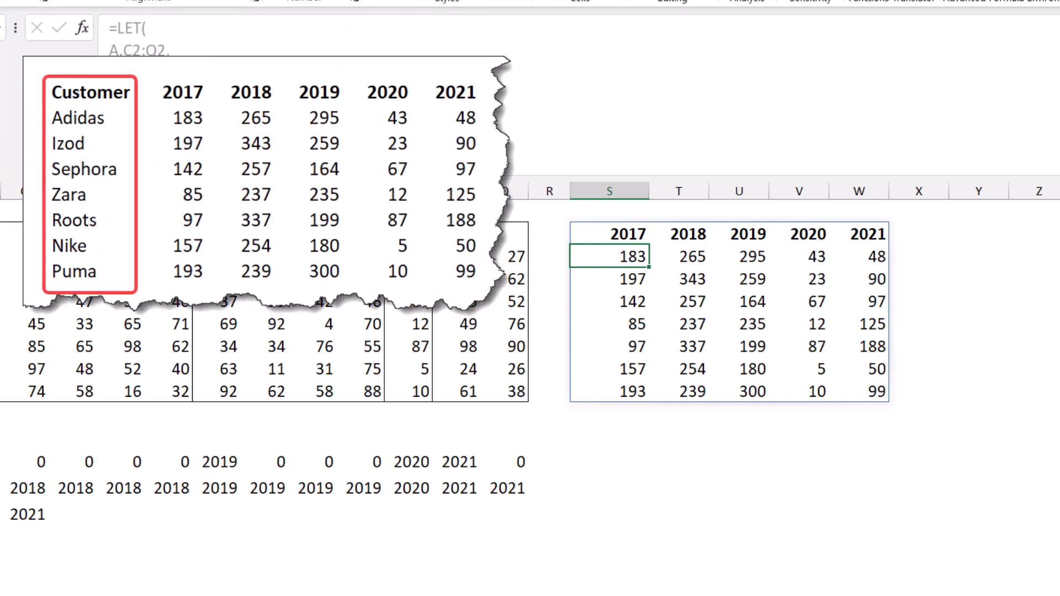
pyautogui.scroll(-2, 607, 353)
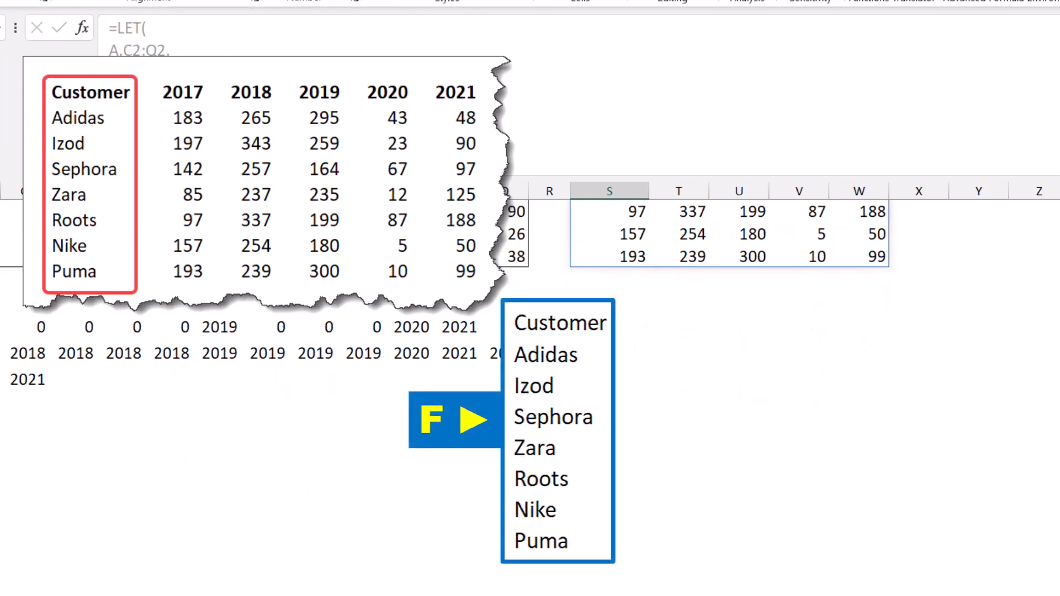
# Step: Wrap the VSTACK in S2's LET formula in HSTACK with F as the first array, placing the customer names beside the yearly totals
pyautogui.scroll(2, 607, 354)
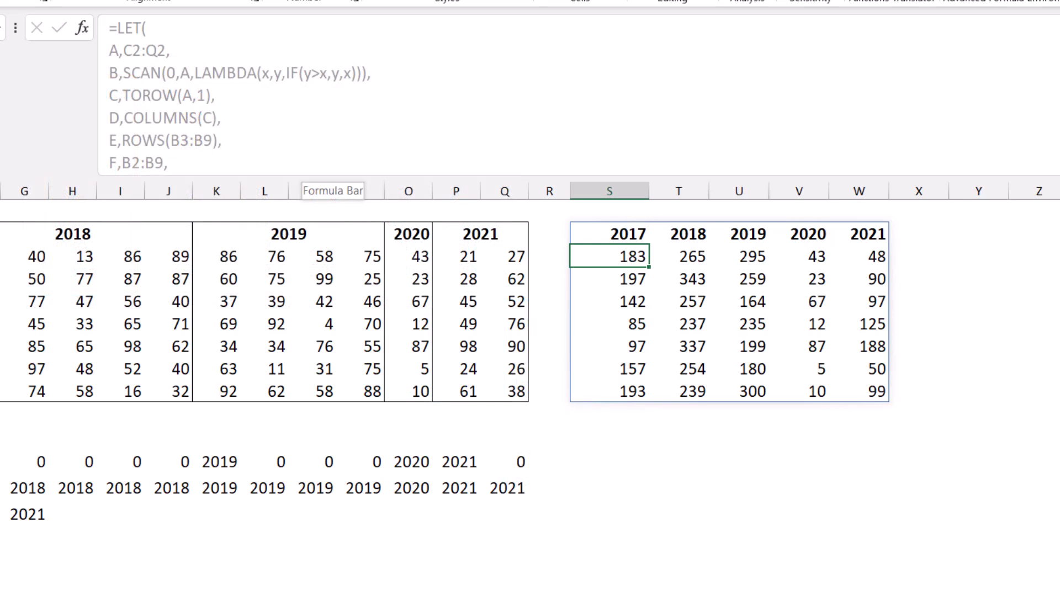
pyautogui.click(609, 234)
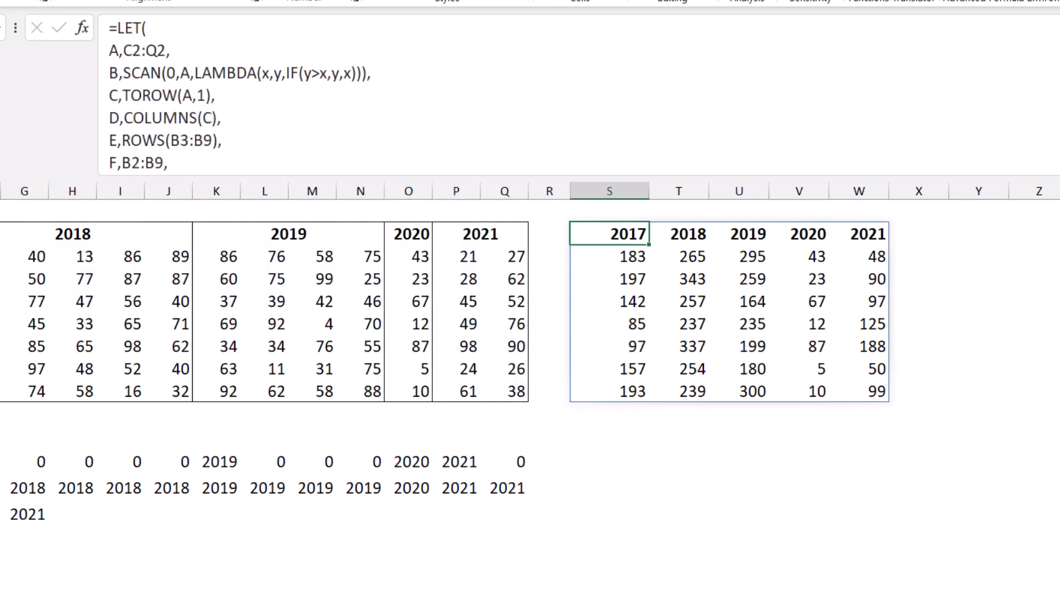
pyautogui.scroll(-1, 309, 165)
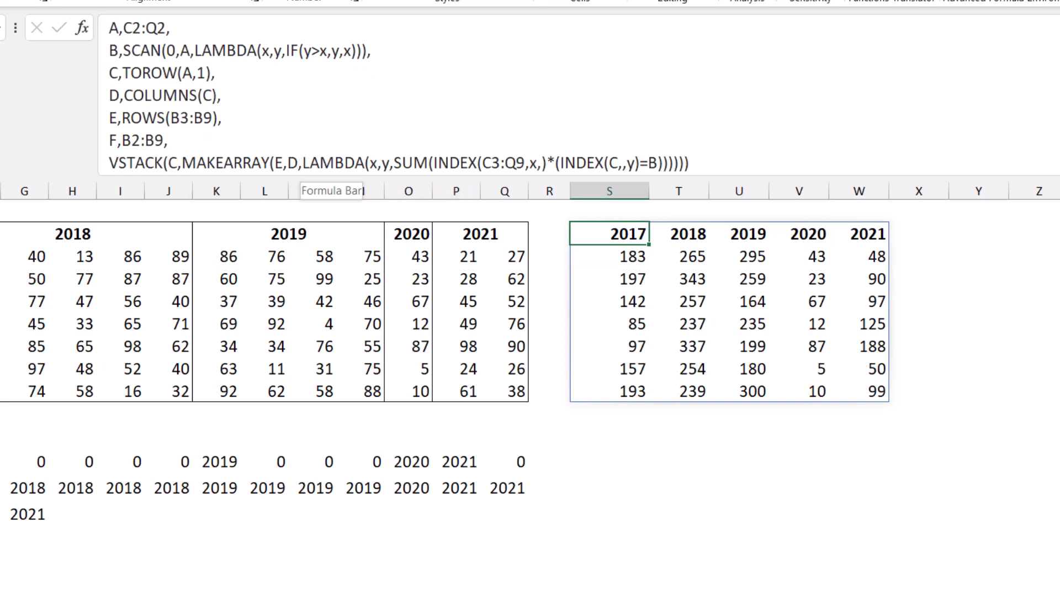
pyautogui.click(110, 163)
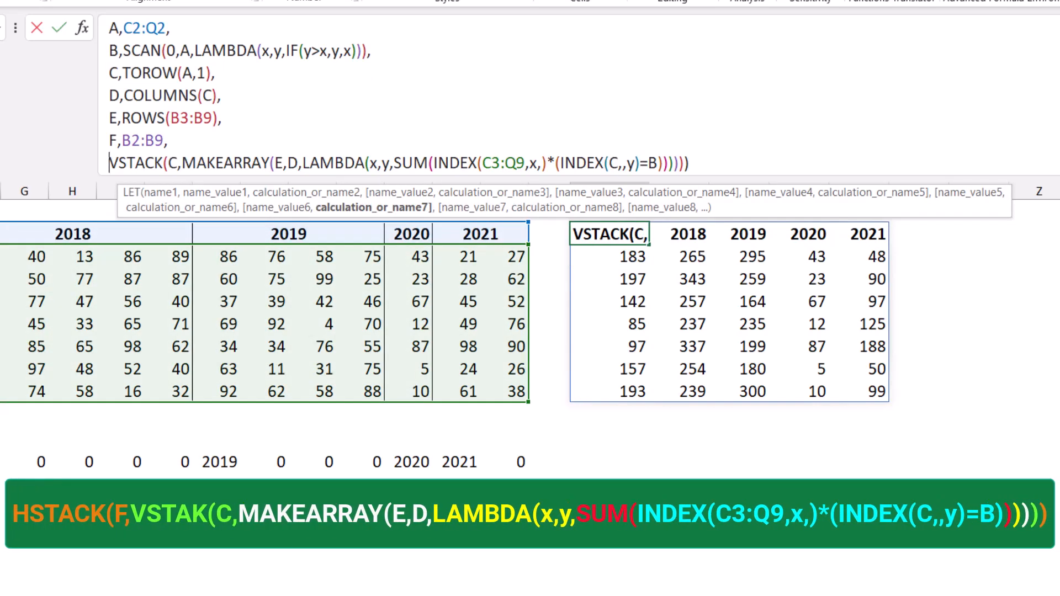
pyautogui.write('hst')
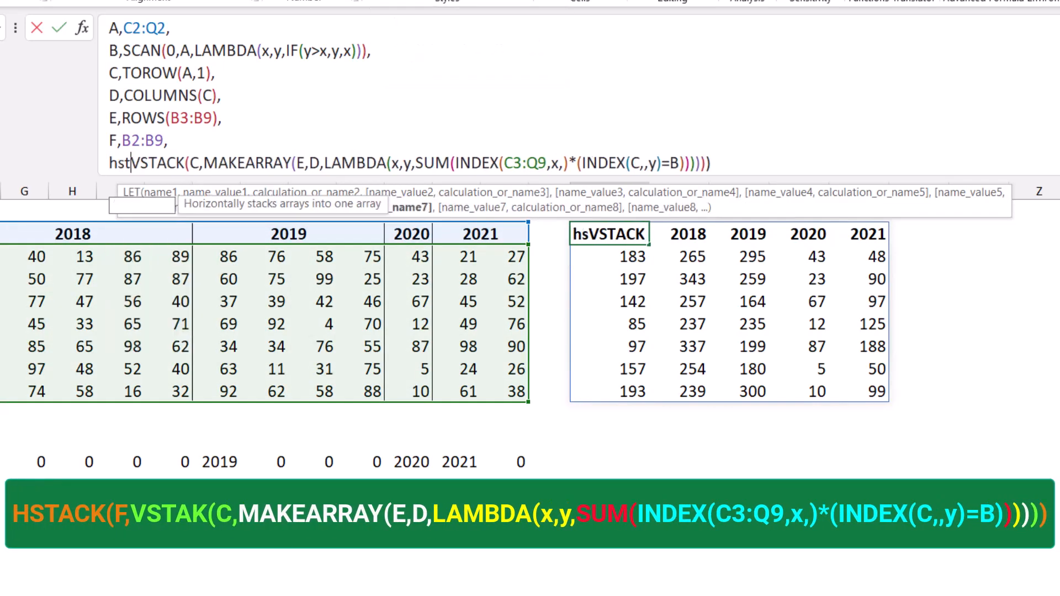
pyautogui.write('a')
pyautogui.press('Tab')
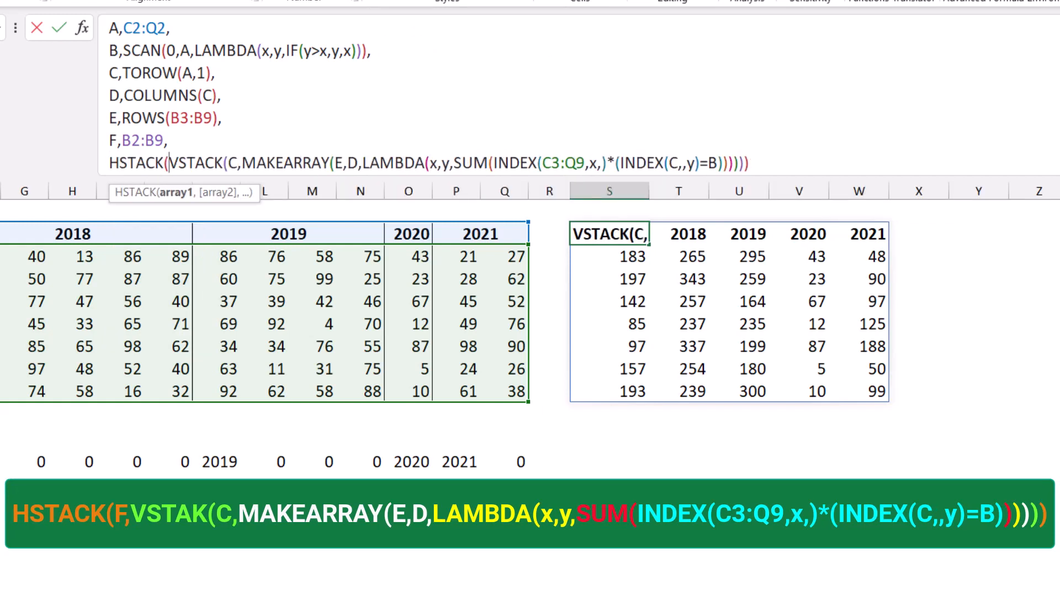
pyautogui.write('F')
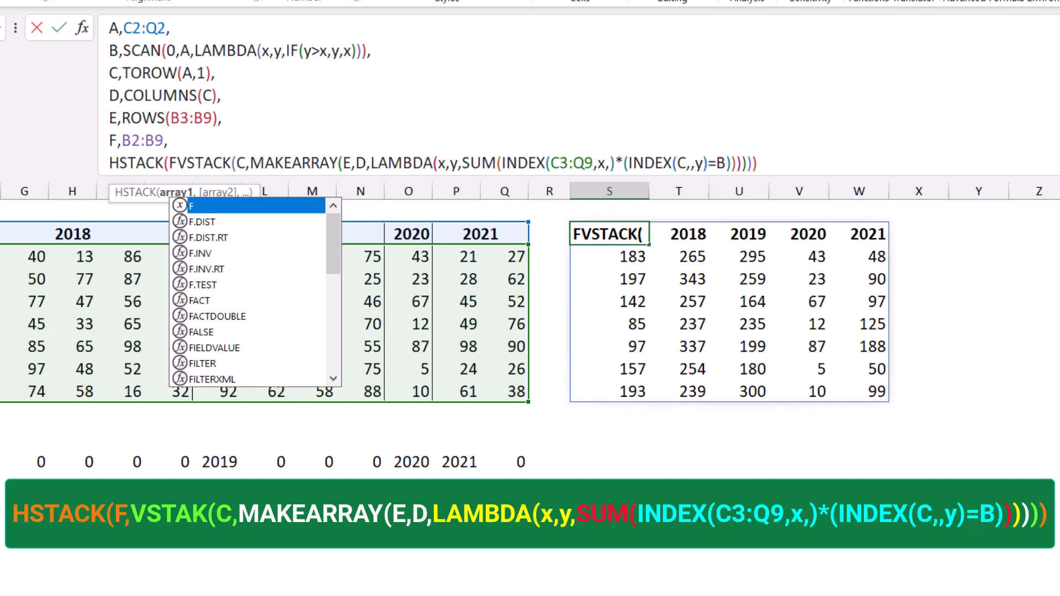
pyautogui.write(',')
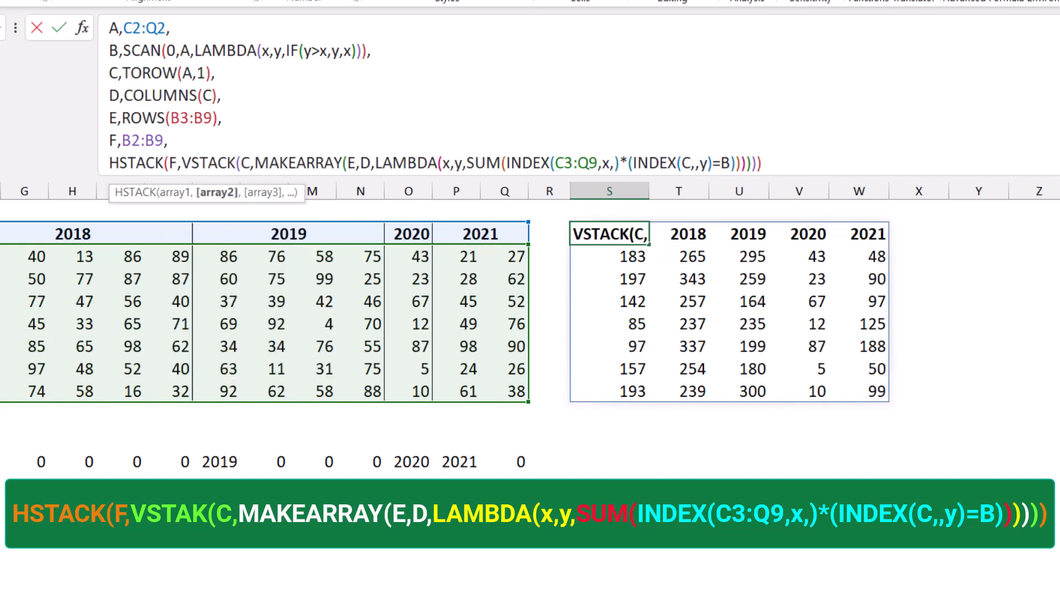
pyautogui.press('End')
pyautogui.write(')')
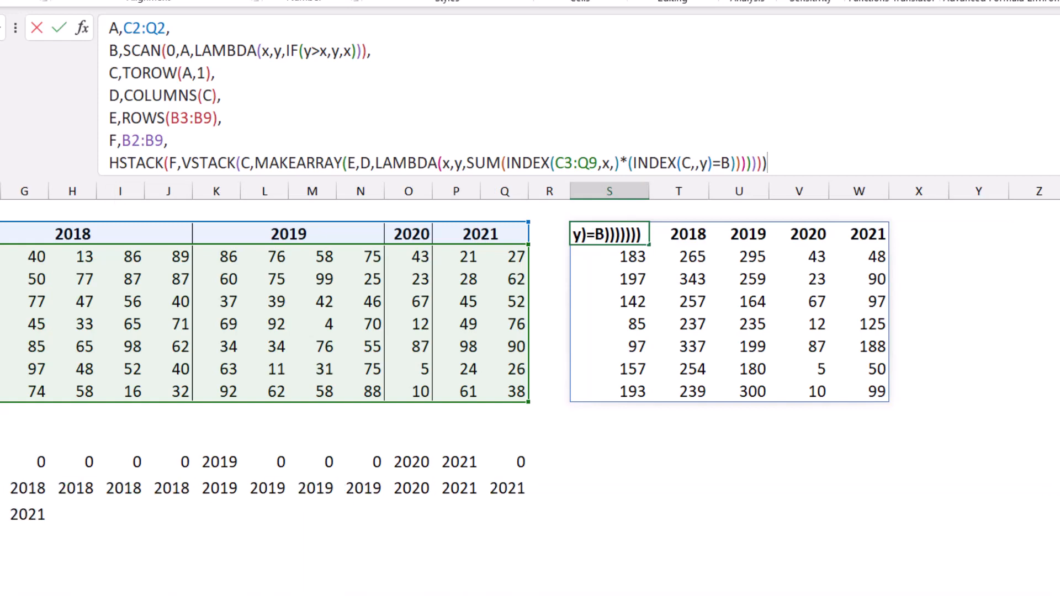
pyautogui.press('Return')
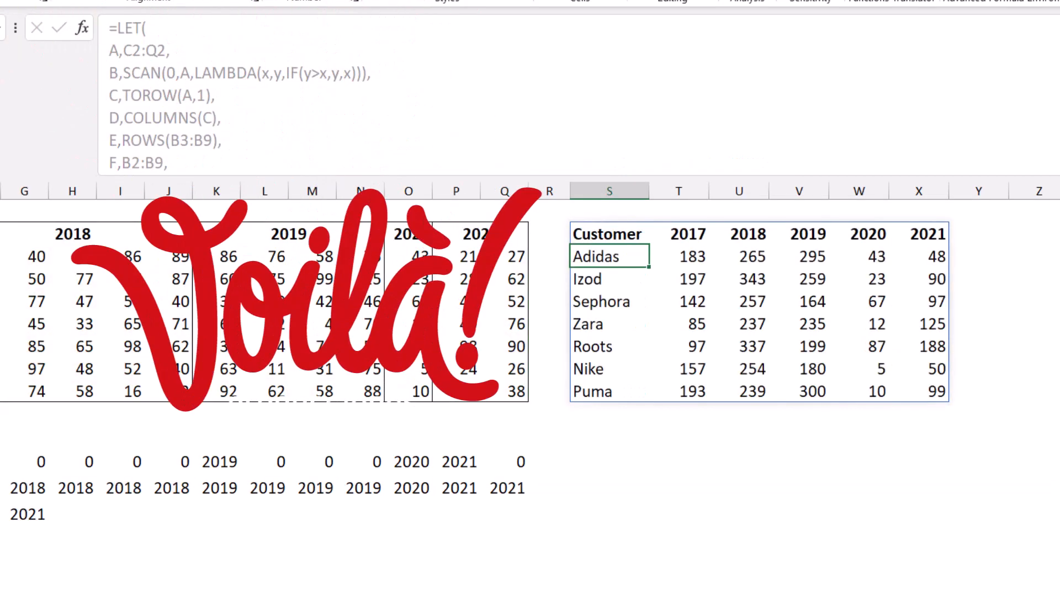